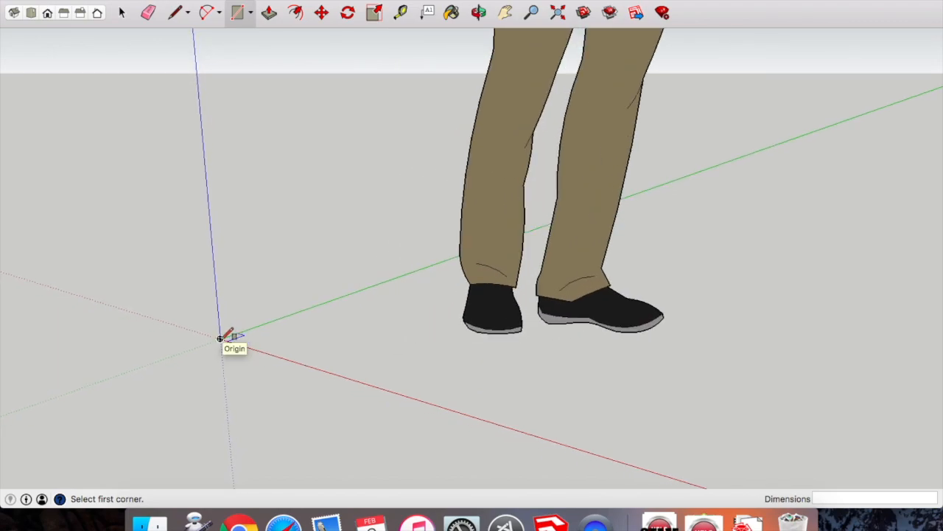
# - Draw an 85 by 19 mm rectangle on the ground starting at the origin, with its long side along the red axis
pyautogui.click(219, 338)
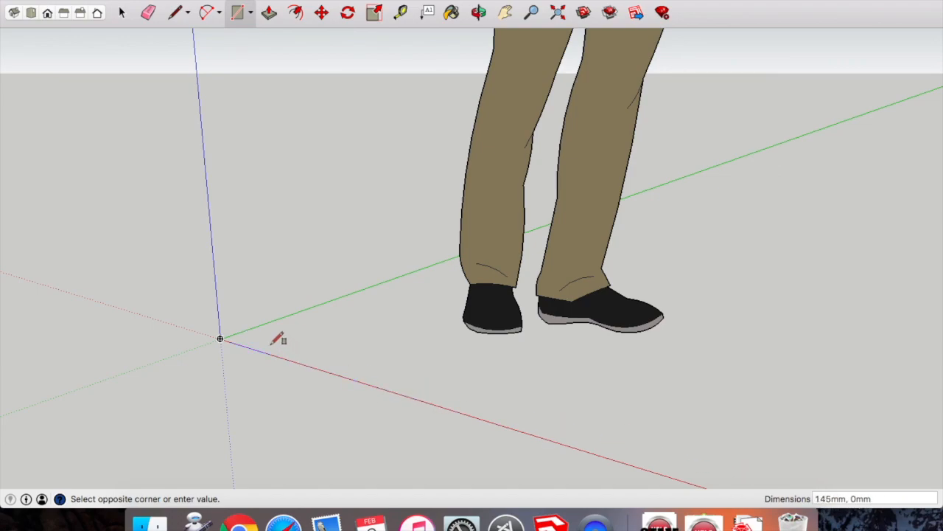
pyautogui.click(341, 345)
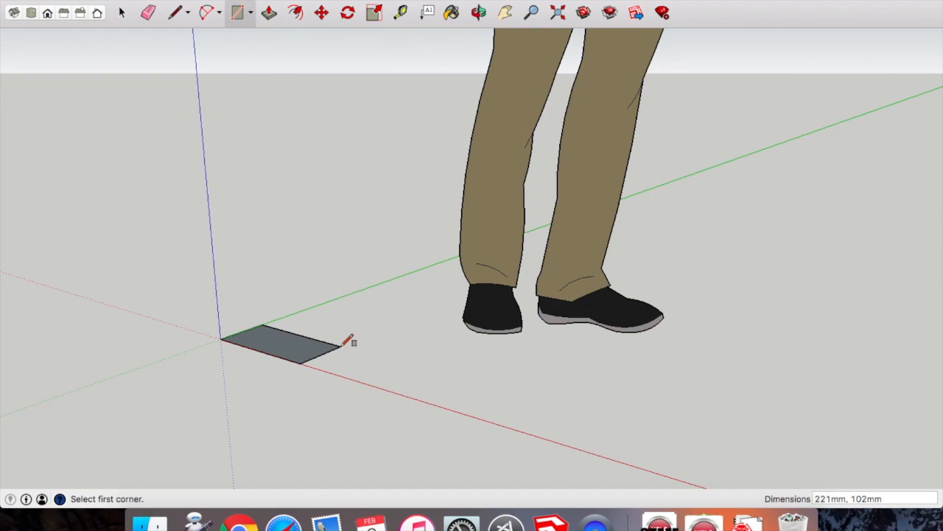
pyautogui.write('85,19')
pyautogui.press('Return')
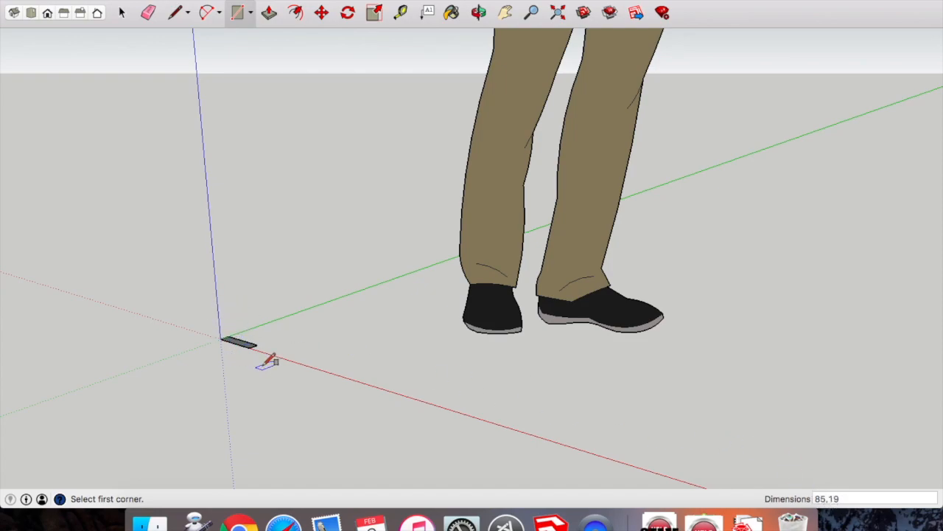
pyautogui.scroll(5, 235, 333)
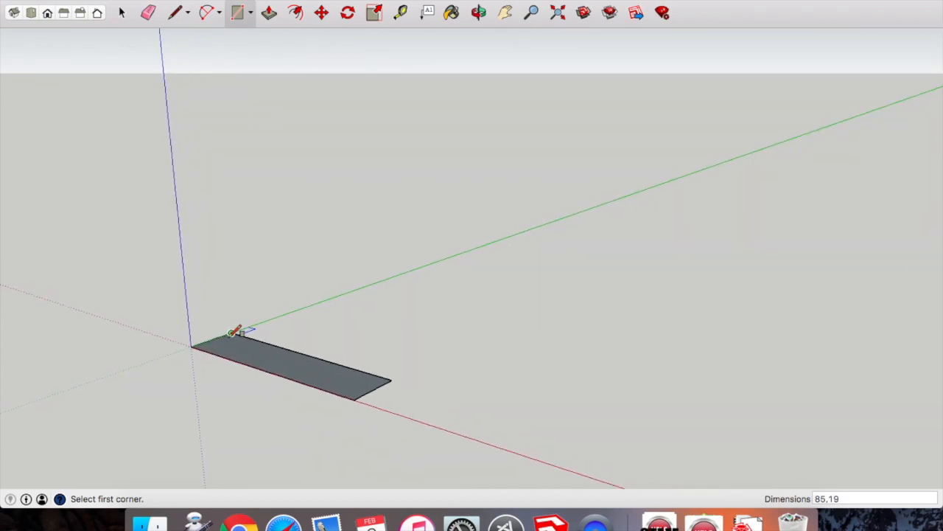
pyautogui.scroll(-5, 263, 368)
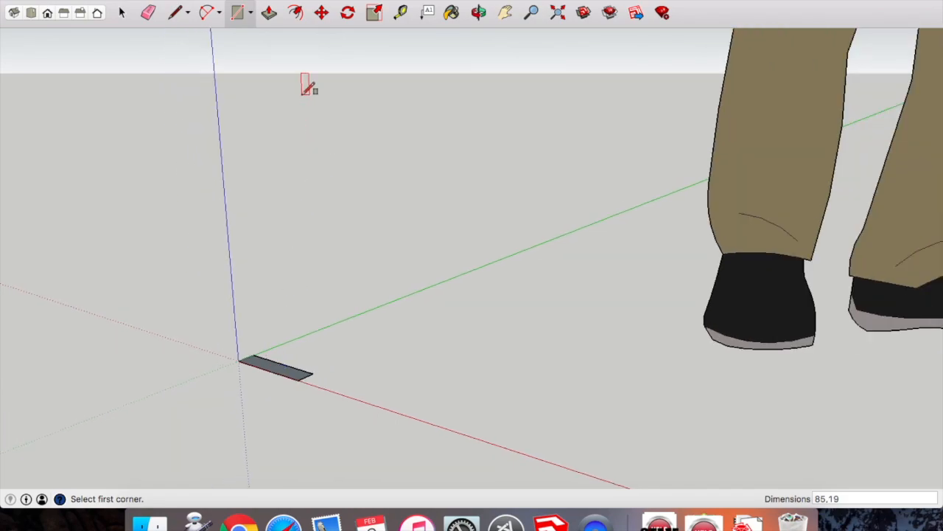
pyautogui.click(269, 12)
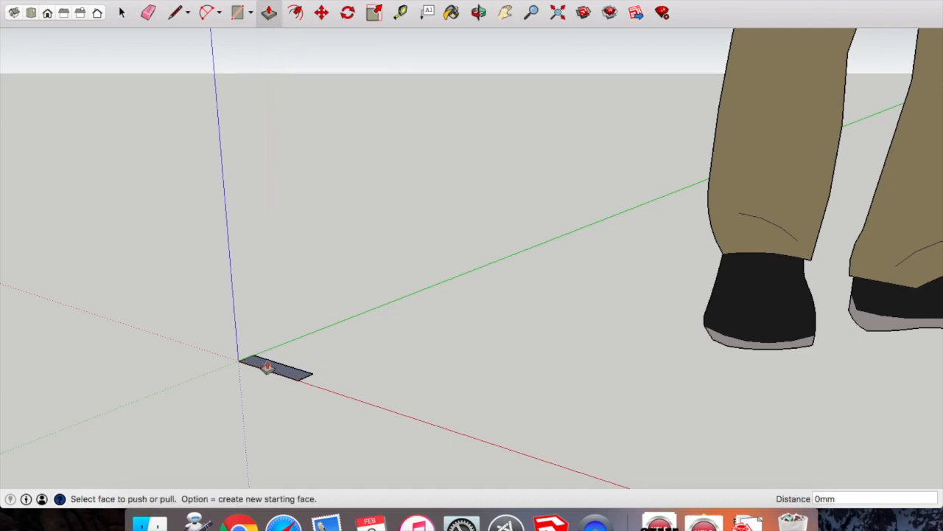
pyautogui.scroll(4, 274, 375)
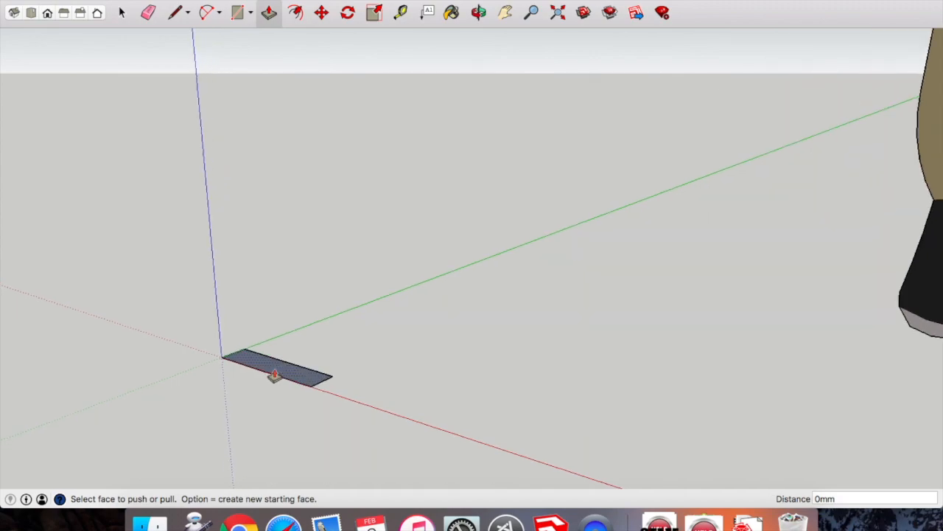
pyautogui.scroll(-5, 279, 378)
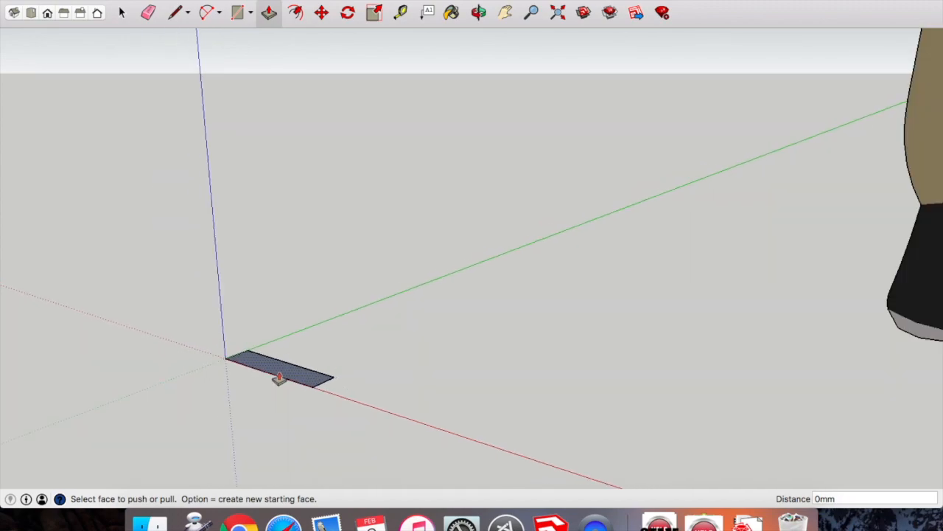
pyautogui.moveTo(277, 379); pyautogui.dragTo(274, 207)
pyautogui.write('400')
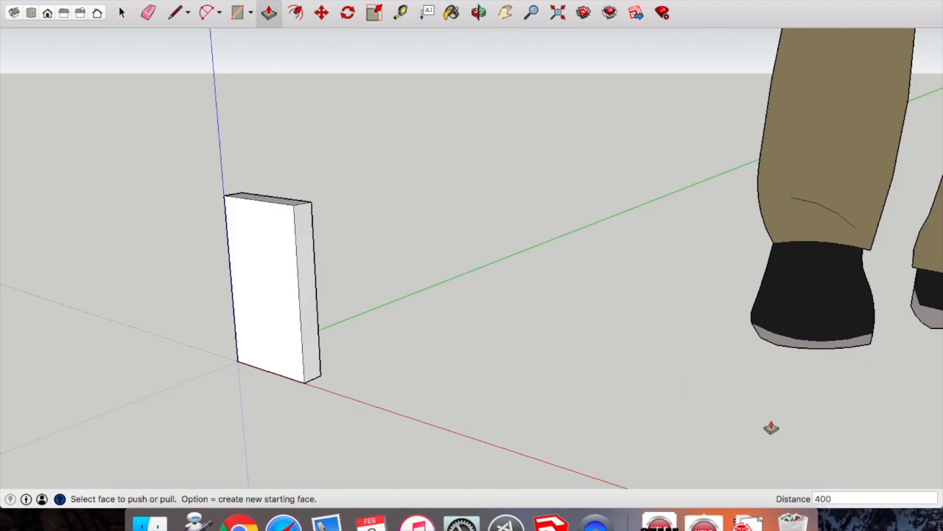
pyautogui.press('super+z')
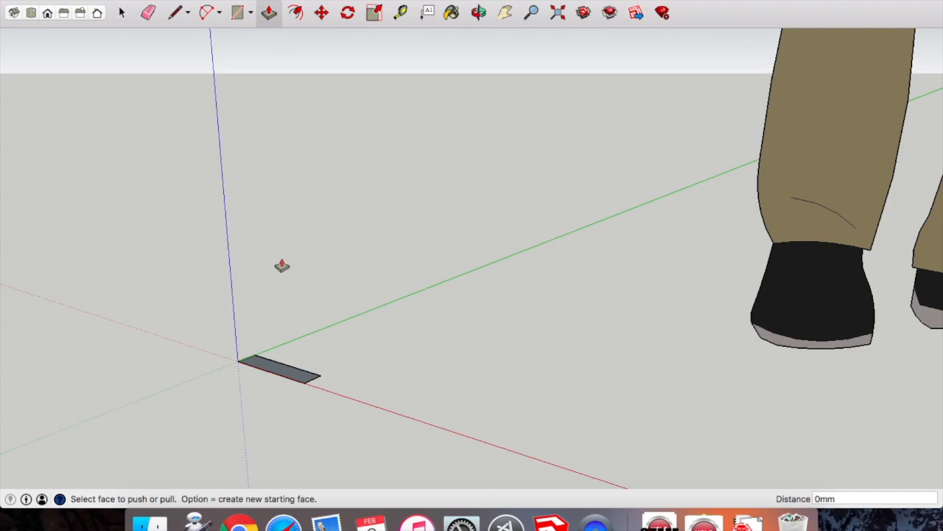
# - Extrude the 85 by 19 mm rectangle upward 400 mm with Push/Pull
pyautogui.click(278, 380)
pyautogui.click(271, 255)
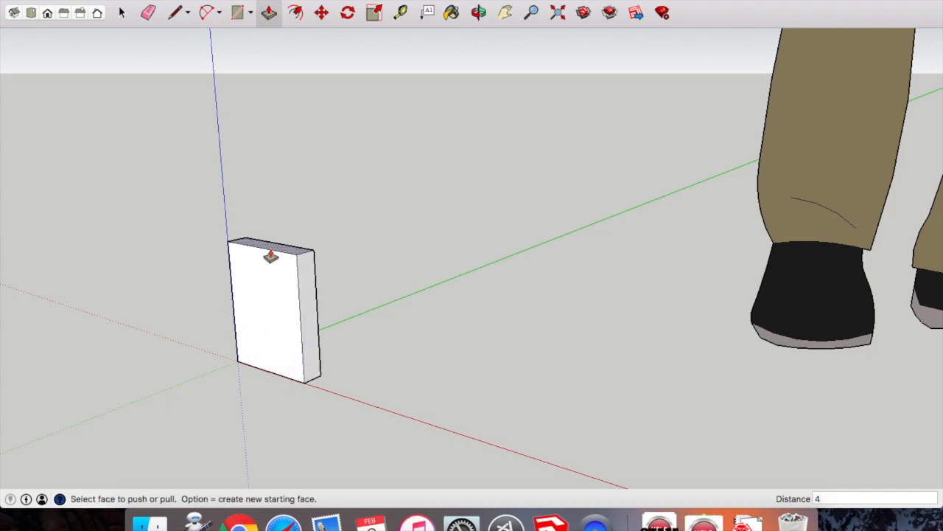
pyautogui.press('Return')
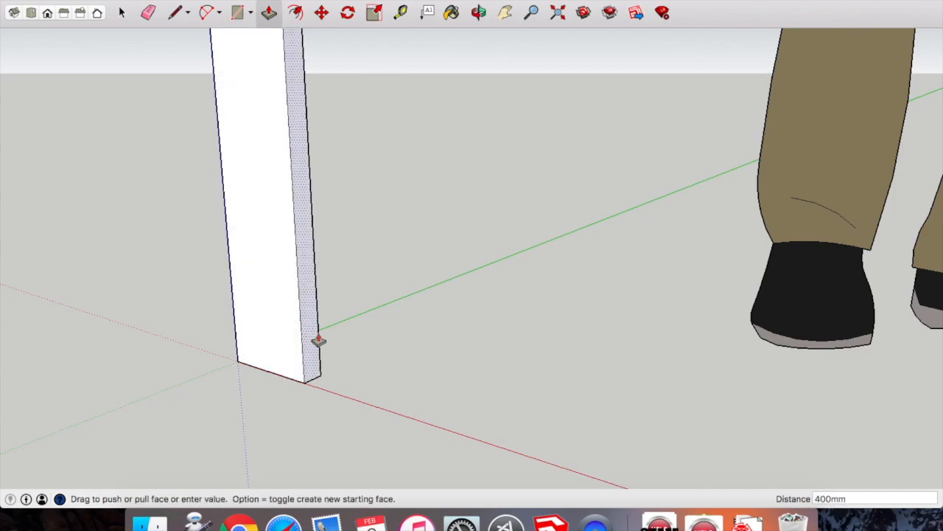
# - Delete the human figure standing behind the board
pyautogui.scroll(-5, 319, 341)
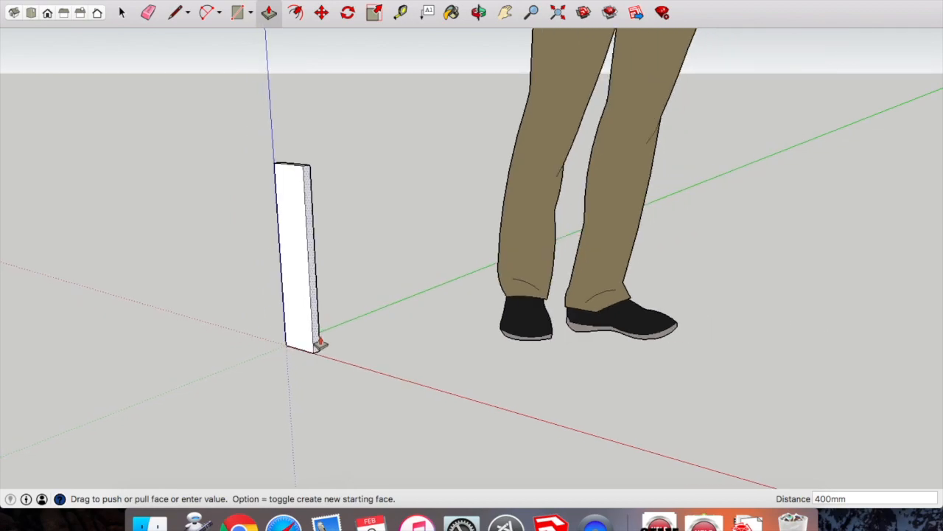
pyautogui.click(479, 12)
pyautogui.moveTo(484, 101); pyautogui.dragTo(420, 214)
pyautogui.scroll(-5, 417, 382)
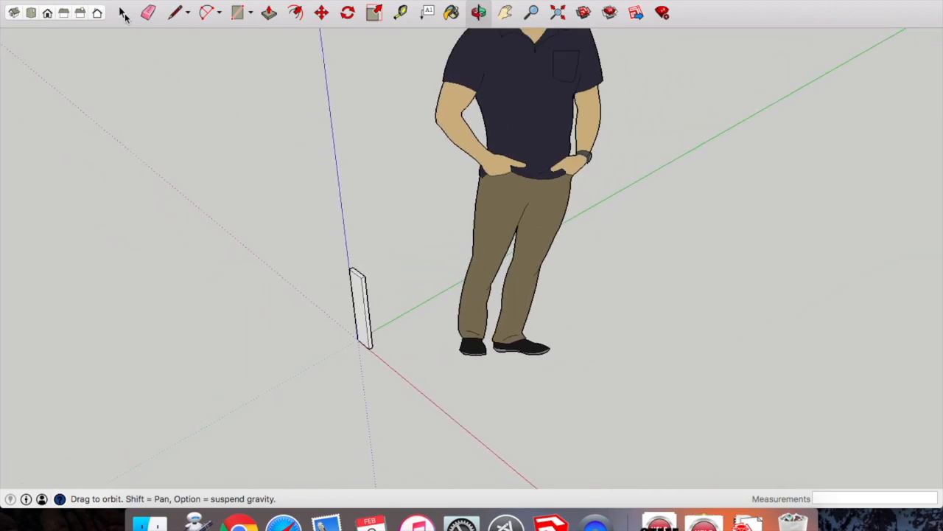
pyautogui.click(124, 14)
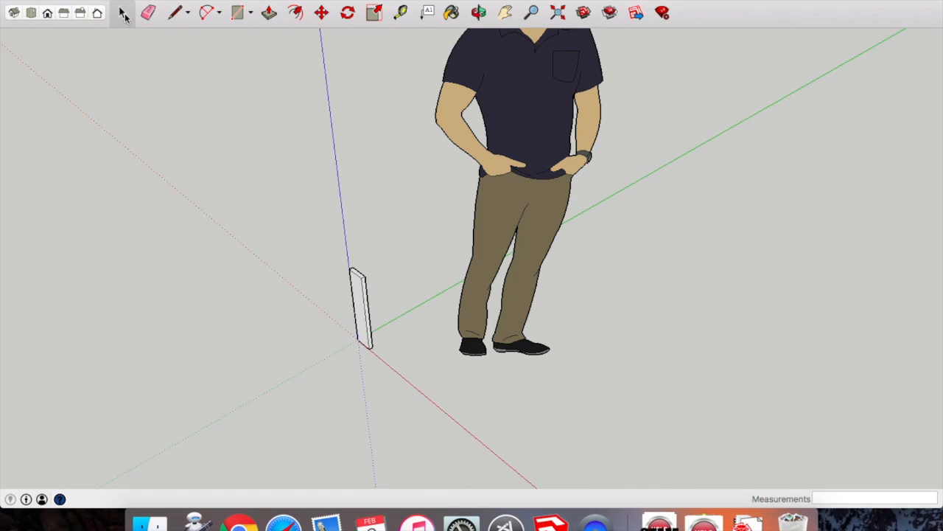
pyautogui.click(521, 103)
pyautogui.press('Delete')
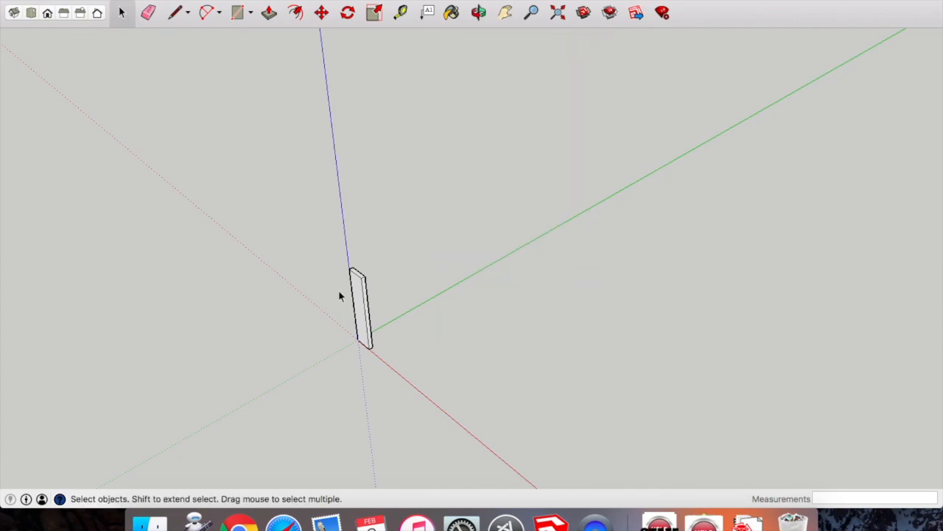
# - Place a Tape Measure guide point on the front bottom edge, 50 mm from the corner farthest from the origin
pyautogui.click(479, 12)
pyautogui.moveTo(291, 391); pyautogui.dragTo(497, 269)
pyautogui.scroll(5, 383, 377)
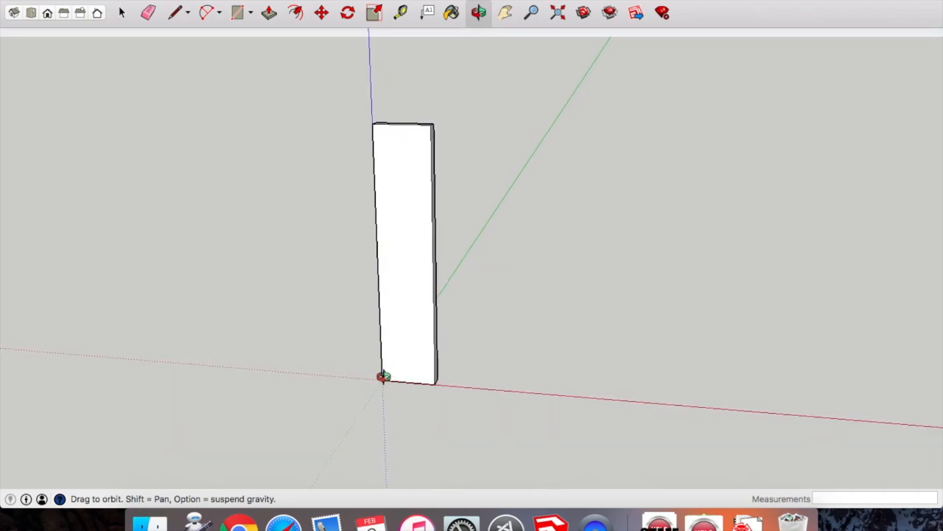
pyautogui.scroll(2, 396, 178)
pyautogui.moveTo(396, 177); pyautogui.dragTo(411, 200)
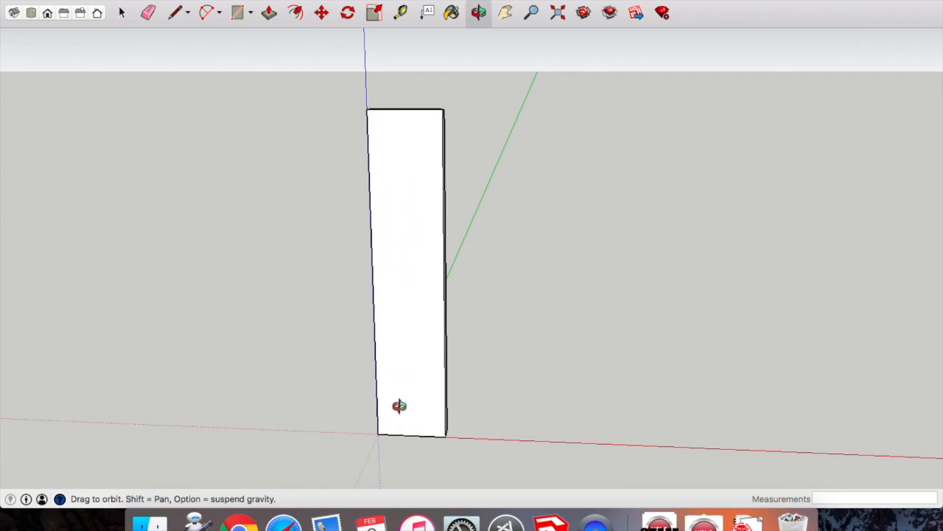
pyautogui.click(401, 13)
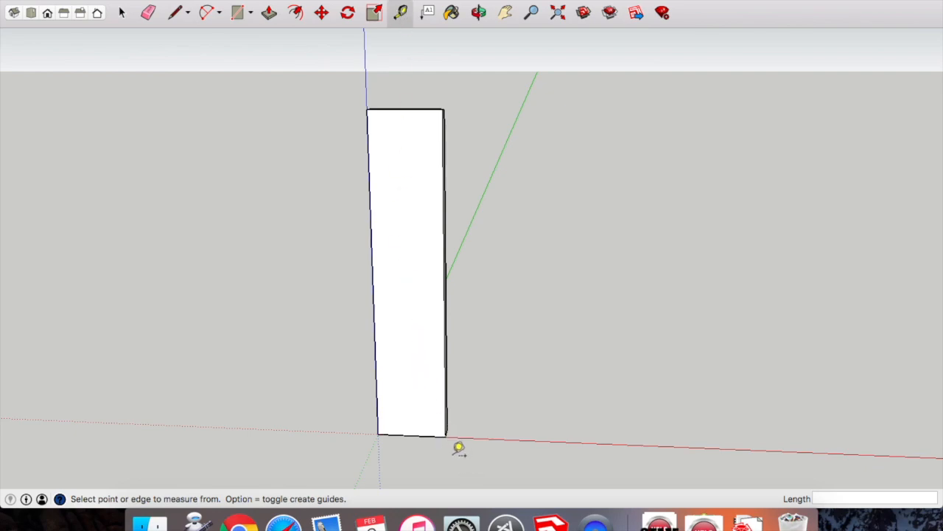
pyautogui.scroll(5, 458, 448)
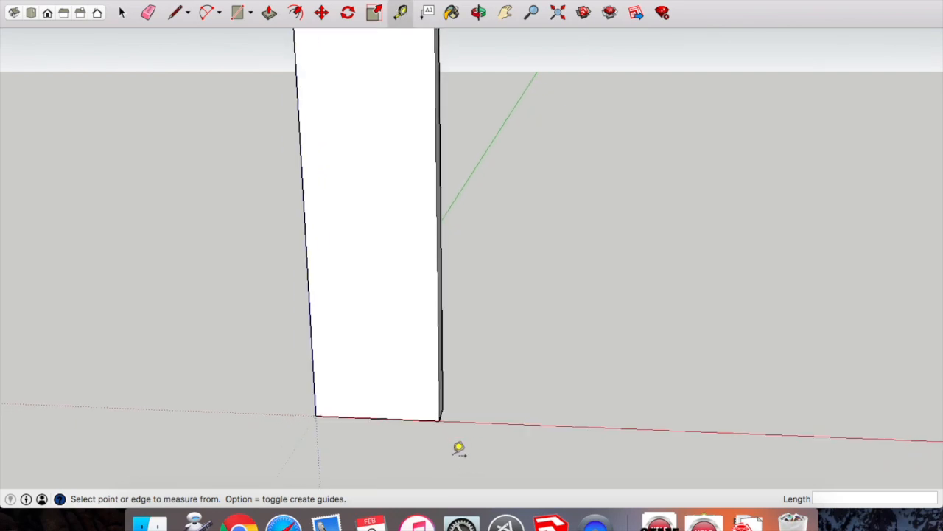
pyautogui.click(436, 410)
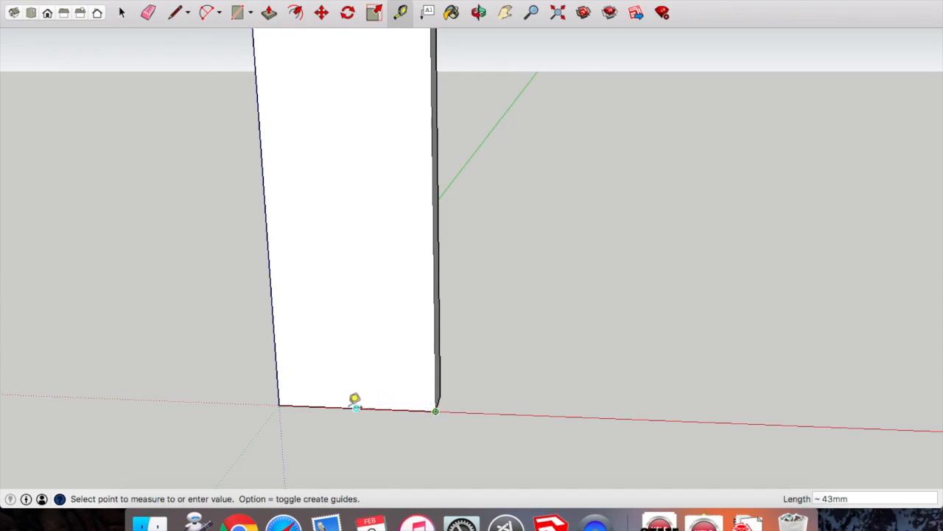
pyautogui.click(333, 404)
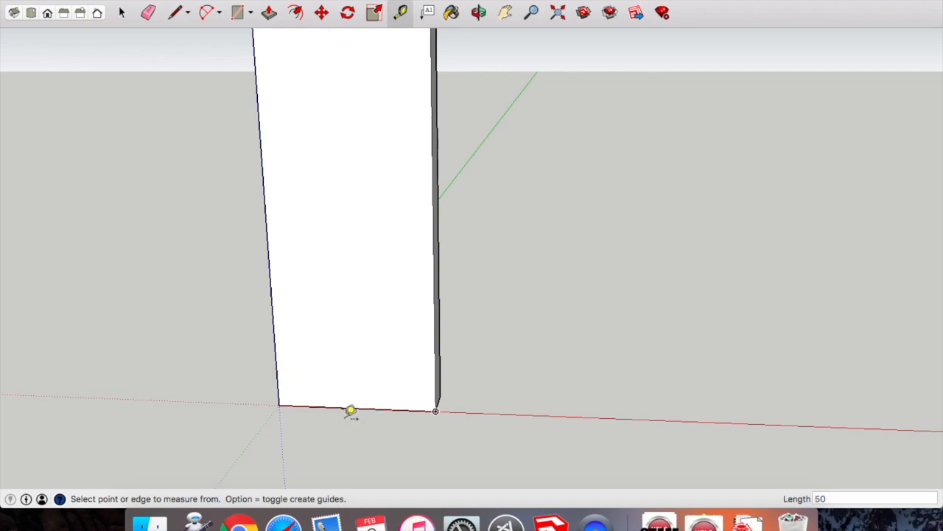
pyautogui.scroll(2, 349, 410)
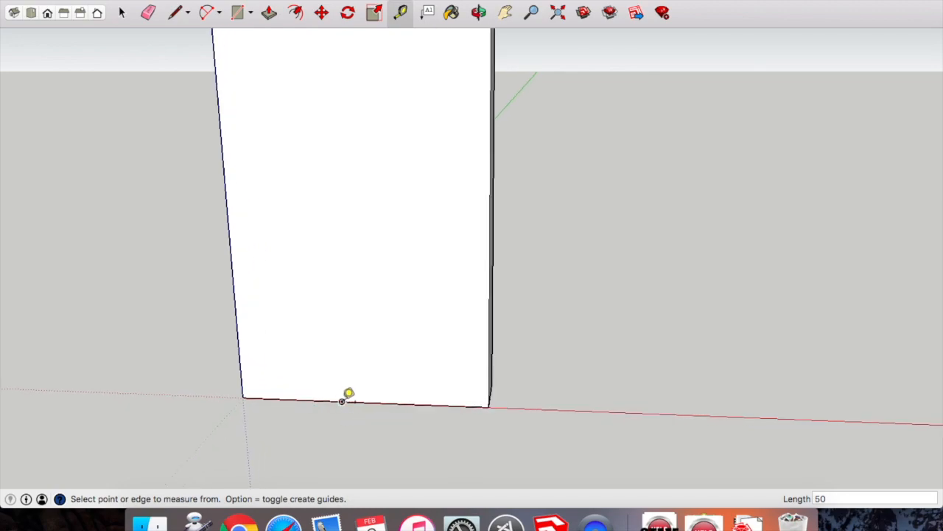
pyautogui.scroll(-5, 343, 400)
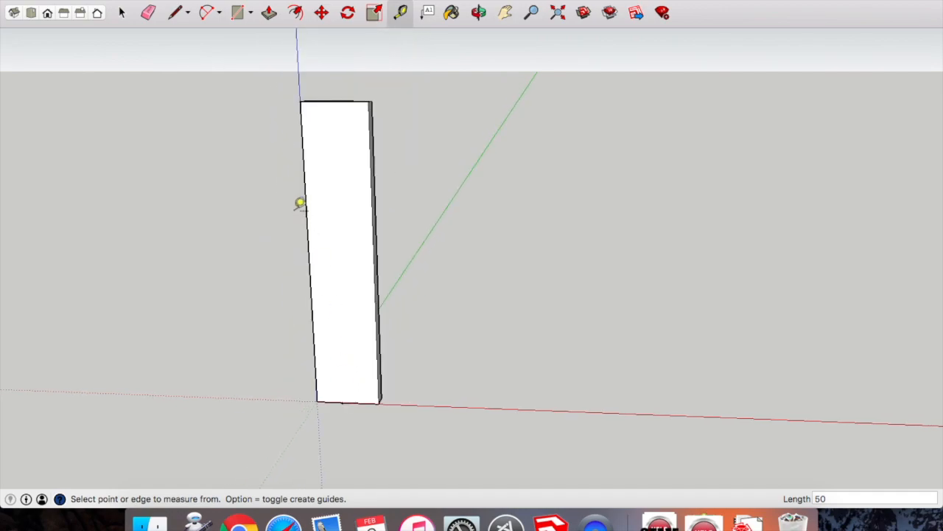
# - Draw a diagonal line on the front face from the top corner above the origin to the guide point on the bottom edge
pyautogui.click(175, 13)
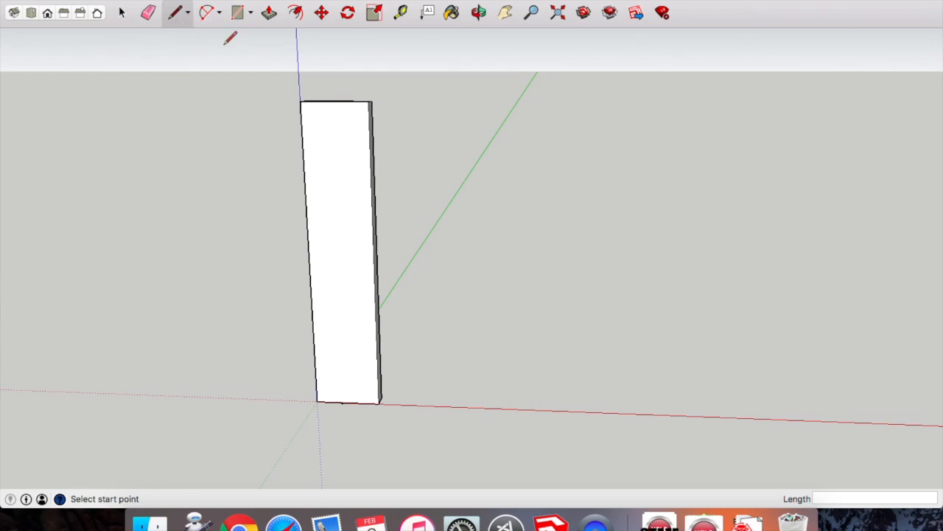
pyautogui.click(300, 100)
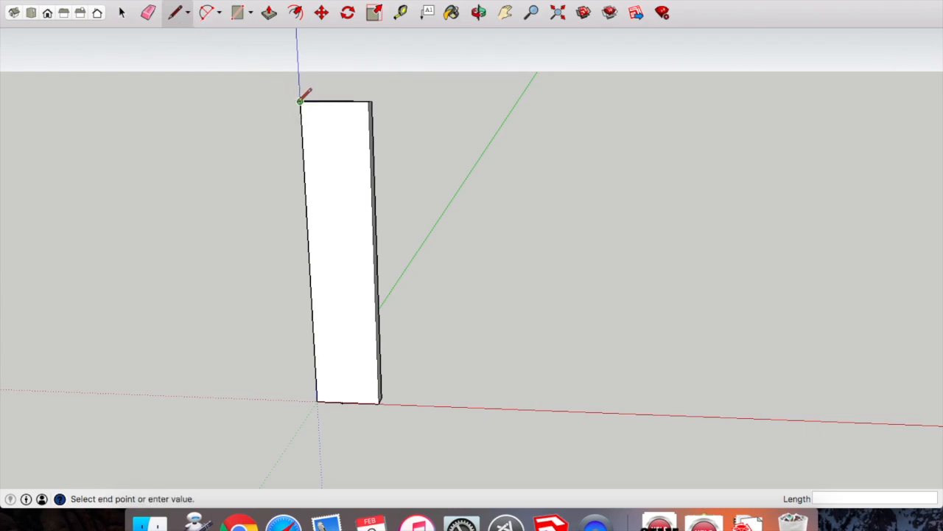
pyautogui.click(342, 401)
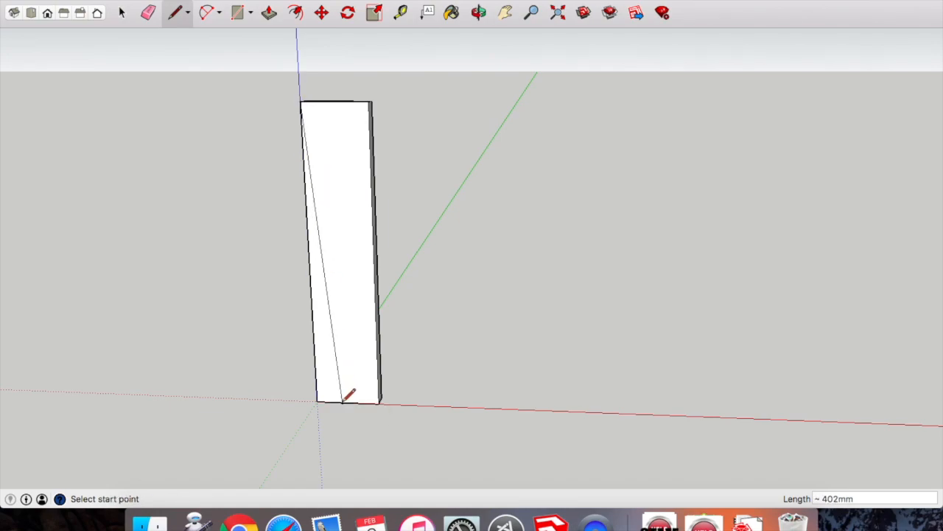
# - Push the narrow triangular face back 19 mm through the full thickness to cut the taper off the board
pyautogui.click(480, 16)
pyautogui.moveTo(314, 225); pyautogui.dragTo(550, 181)
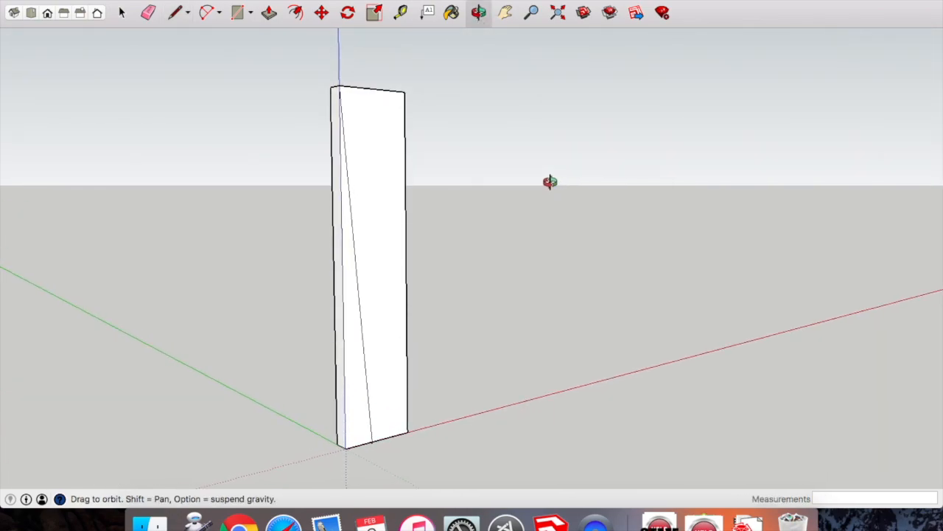
pyautogui.click(269, 13)
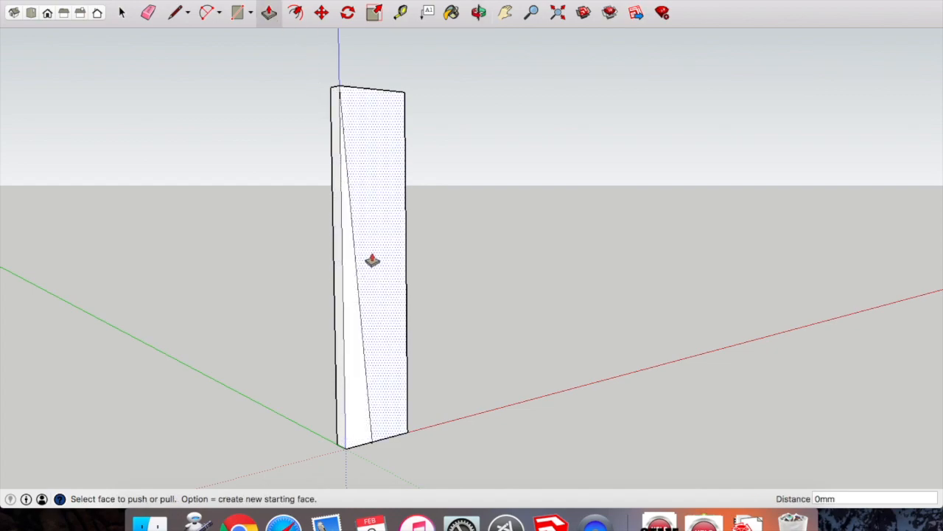
pyautogui.click(356, 412)
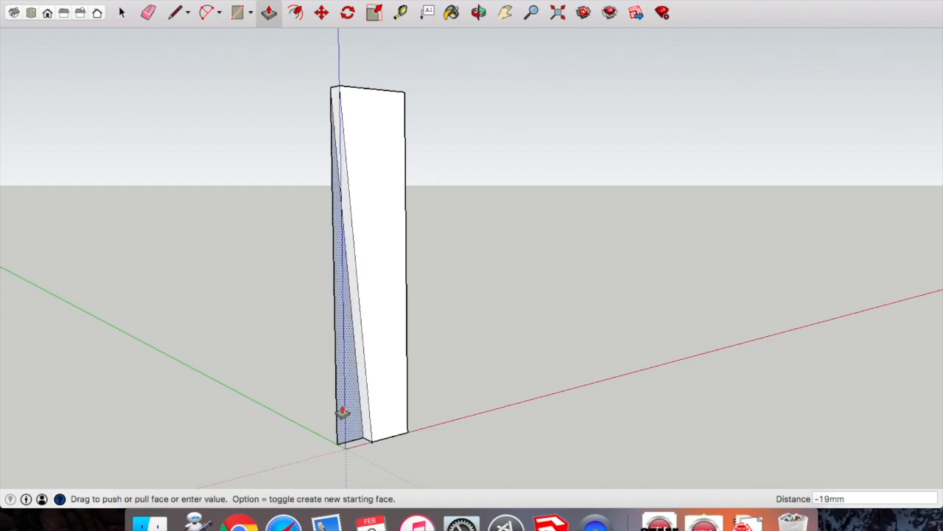
pyautogui.click(342, 412)
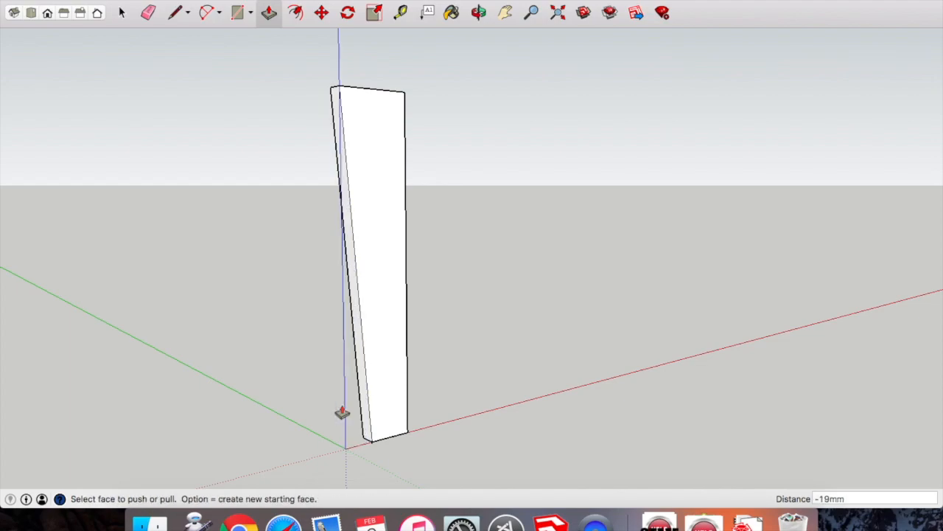
pyautogui.rightClick(480, 13)
pyautogui.click(435, 174)
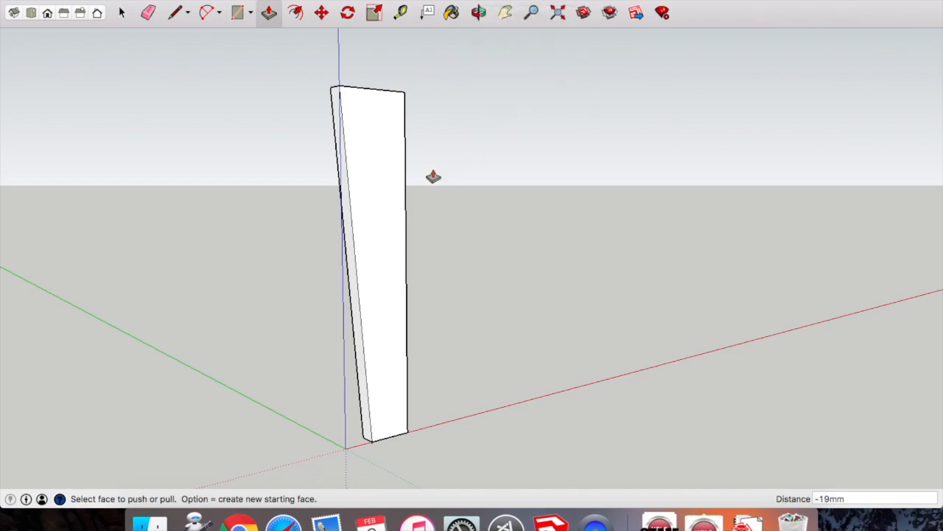
# - Draw a vertical line on the board's rear face, from the midpoint of the top edge straight down
pyautogui.click(478, 12)
pyautogui.moveTo(450, 140); pyautogui.dragTo(413, 281)
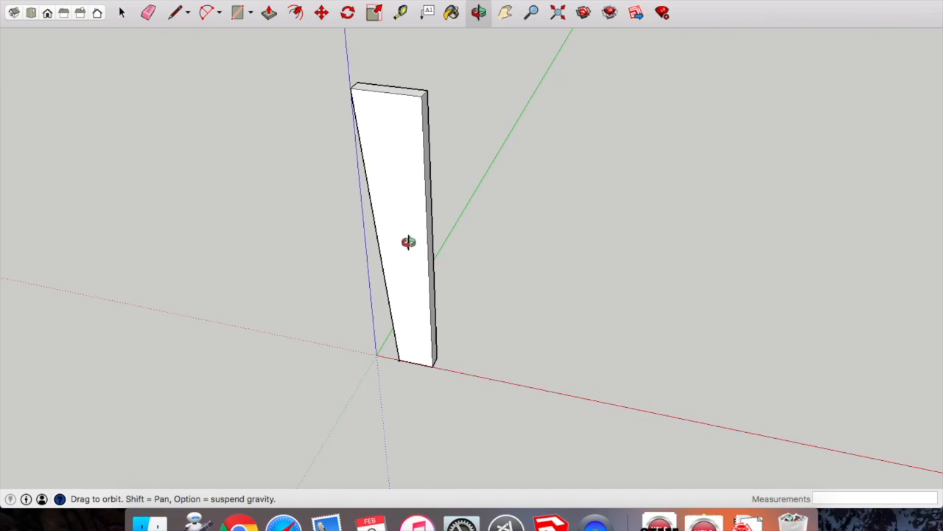
pyautogui.moveTo(406, 227); pyautogui.dragTo(482, 234)
pyautogui.moveTo(354, 133); pyautogui.dragTo(532, 165)
pyautogui.moveTo(240, 119); pyautogui.dragTo(545, 154)
pyautogui.moveTo(385, 155); pyautogui.dragTo(541, 172)
pyautogui.press('space')
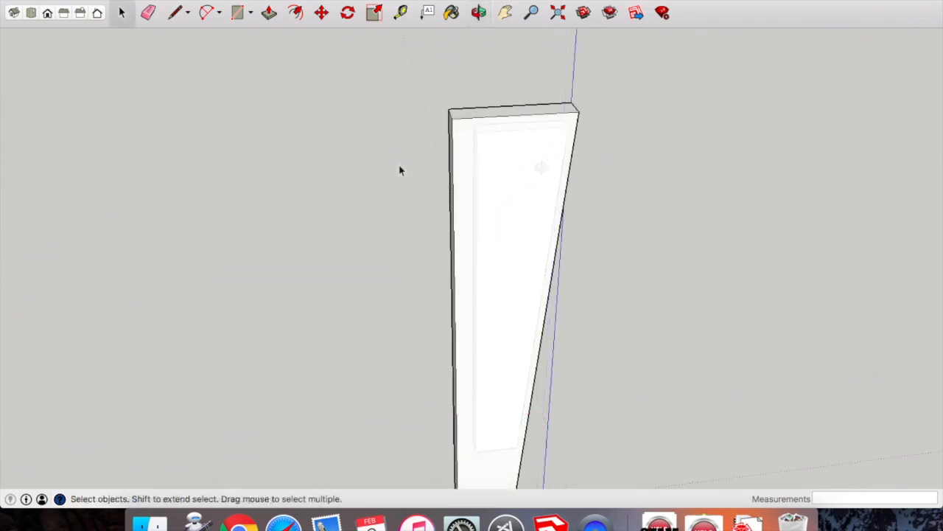
pyautogui.click(175, 13)
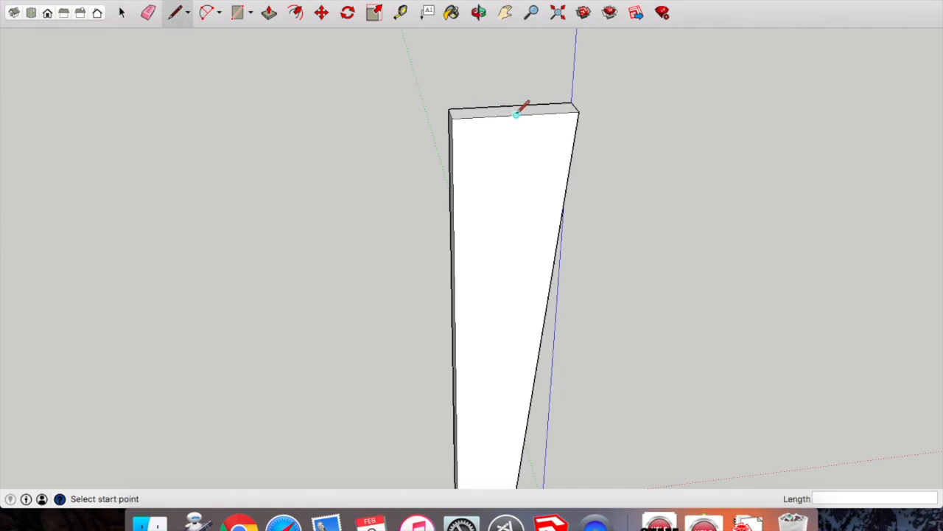
pyautogui.scroll(3, 517, 115)
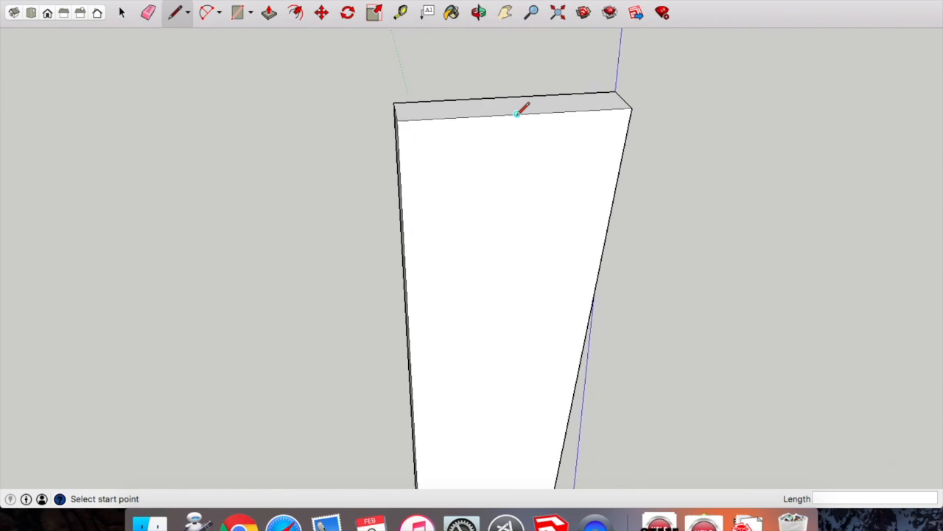
pyautogui.click(517, 115)
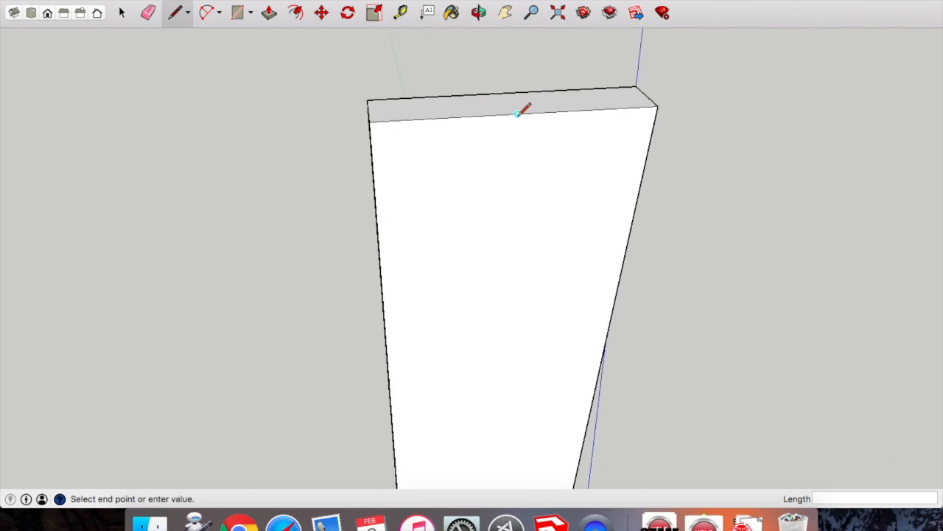
pyautogui.click(515, 206)
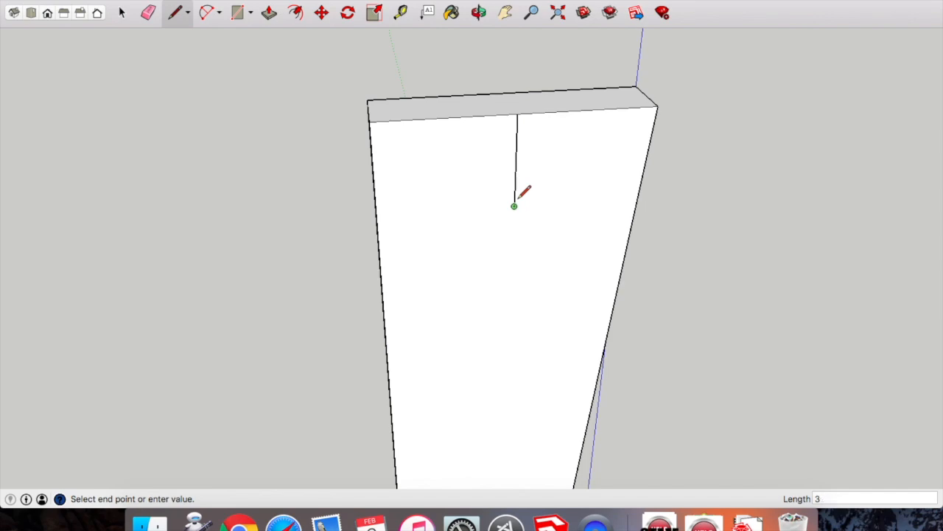
# - Draw a circle of radius 9.5 mm centred on the lower end of the vertical line
pyautogui.click(479, 12)
pyautogui.moveTo(495, 234); pyautogui.dragTo(577, 149)
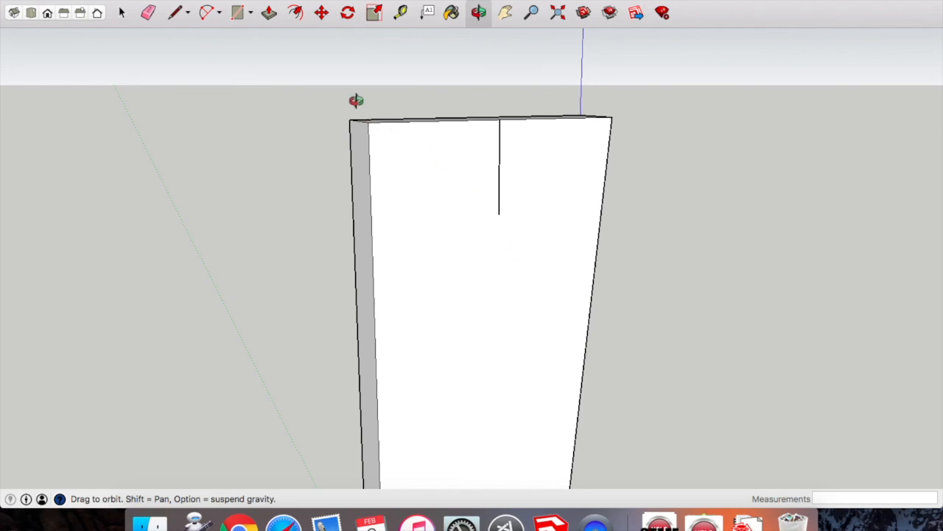
pyautogui.click(252, 13)
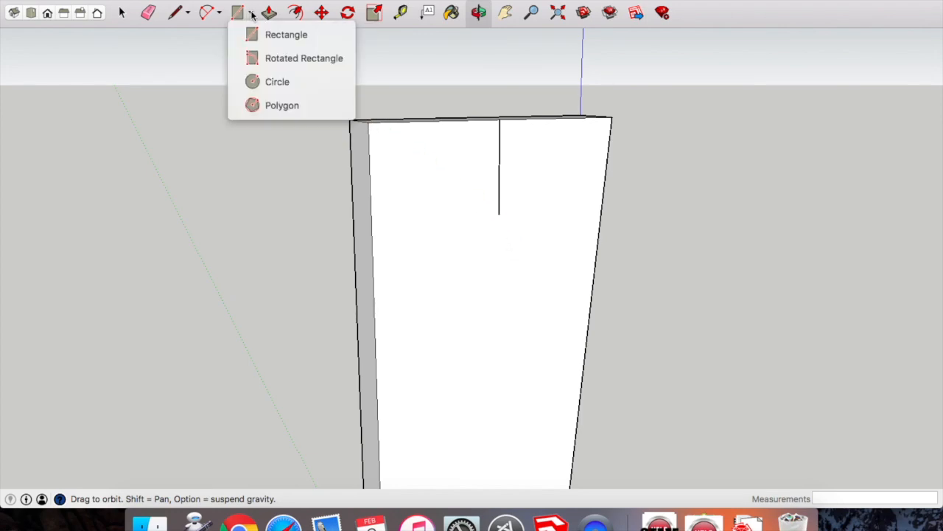
pyautogui.click(284, 81)
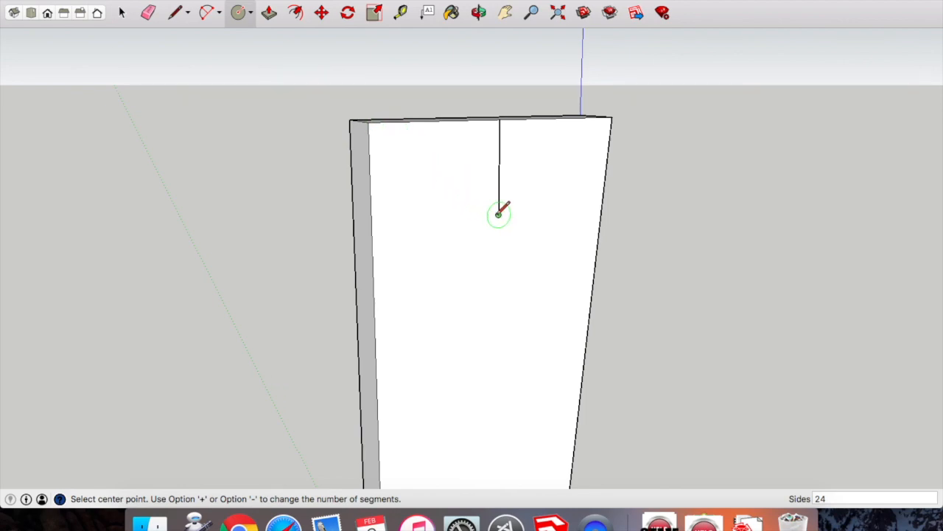
pyautogui.click(499, 215)
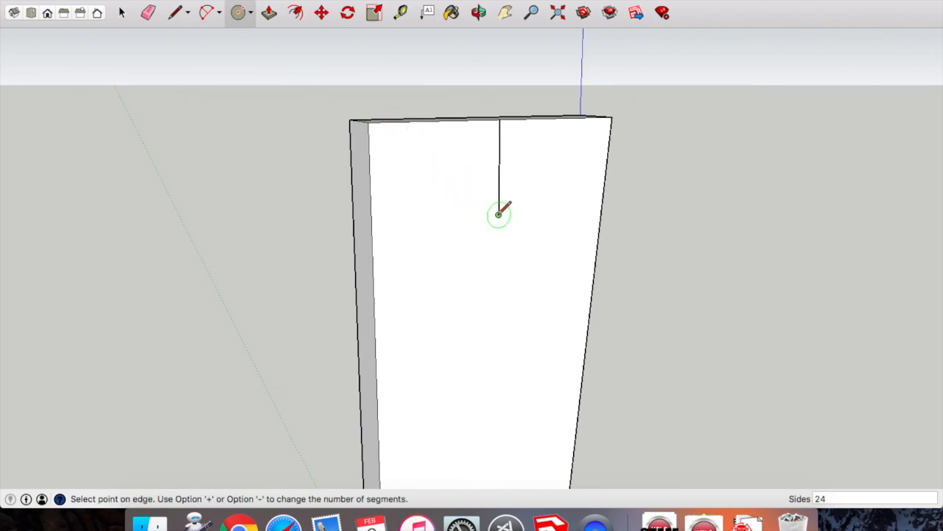
pyautogui.click(538, 185)
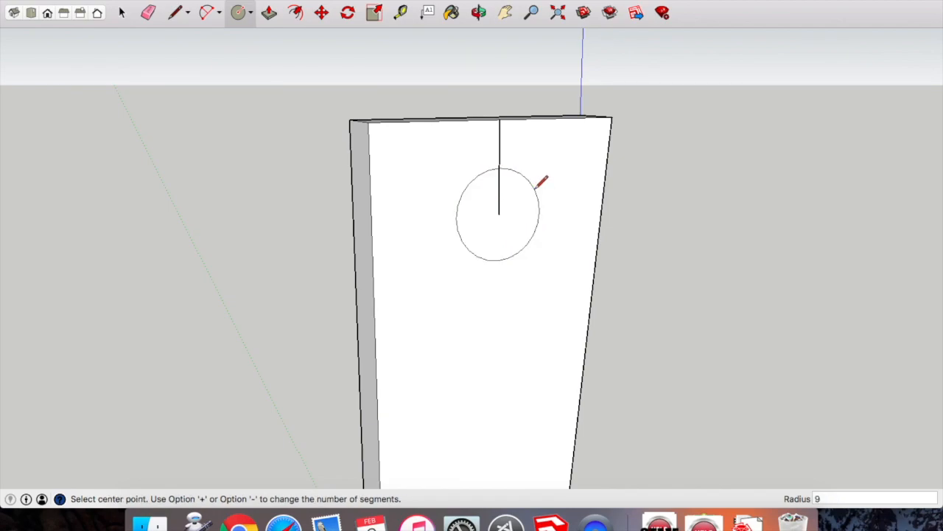
pyautogui.press('Return')
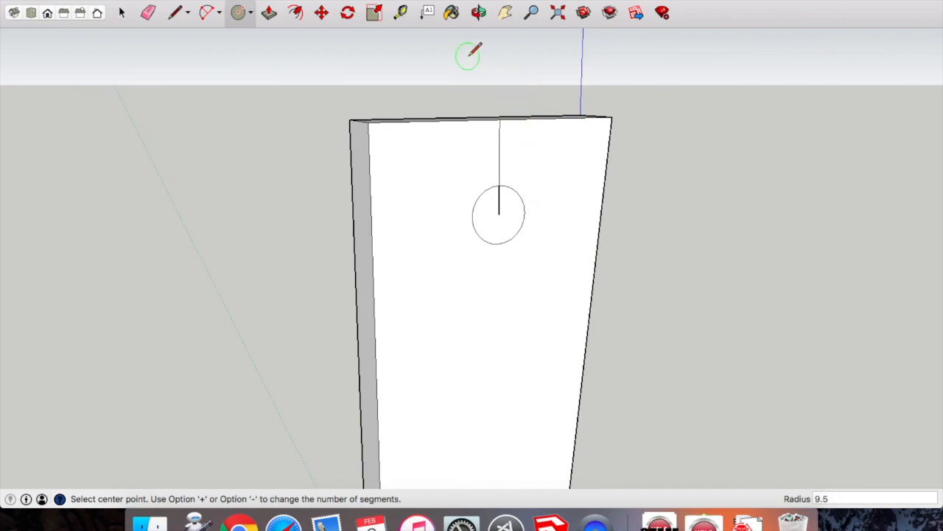
# - Erase the vertical construction line above and inside the circle, keeping the circle
pyautogui.click(479, 12)
pyautogui.moveTo(443, 95); pyautogui.dragTo(478, 120)
pyautogui.scroll(5, 478, 120)
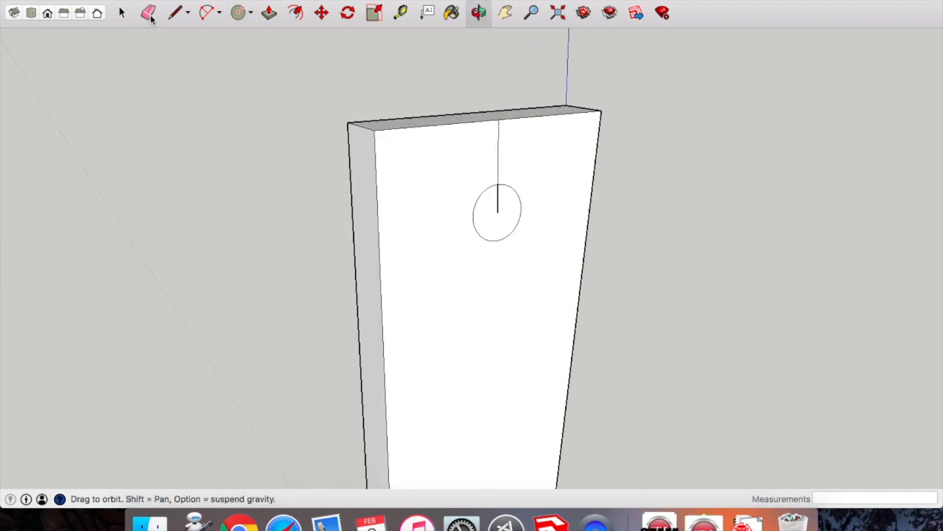
pyautogui.click(148, 12)
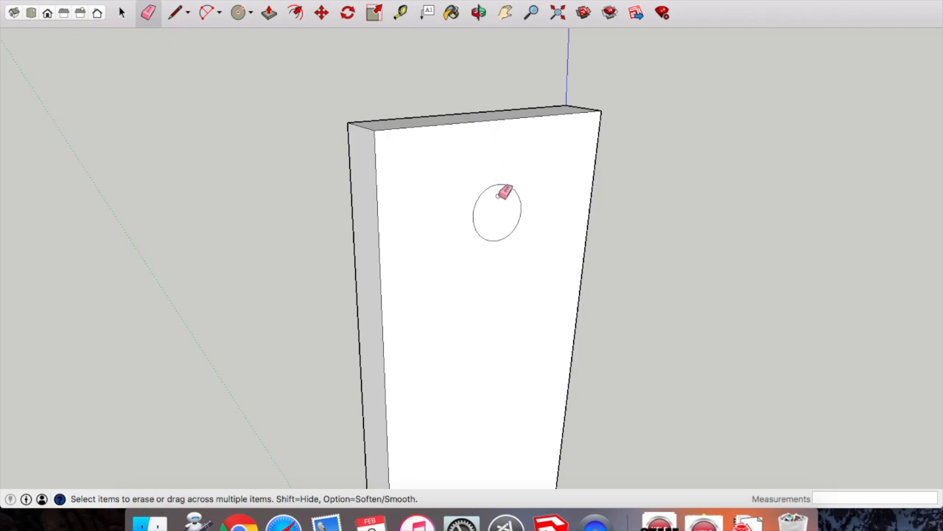
# - Push the circular face through the board's full thickness to cut a round hole near the top
pyautogui.click(269, 13)
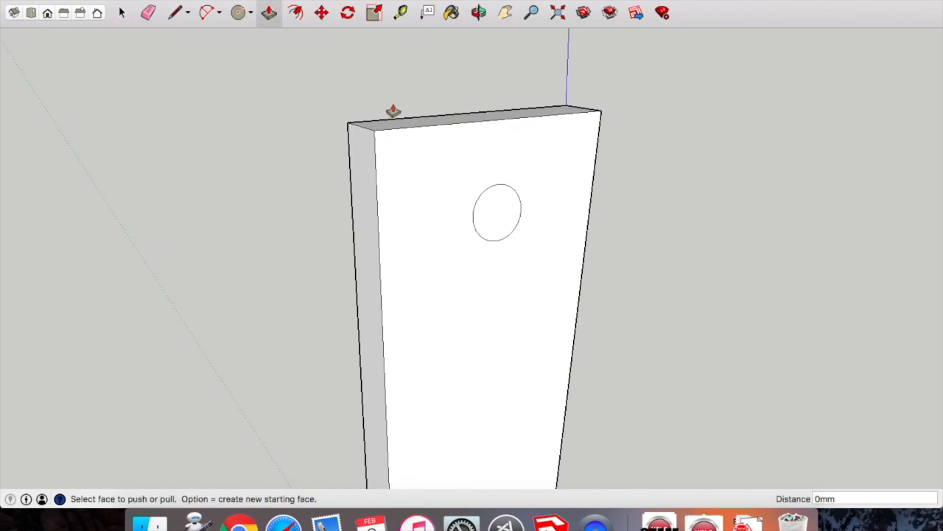
pyautogui.click(510, 218)
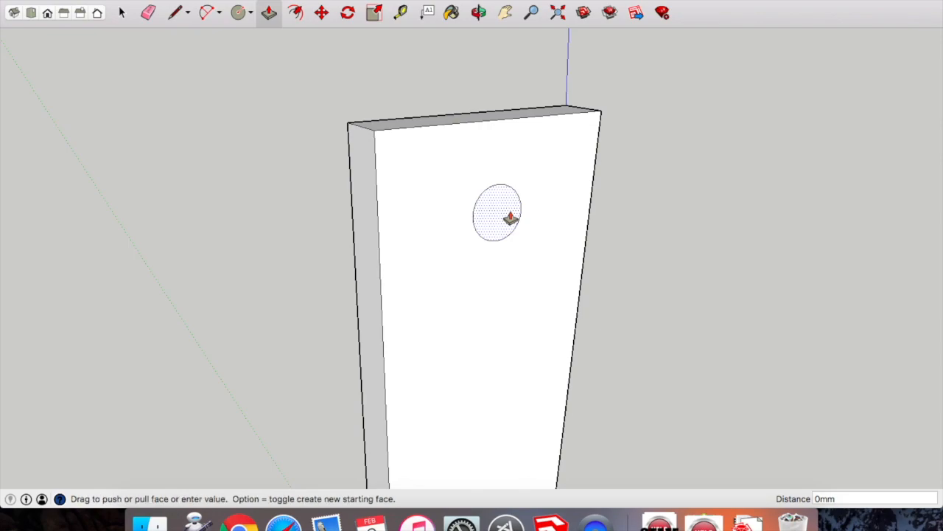
pyautogui.click(502, 218)
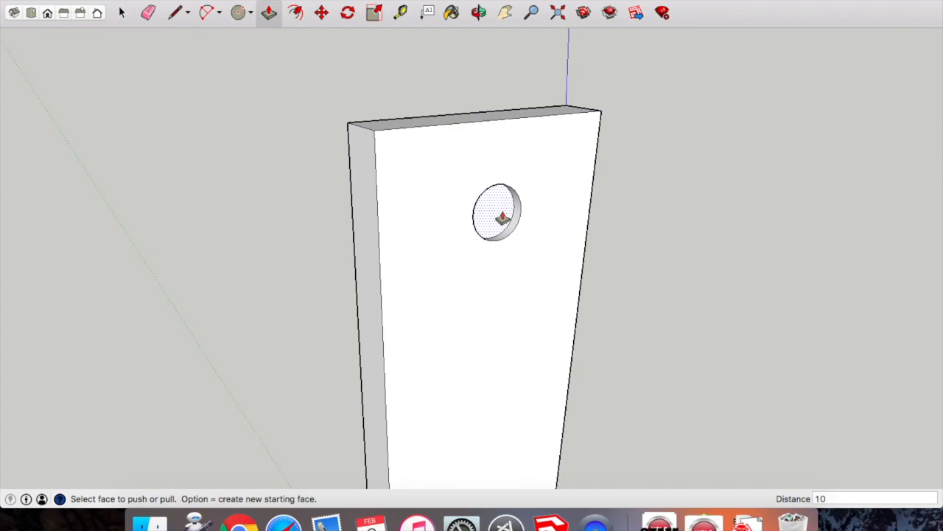
pyautogui.click(503, 219)
# - Select the whole board and turn it into a component named "Leg 1"
pyautogui.click(480, 13)
pyautogui.moveTo(585, 231); pyautogui.dragTo(501, 234)
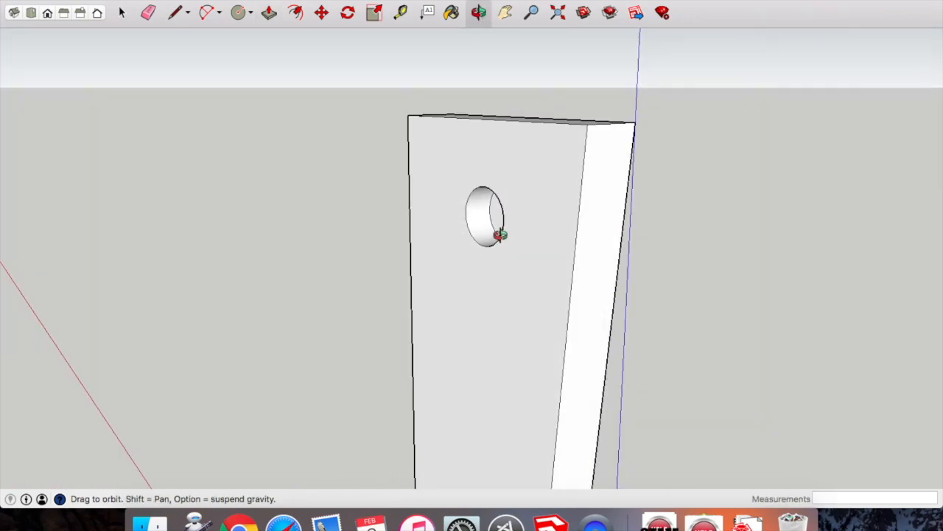
pyautogui.moveTo(612, 112); pyautogui.dragTo(410, 318)
pyautogui.moveTo(408, 222); pyautogui.dragTo(463, 297)
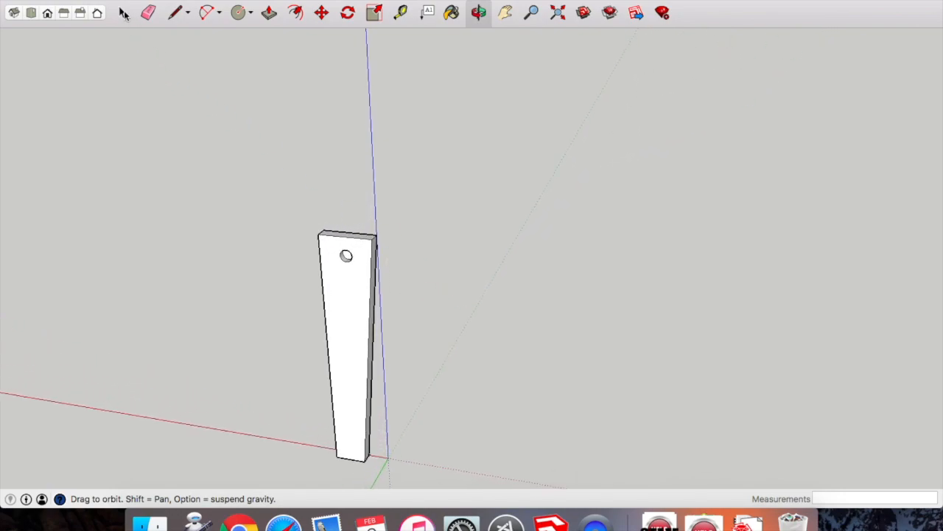
pyautogui.click(123, 13)
pyautogui.moveTo(328, 302); pyautogui.dragTo(411, 486)
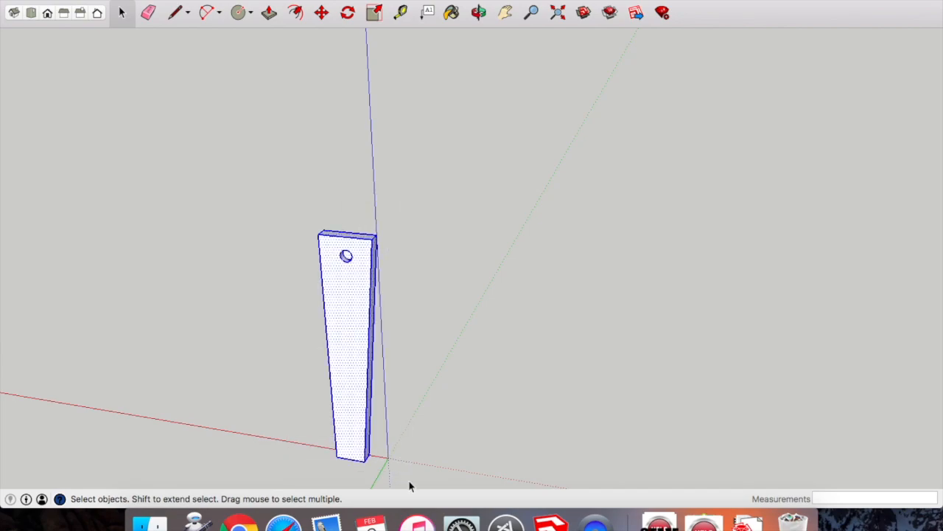
pyautogui.rightClick(352, 362)
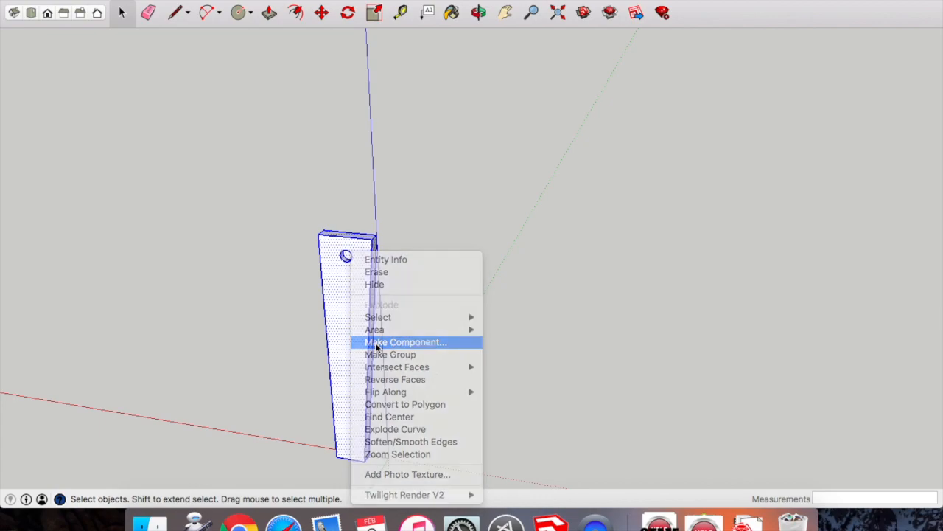
pyautogui.click(375, 343)
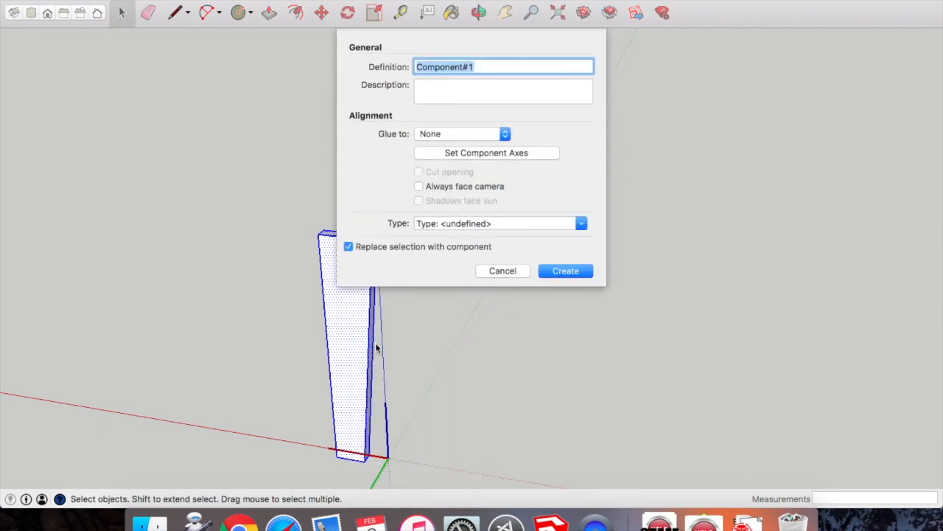
pyautogui.write('Leg 1')
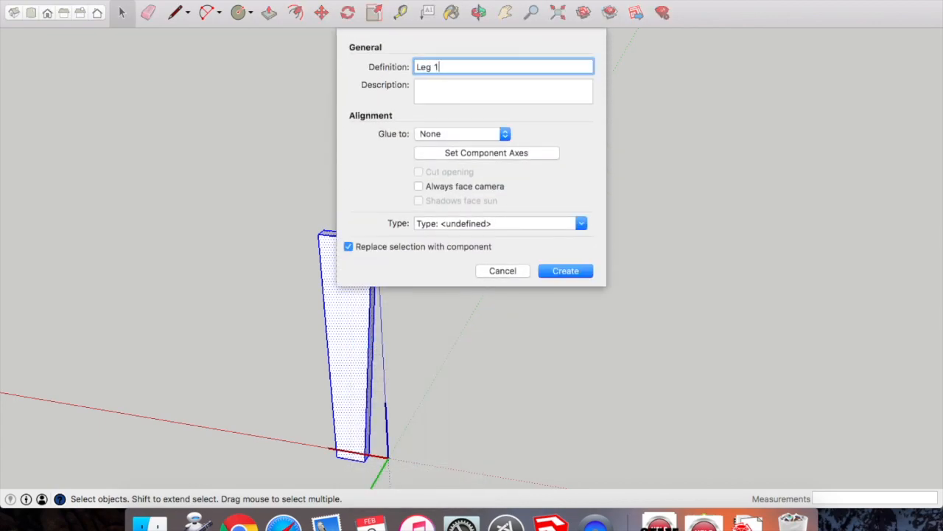
pyautogui.press('Return')
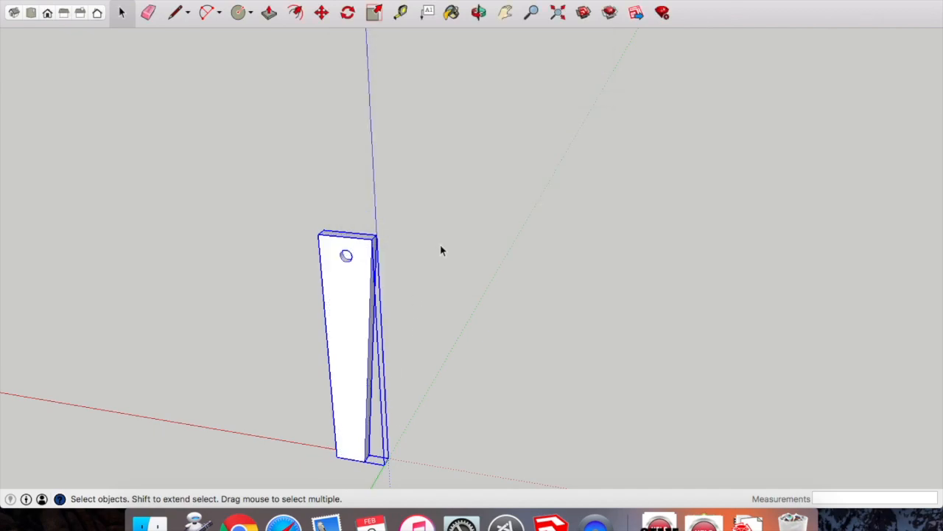
# - Deselect the leg component and examine its tapered shape and hole straight on and at an angle
pyautogui.scroll(-3, 441, 251)
pyautogui.scroll(3, 395, 408)
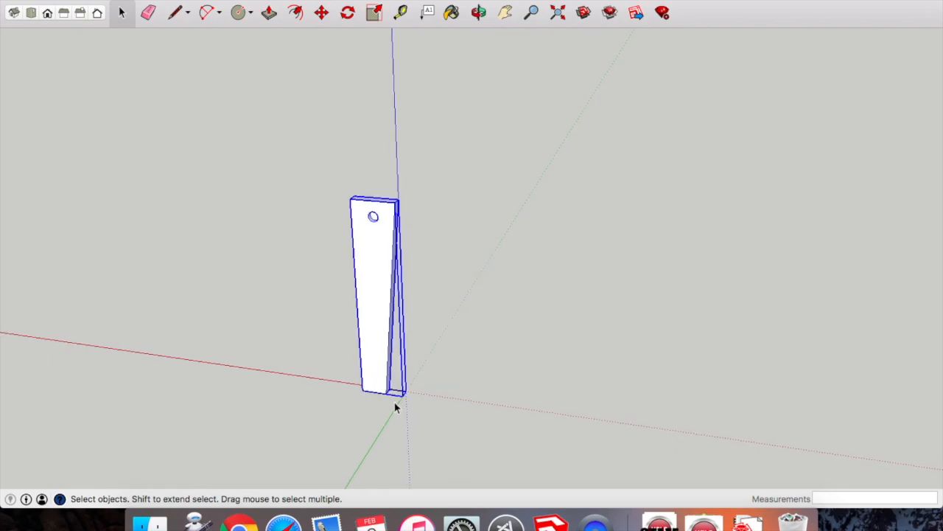
pyautogui.click(395, 407)
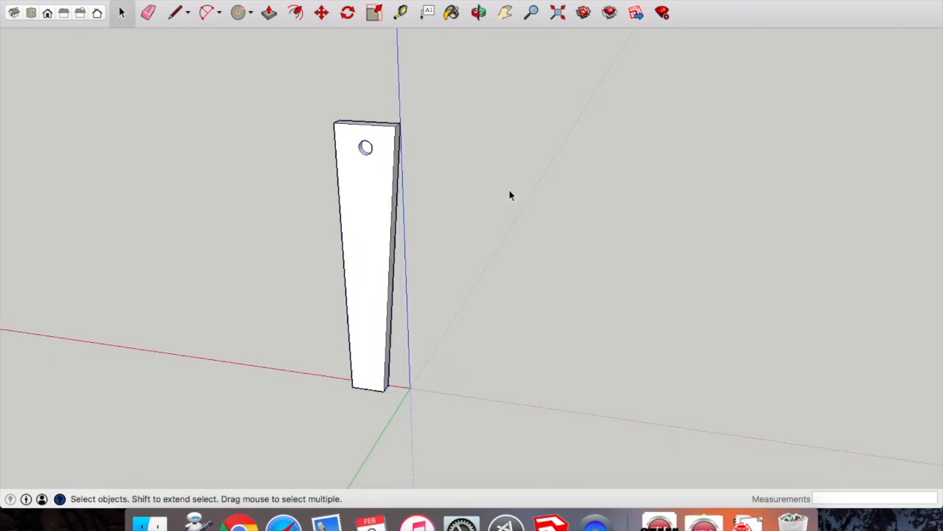
pyautogui.click(478, 12)
pyautogui.moveTo(516, 183); pyautogui.dragTo(469, 214)
pyautogui.moveTo(383, 183); pyautogui.dragTo(485, 158)
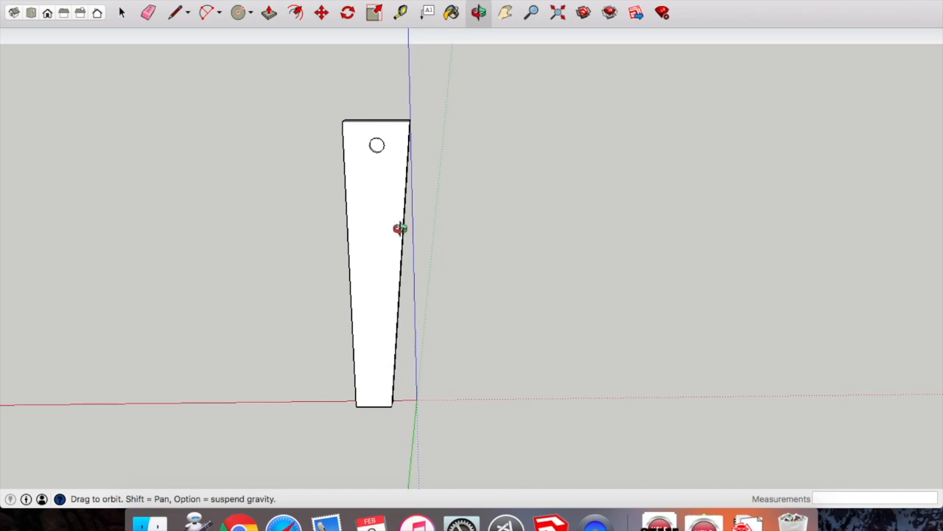
pyautogui.moveTo(476, 196); pyautogui.dragTo(390, 226)
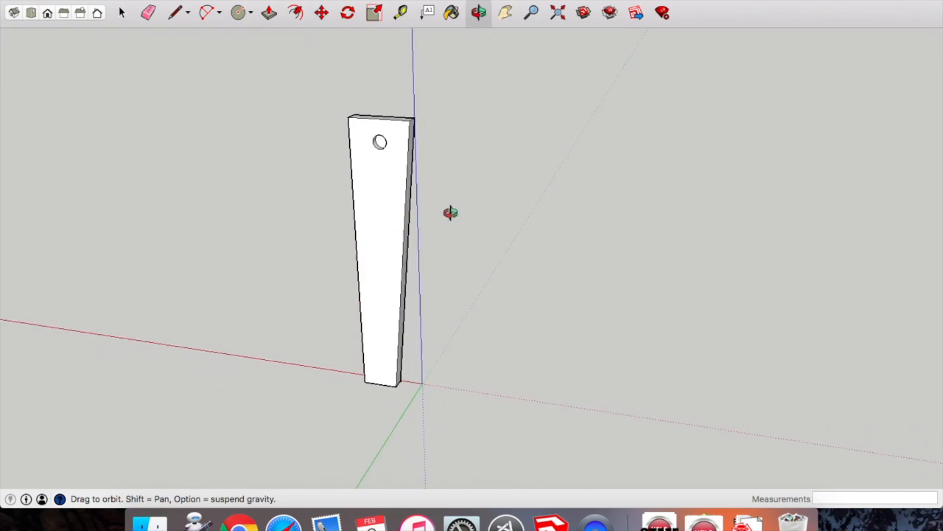
pyautogui.scroll(-2, 448, 211)
# - Copy the leg component and paste a second leg on the opposite side of the origin
pyautogui.click(123, 12)
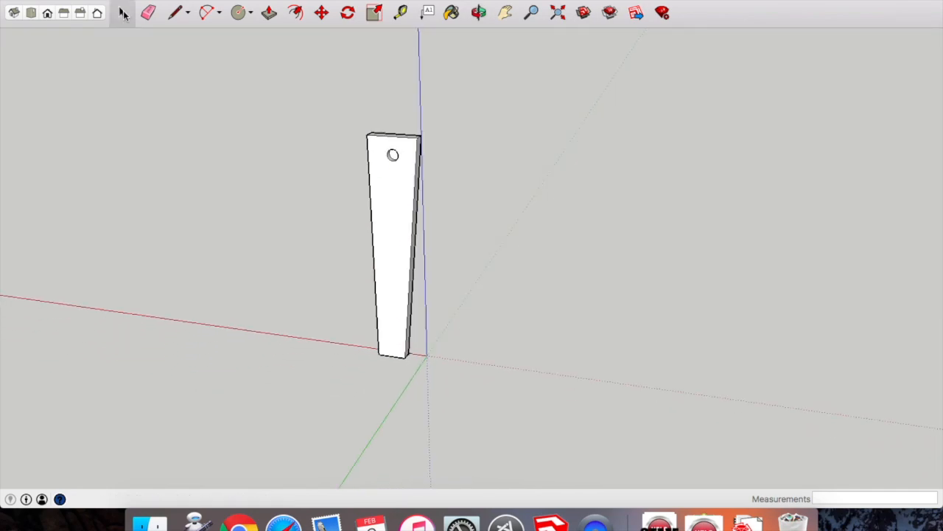
pyautogui.click(400, 200)
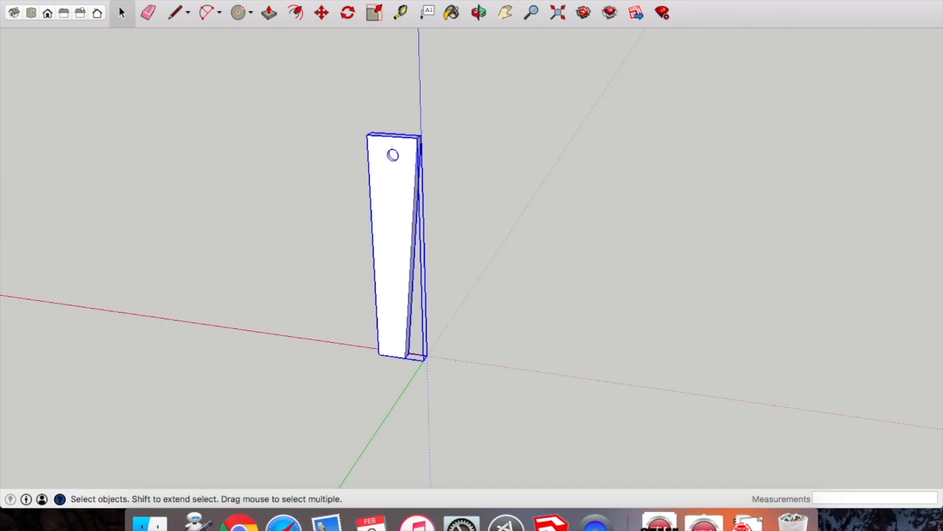
pyautogui.click(128, 0)
pyautogui.click(139, 41)
pyautogui.click(128, 0)
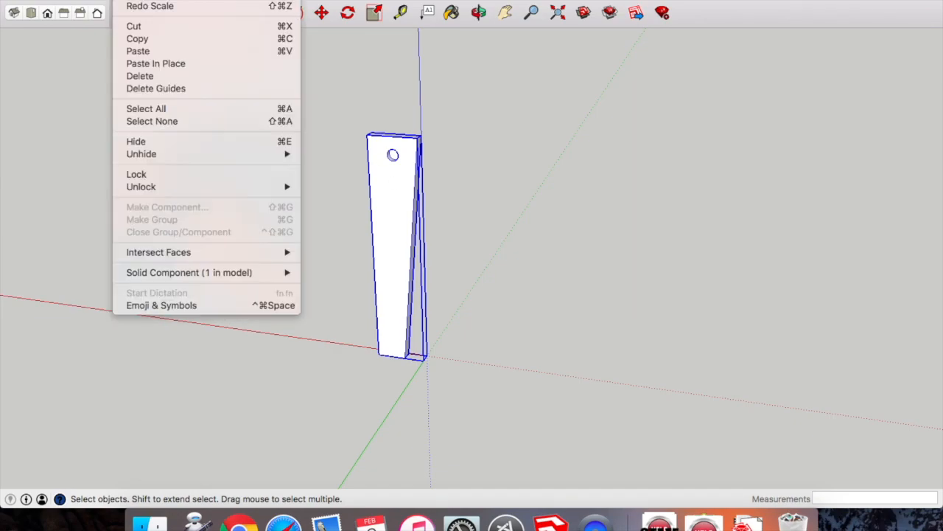
pyautogui.click(137, 48)
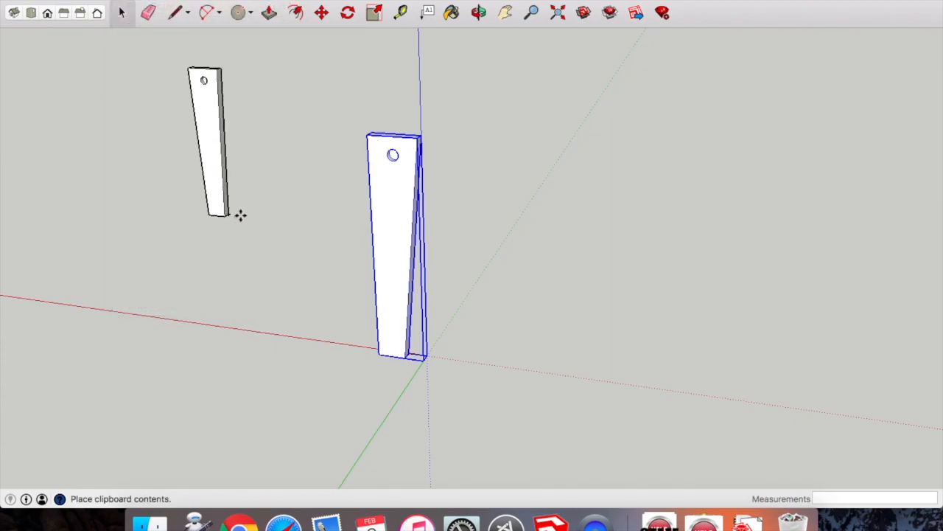
pyautogui.click(544, 391)
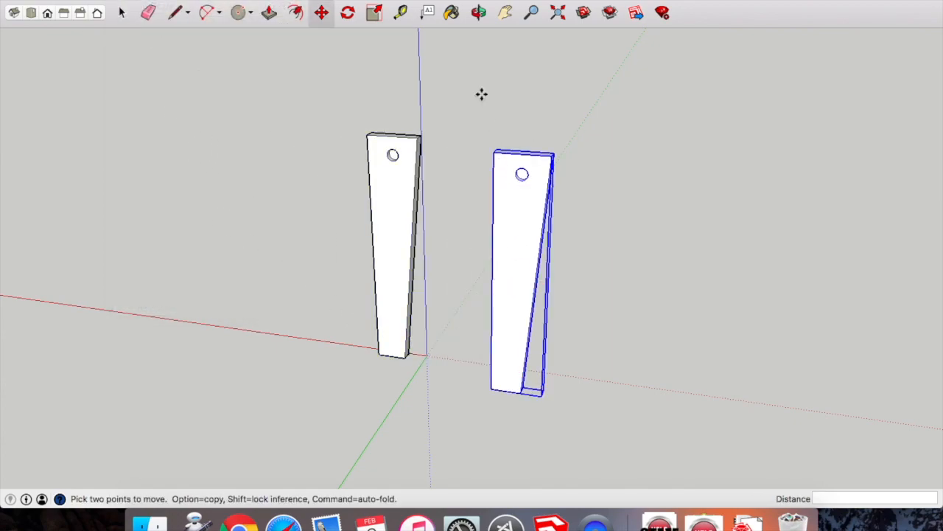
# - Rotate the second leg 180 degrees about its vertical axis
pyautogui.click(479, 13)
pyautogui.moveTo(537, 143); pyautogui.dragTo(498, 295)
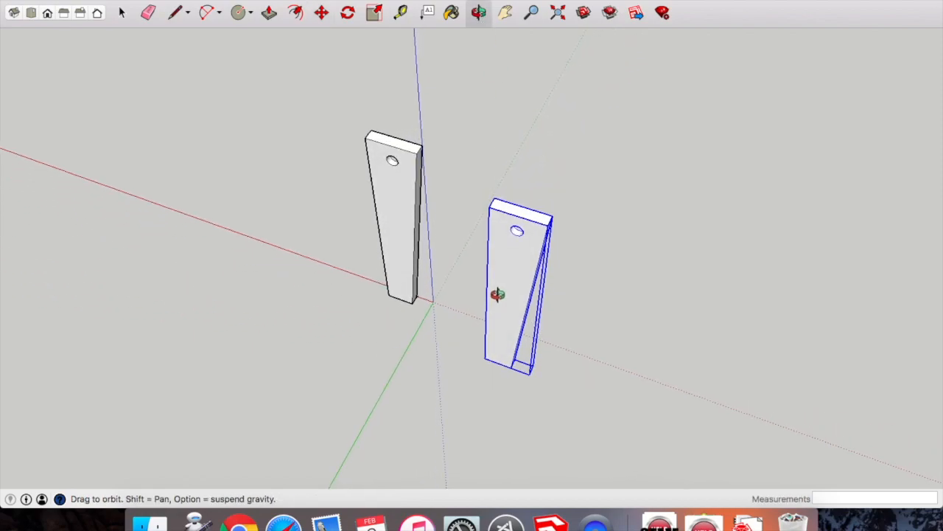
pyautogui.click(323, 17)
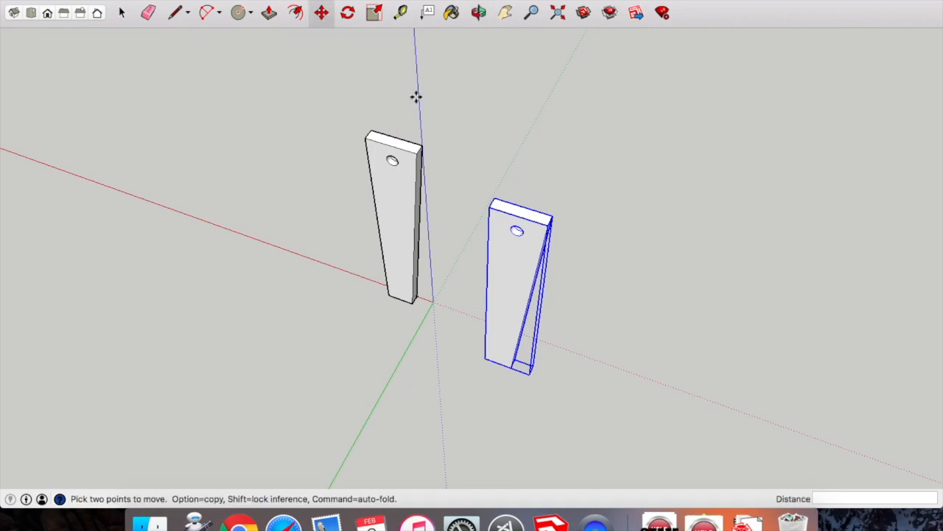
pyautogui.click(499, 203)
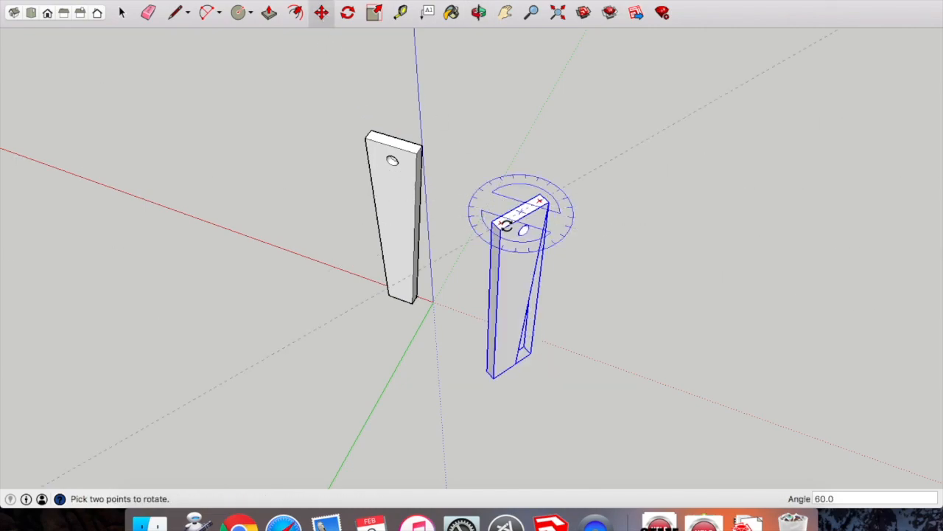
pyautogui.click(551, 221)
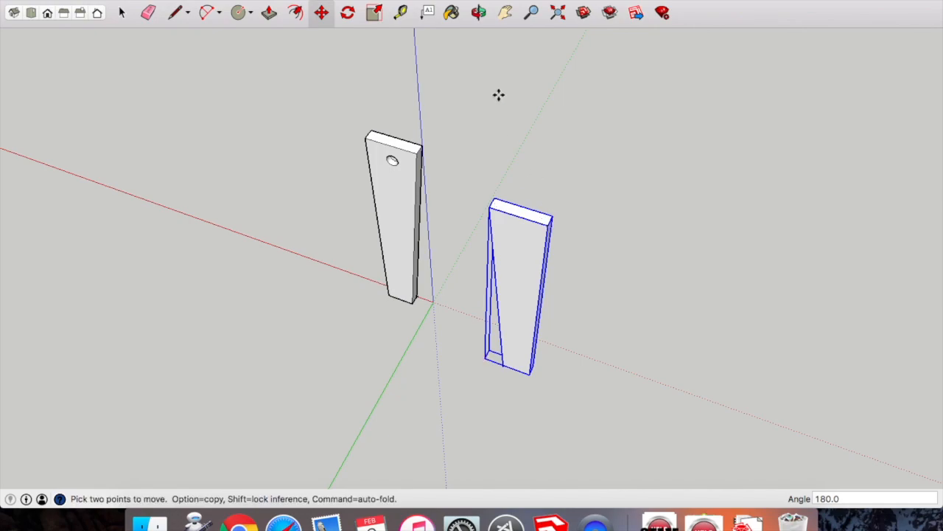
# - Move the rotated leg beside the green axis so it stands behind the first leg with a gap between them
pyautogui.click(479, 12)
pyautogui.moveTo(571, 134); pyautogui.dragTo(438, 204)
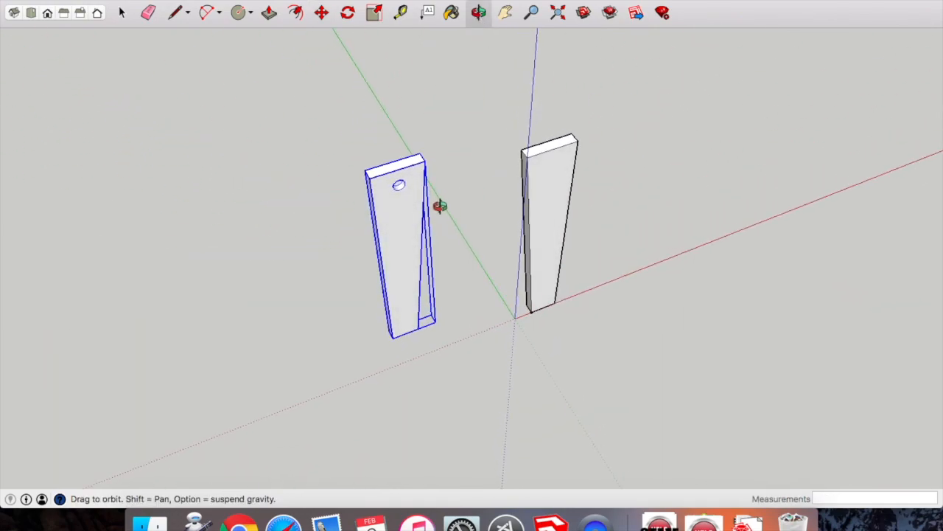
pyautogui.click(321, 12)
pyautogui.moveTo(396, 168); pyautogui.dragTo(423, 35)
pyautogui.moveTo(424, 153); pyautogui.dragTo(430, 101)
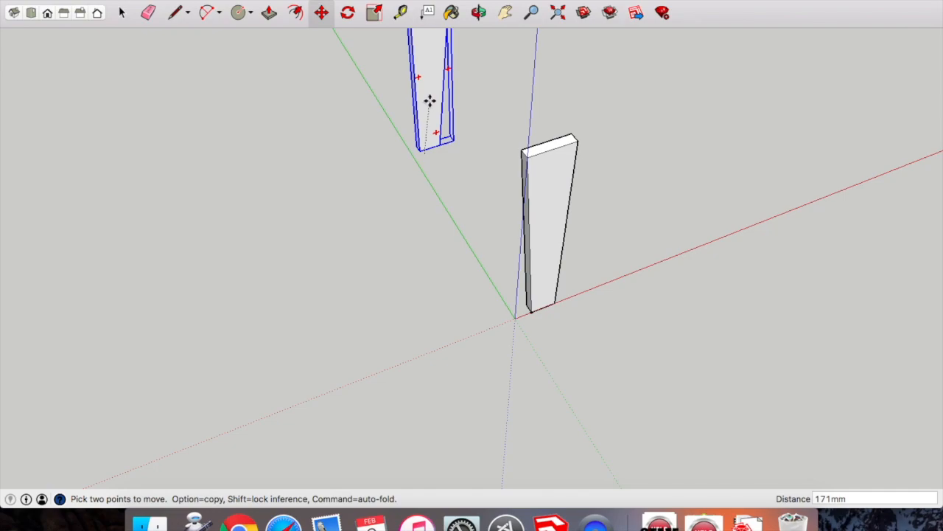
# - Deselect the moved leg and inspect the legs from the side, including a hole up close
pyautogui.click(478, 12)
pyautogui.scroll(-3, 489, 202)
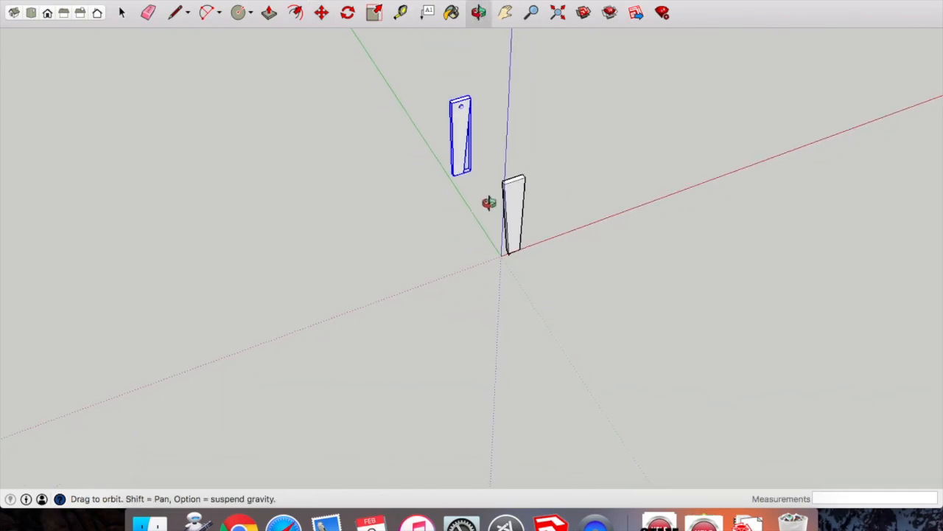
pyautogui.moveTo(489, 202); pyautogui.dragTo(437, 94)
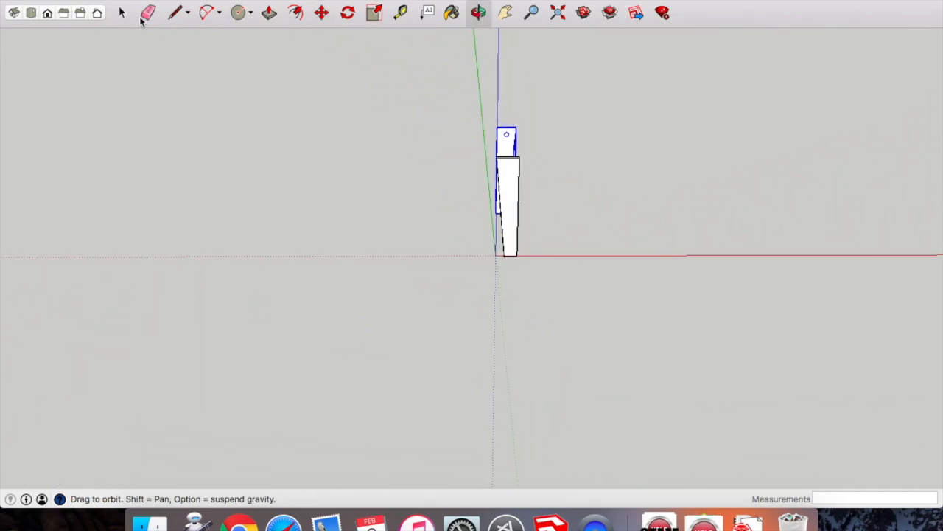
pyautogui.click(123, 13)
pyautogui.click(440, 188)
pyautogui.click(479, 12)
pyautogui.moveTo(529, 97); pyautogui.dragTo(634, 155)
pyautogui.scroll(3, 472, 126)
pyautogui.scroll(5, 552, 152)
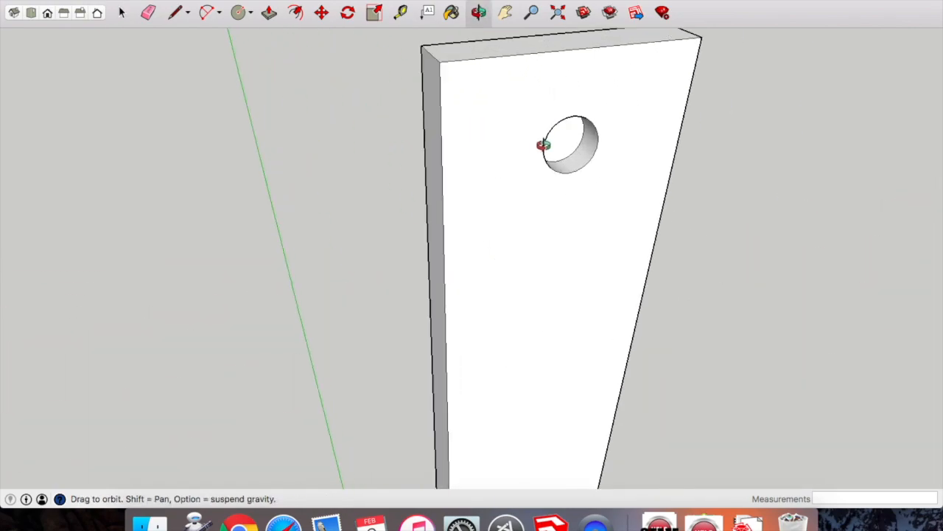
# - Compare the taper directions and hole depths of the two legs from several angles
pyautogui.scroll(-5, 560, 160)
pyautogui.moveTo(556, 287); pyautogui.dragTo(540, 238)
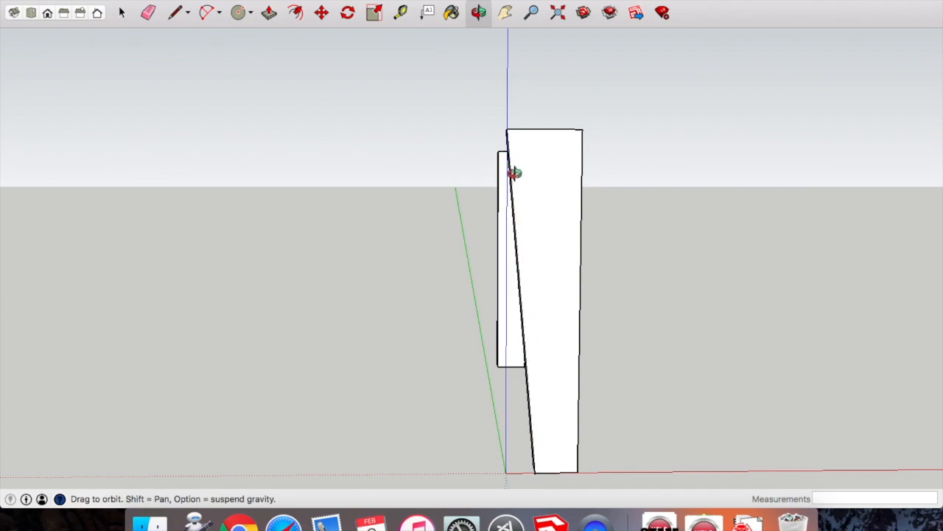
pyautogui.moveTo(515, 174); pyautogui.dragTo(541, 196)
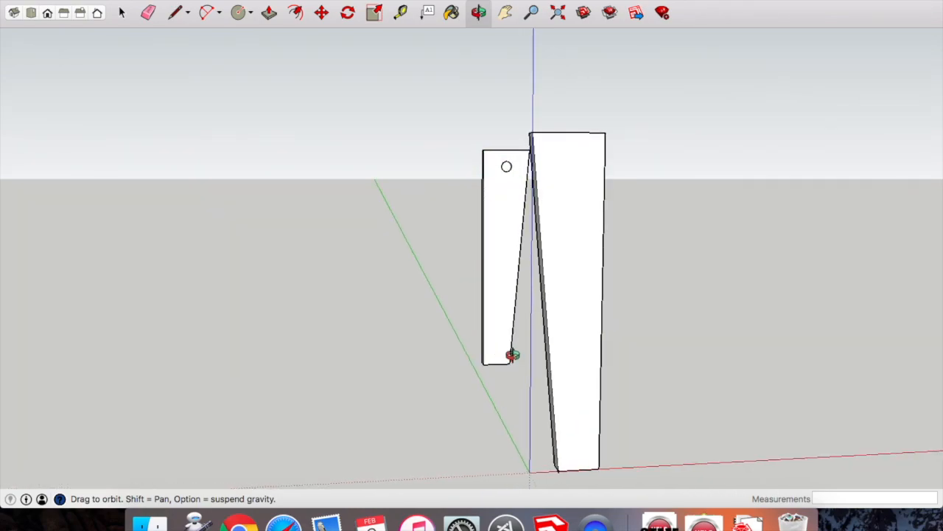
pyautogui.moveTo(539, 290); pyautogui.dragTo(531, 385)
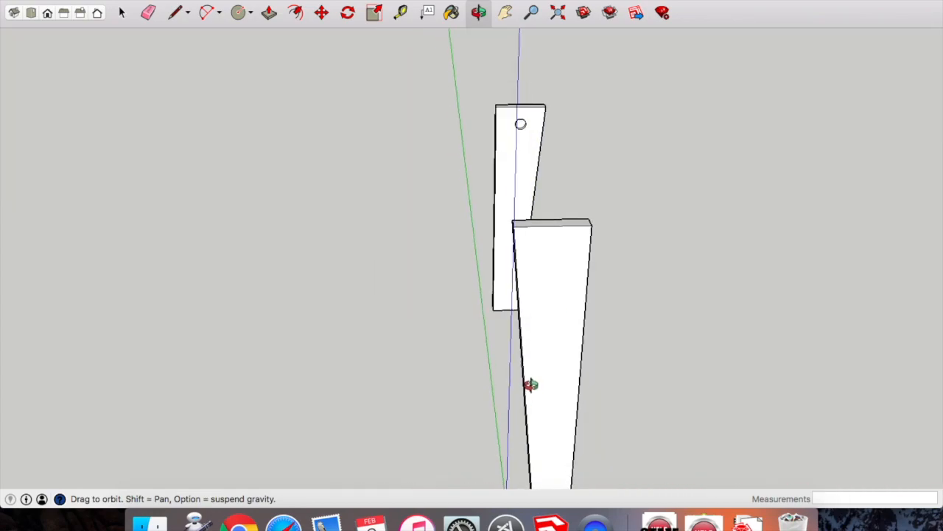
pyautogui.scroll(5, 529, 124)
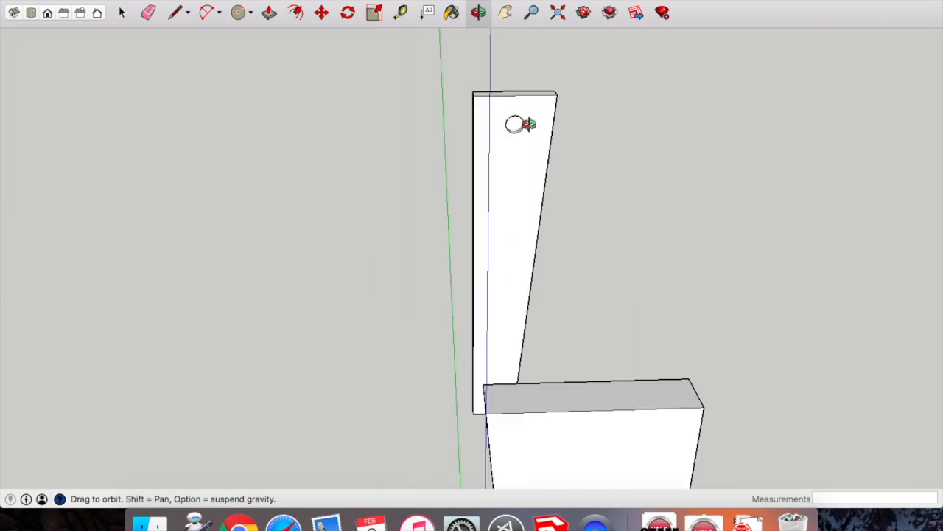
pyautogui.moveTo(541, 158); pyautogui.dragTo(428, 162)
pyautogui.scroll(-7, 509, 168)
pyautogui.scroll(3, 478, 175)
pyautogui.scroll(2, 477, 174)
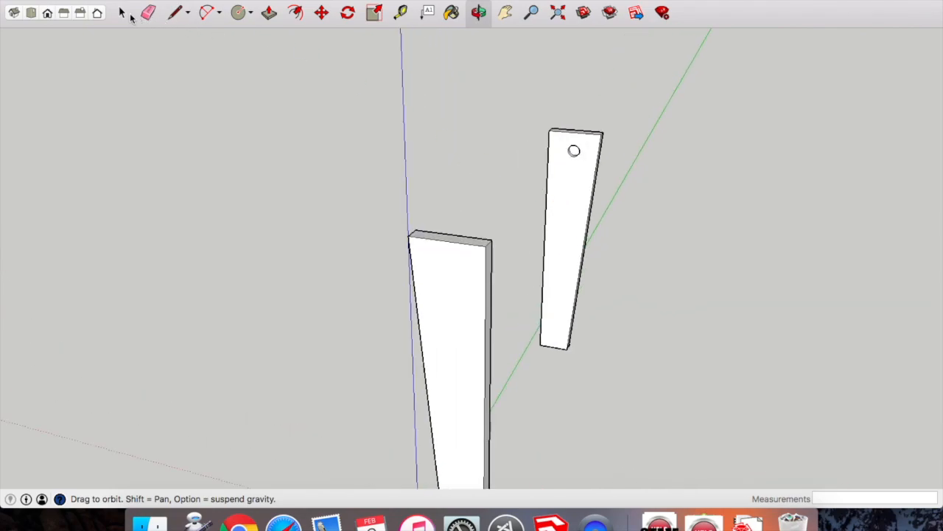
# - Mirror the second leg by scaling it to -1.00 along the red axis
pyautogui.click(123, 13)
pyautogui.click(571, 214)
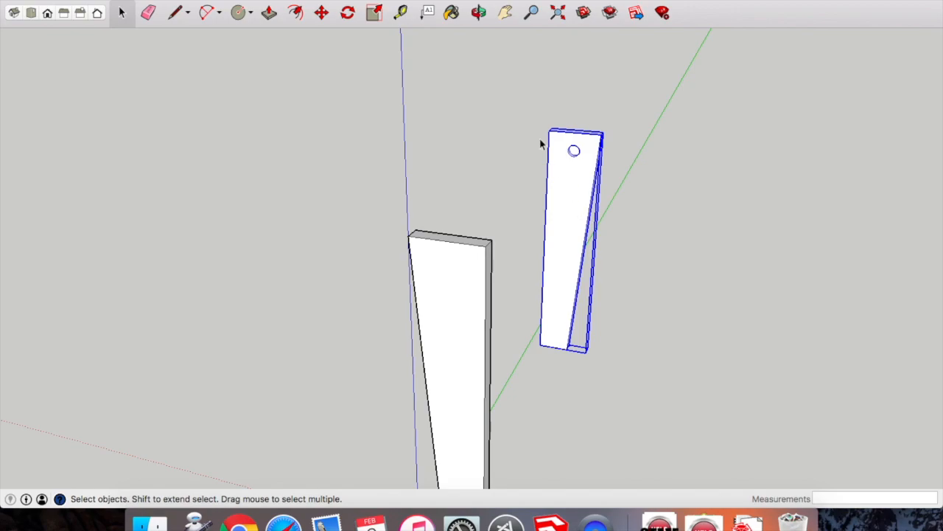
pyautogui.click(478, 12)
pyautogui.moveTo(619, 183); pyautogui.dragTo(558, 177)
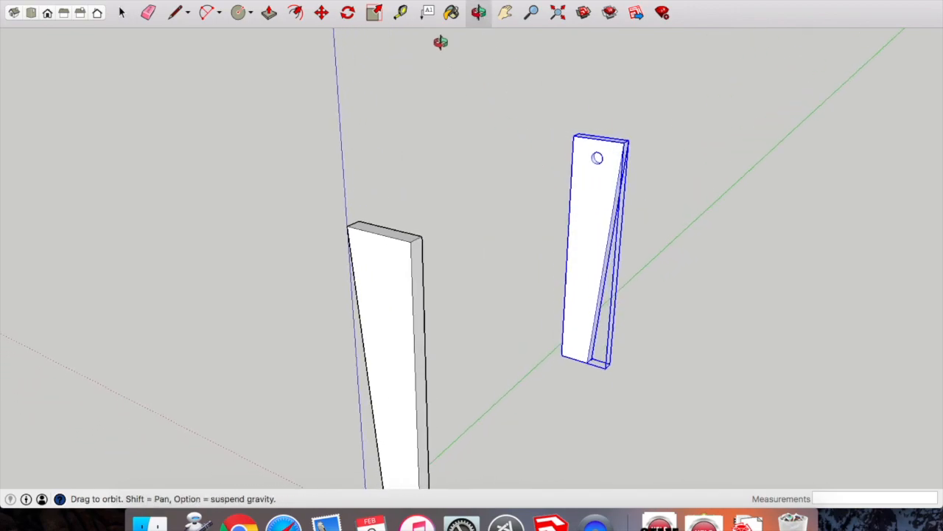
pyautogui.click(375, 13)
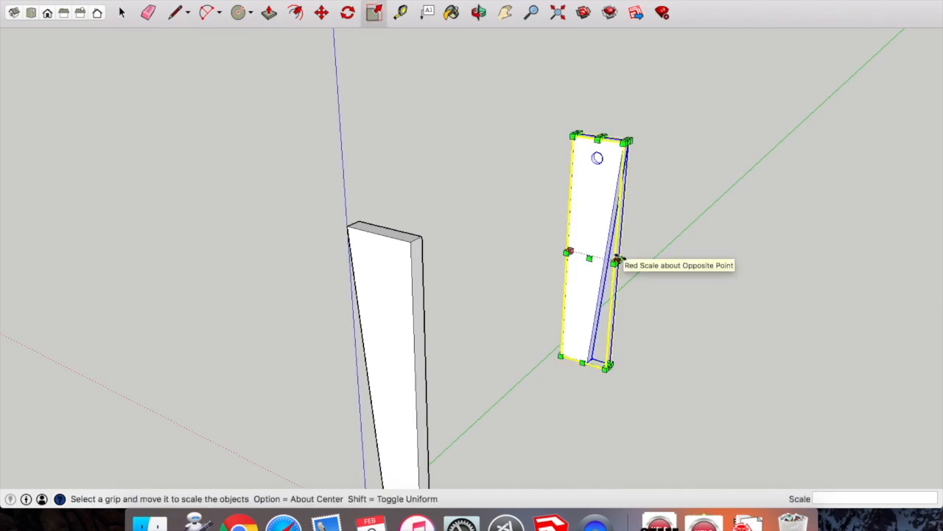
pyautogui.scroll(5, 616, 263)
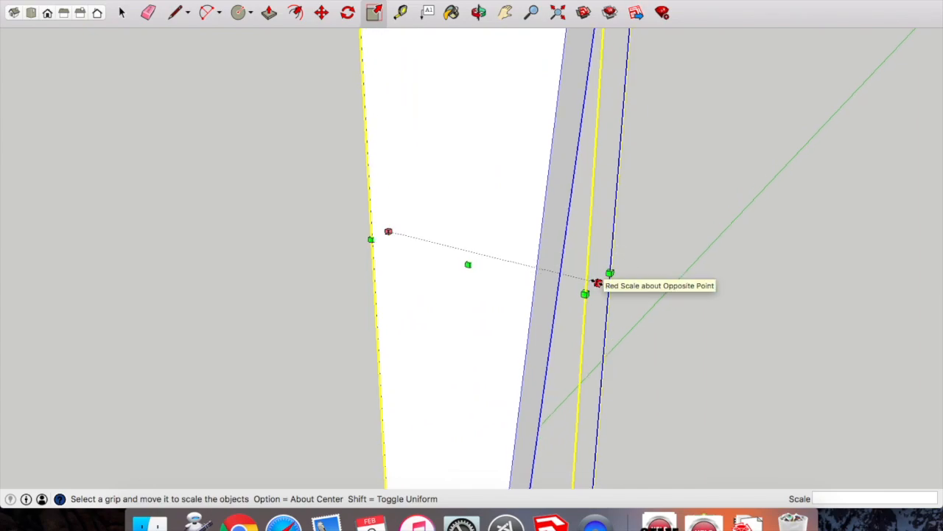
pyautogui.click(597, 283)
pyautogui.scroll(-5, 554, 274)
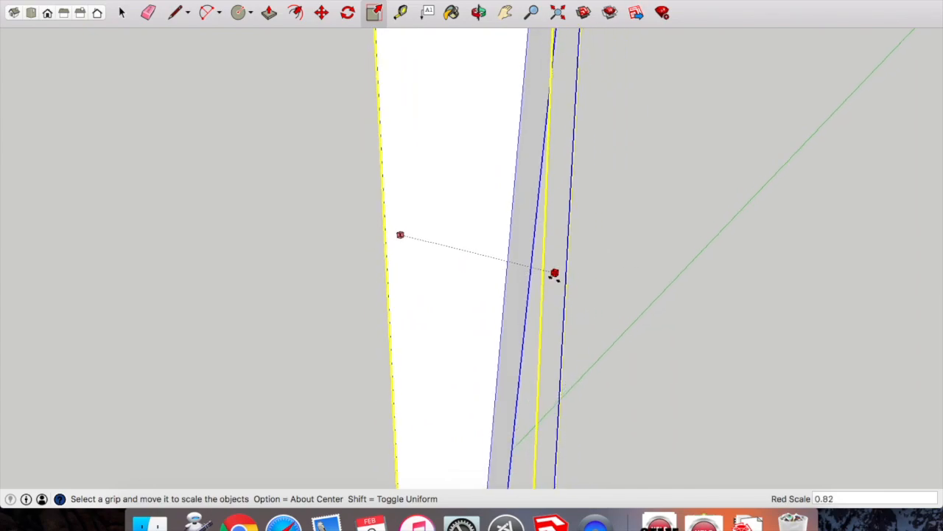
pyautogui.scroll(-3, 554, 277)
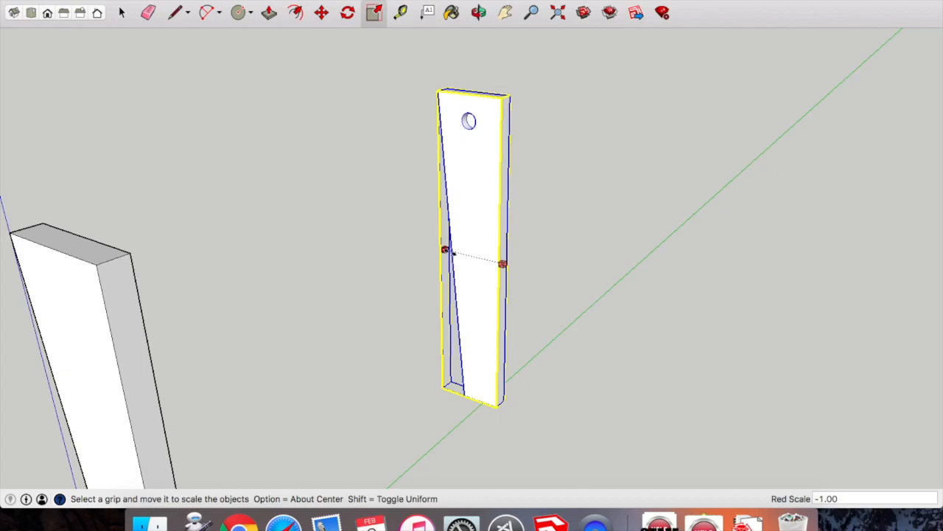
pyautogui.click(451, 254)
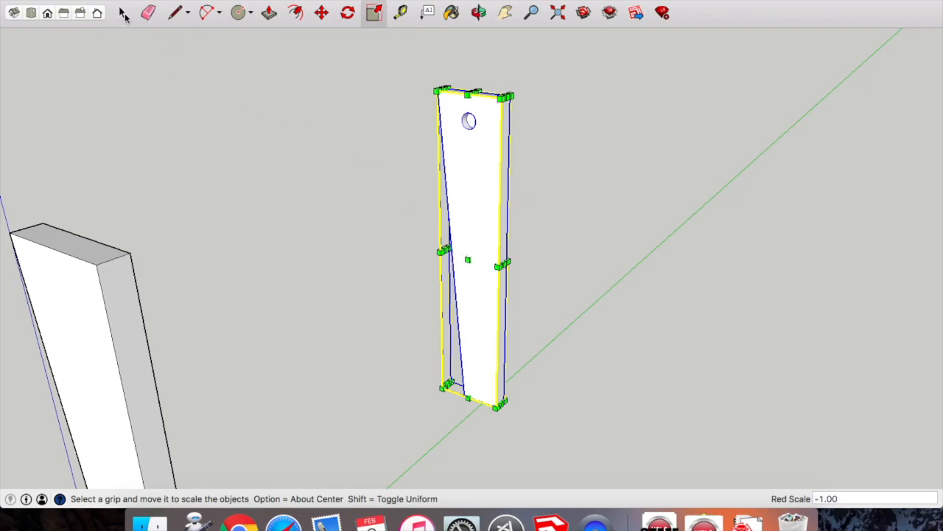
# - Deselect the mirrored leg and check its taper against the first leg from the front and at an angle
pyautogui.click(123, 15)
pyautogui.click(350, 198)
pyautogui.click(478, 13)
pyautogui.moveTo(392, 249); pyautogui.dragTo(573, 185)
pyautogui.scroll(-8, 590, 165)
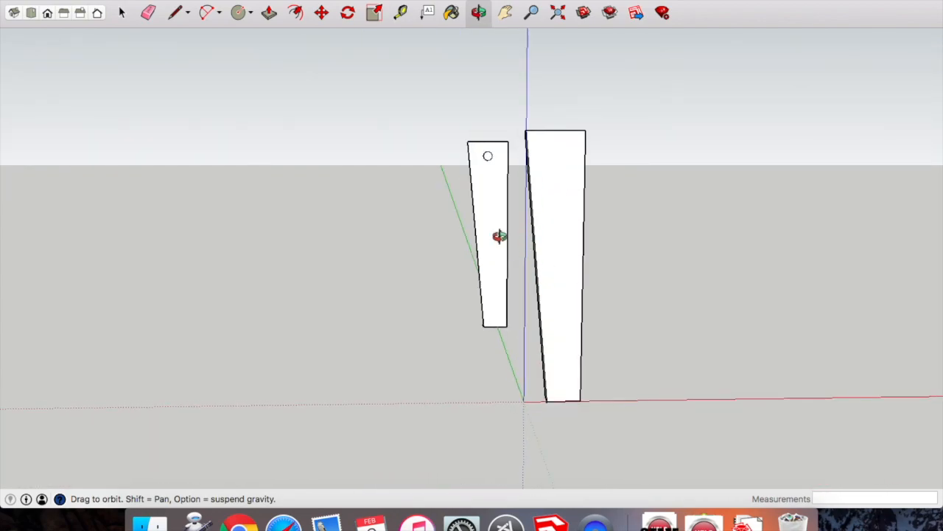
pyautogui.moveTo(490, 195); pyautogui.dragTo(446, 253)
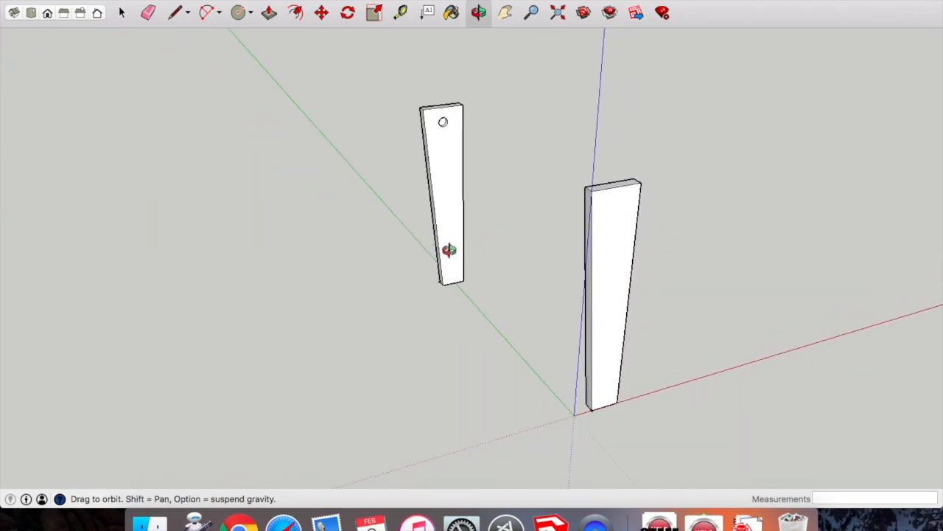
pyautogui.moveTo(565, 253); pyautogui.dragTo(548, 252)
# - Copy both legs together and paste the second pair farther along the red axis
pyautogui.click(122, 13)
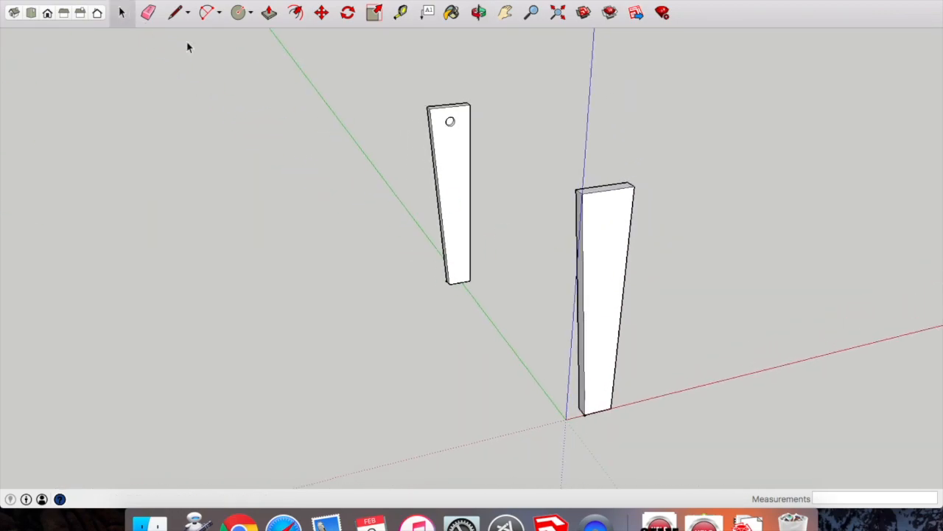
pyautogui.moveTo(405, 68); pyautogui.dragTo(688, 457)
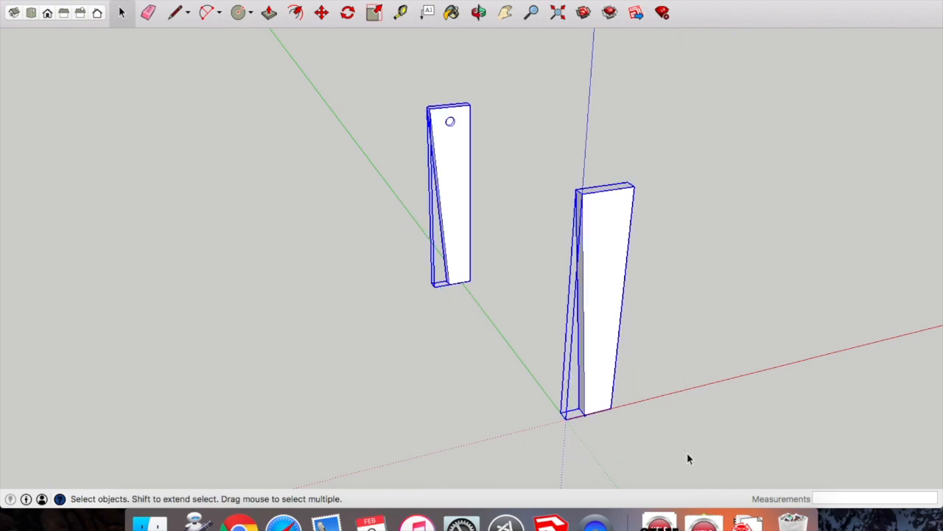
pyautogui.click(129, 0)
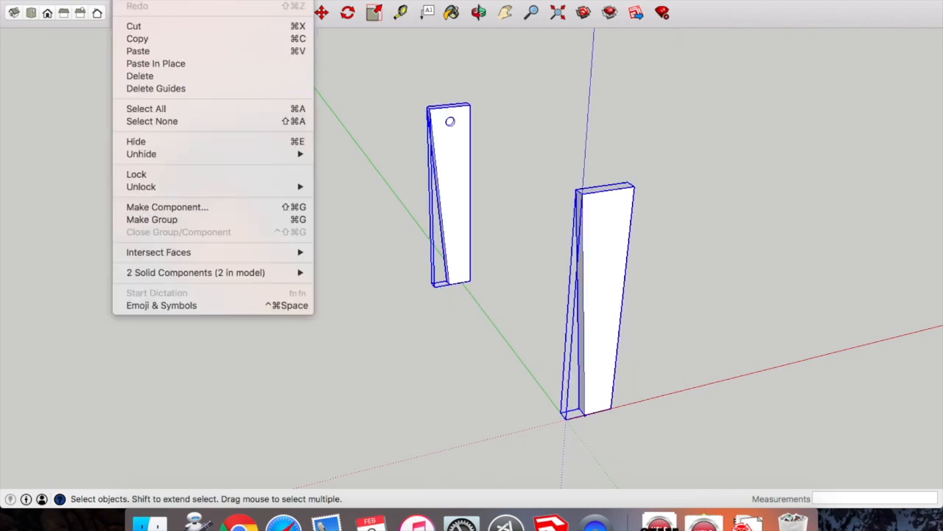
pyautogui.click(140, 39)
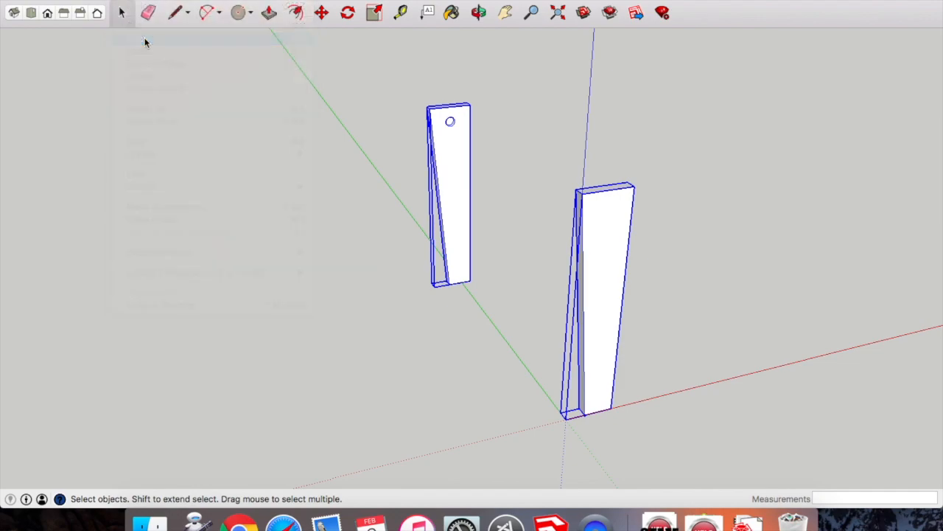
pyautogui.click(129, 0)
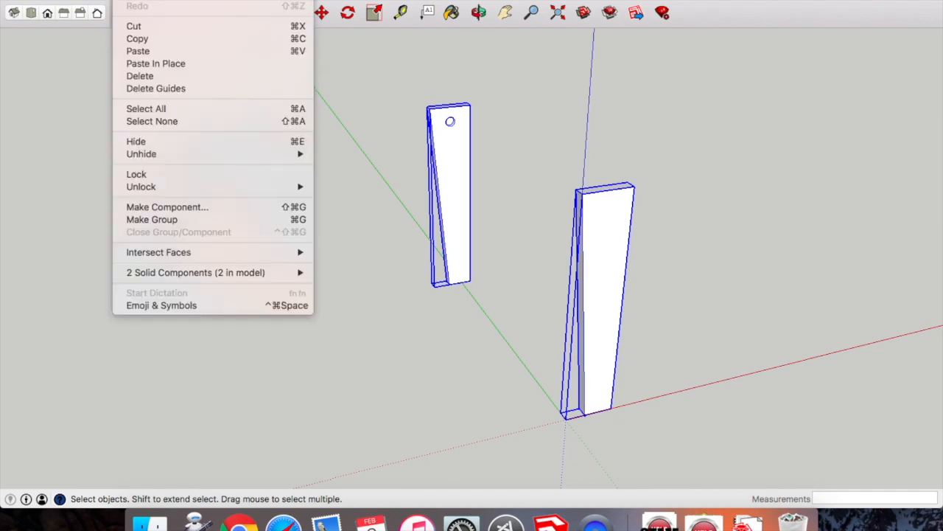
pyautogui.click(140, 51)
pyautogui.scroll(-6, 299, 265)
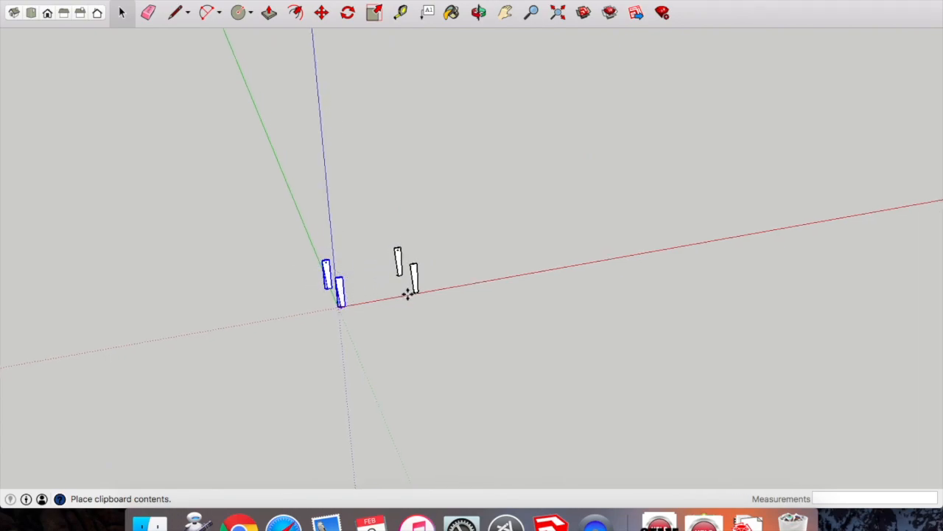
pyautogui.click(407, 293)
pyautogui.press('m')
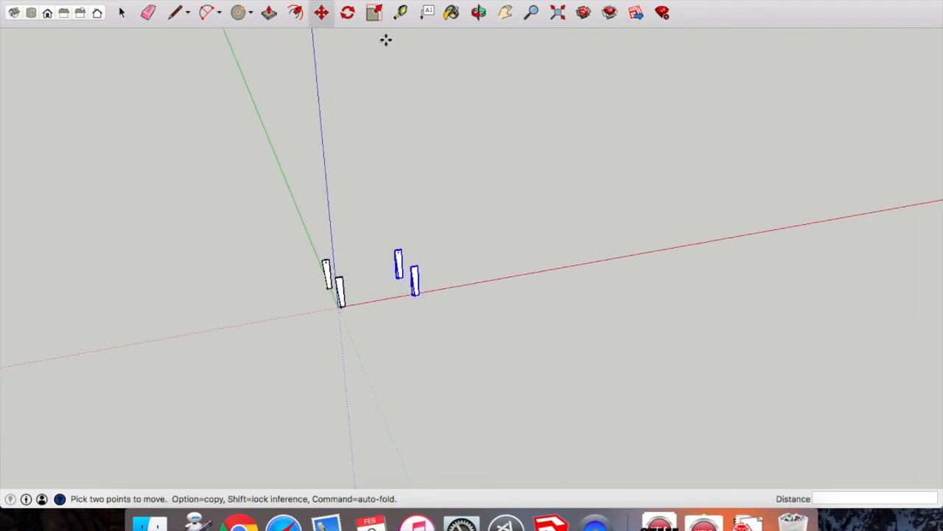
# - Combine the two duplicated legs of the second pair into one group
pyautogui.click(476, 22)
pyautogui.scroll(8, 404, 262)
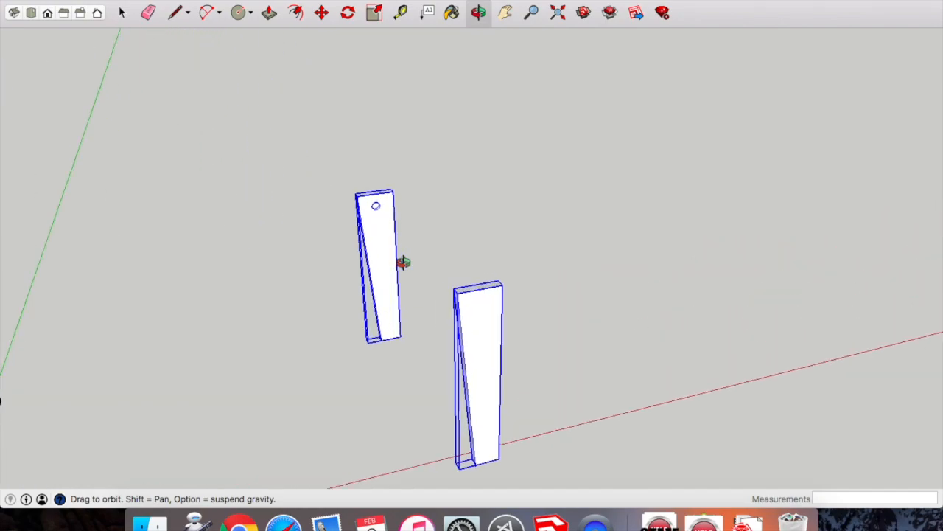
pyautogui.click(122, 12)
pyautogui.click(430, 132)
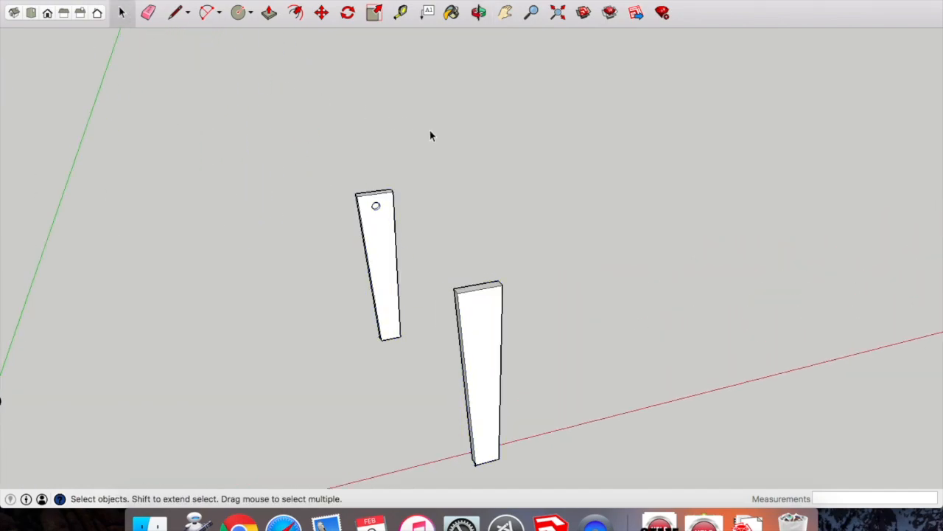
pyautogui.click(477, 12)
pyautogui.moveTo(396, 188); pyautogui.dragTo(398, 269)
pyautogui.click(123, 14)
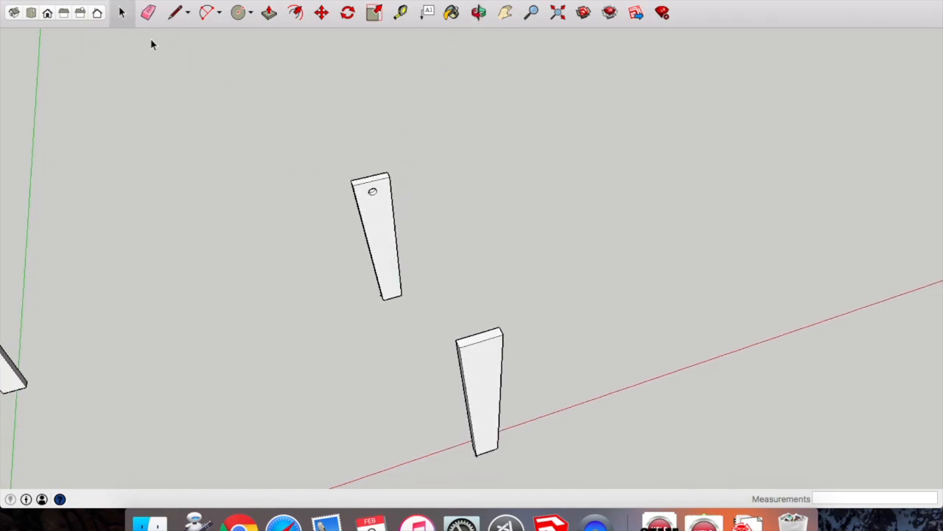
pyautogui.moveTo(333, 150); pyautogui.dragTo(569, 485)
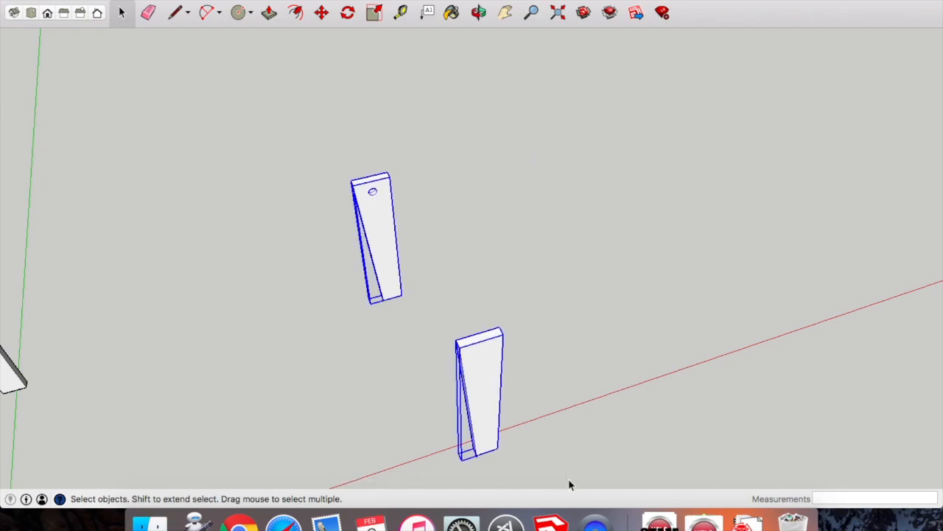
pyautogui.rightClick(483, 362)
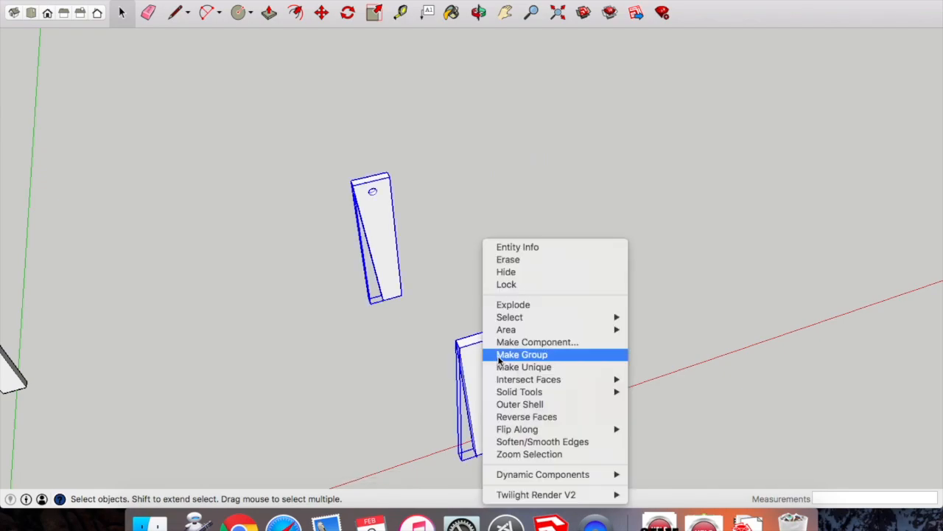
pyautogui.click(498, 360)
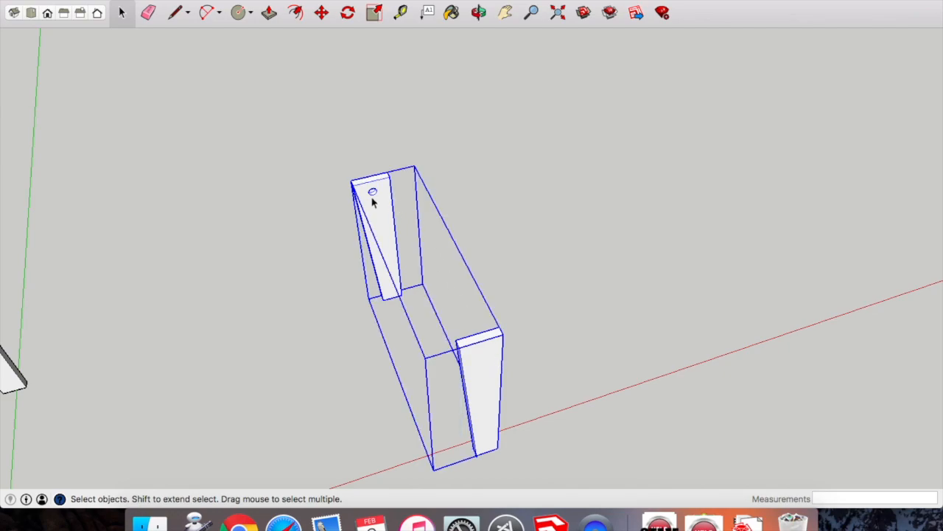
# - Rotate the grouped leg pair half a turn about its vertical axis
pyautogui.click(323, 12)
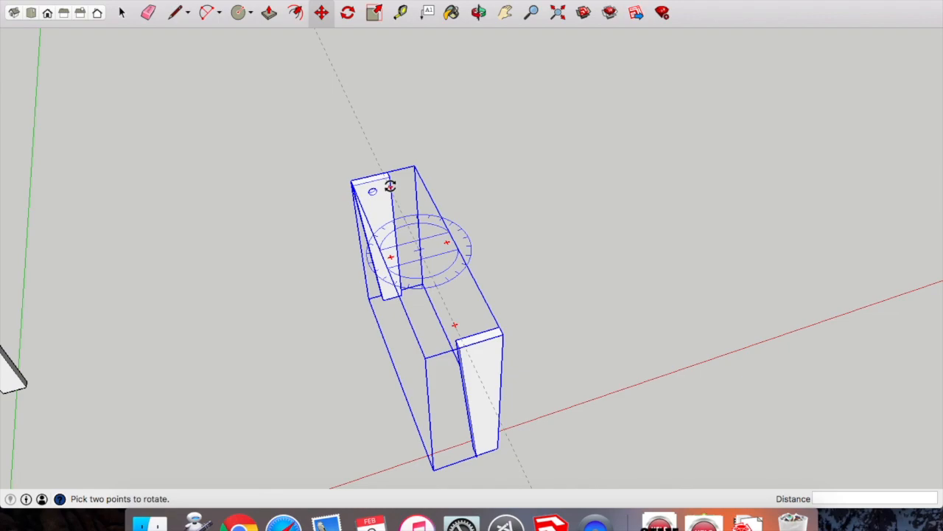
pyautogui.click(390, 186)
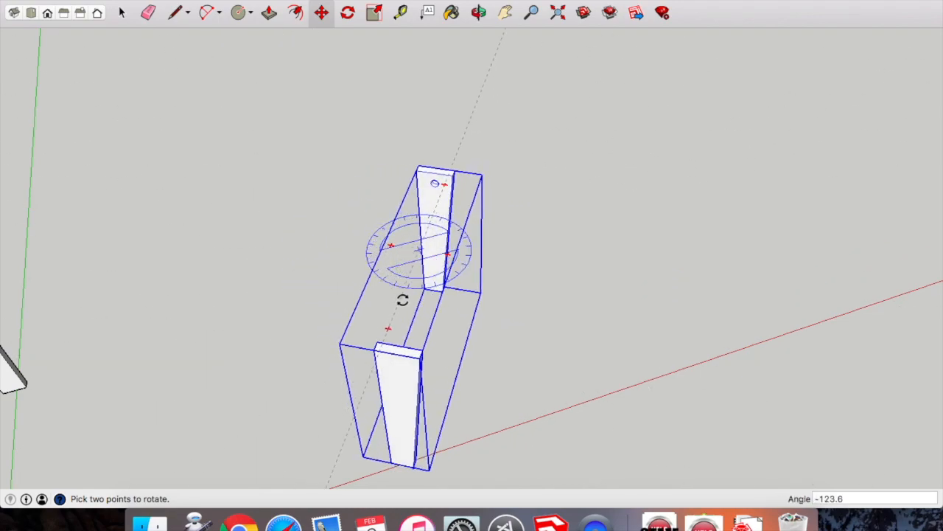
pyautogui.click(436, 282)
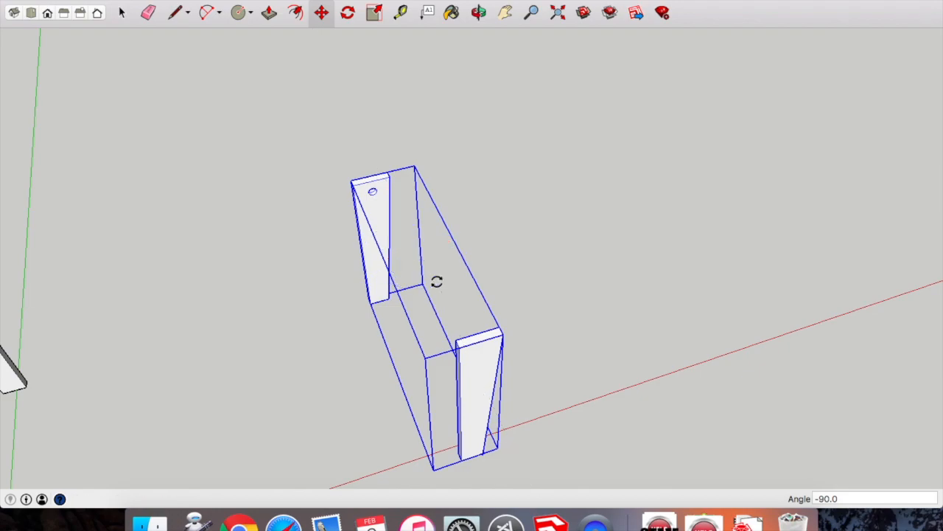
pyautogui.press('m')
# - Explode the rotated group back into two separate legs
pyautogui.scroll(-3, 490, 221)
pyautogui.click(479, 12)
pyautogui.moveTo(464, 308); pyautogui.dragTo(295, 239)
pyautogui.moveTo(467, 245); pyautogui.dragTo(508, 312)
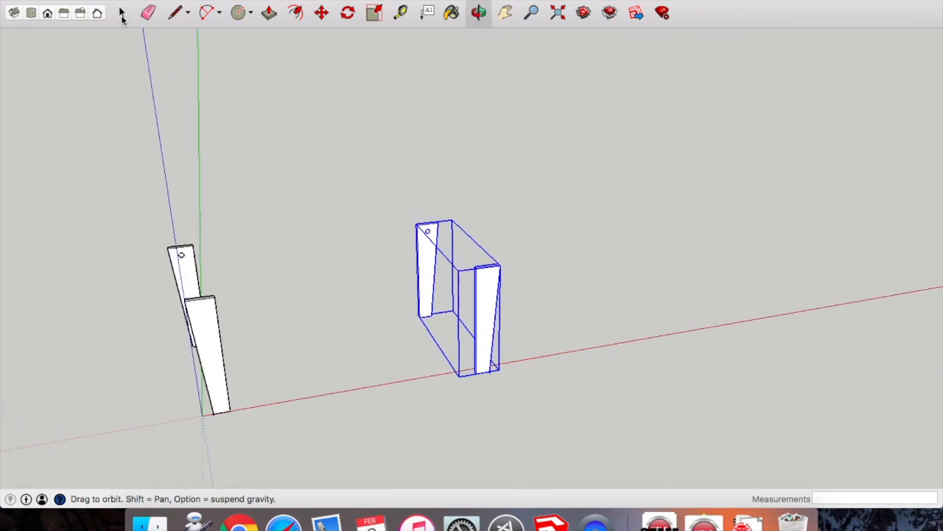
pyautogui.click(122, 15)
pyautogui.click(453, 246)
pyautogui.click(491, 287)
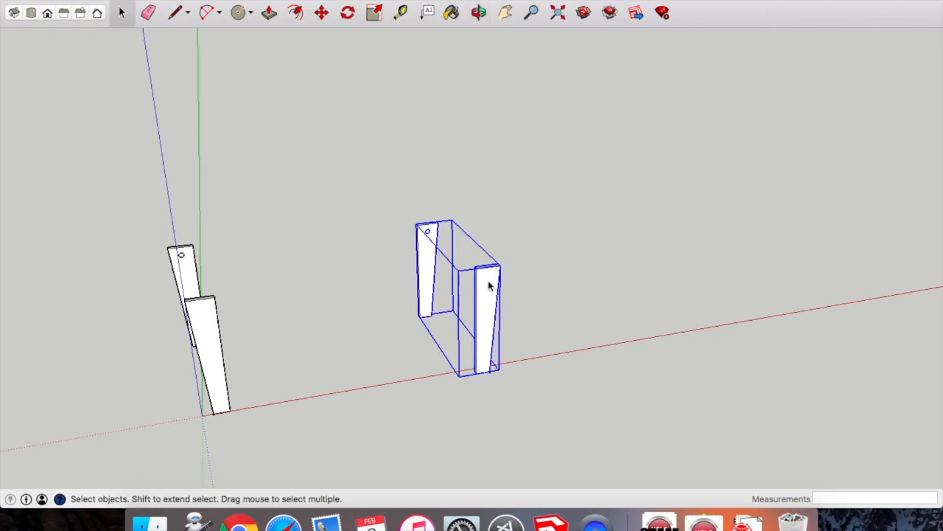
pyautogui.rightClick(490, 287)
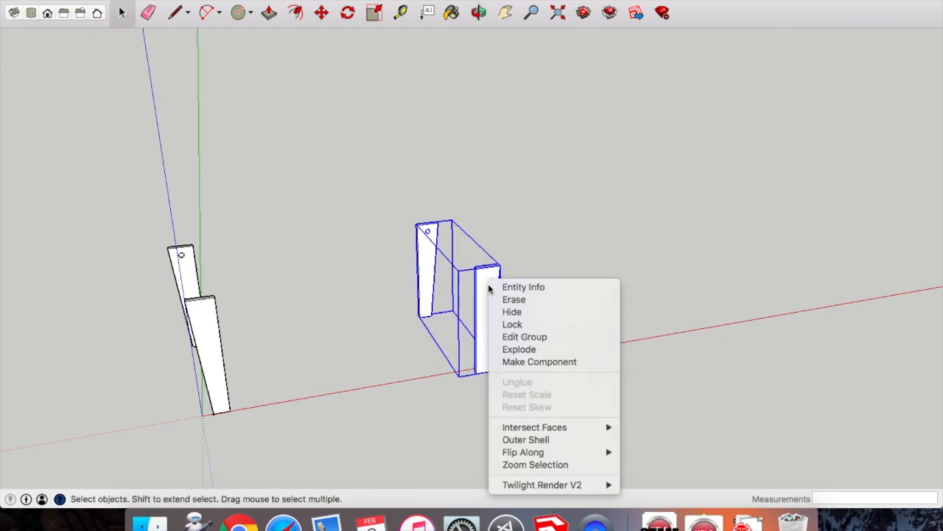
pyautogui.click(521, 350)
pyautogui.click(521, 343)
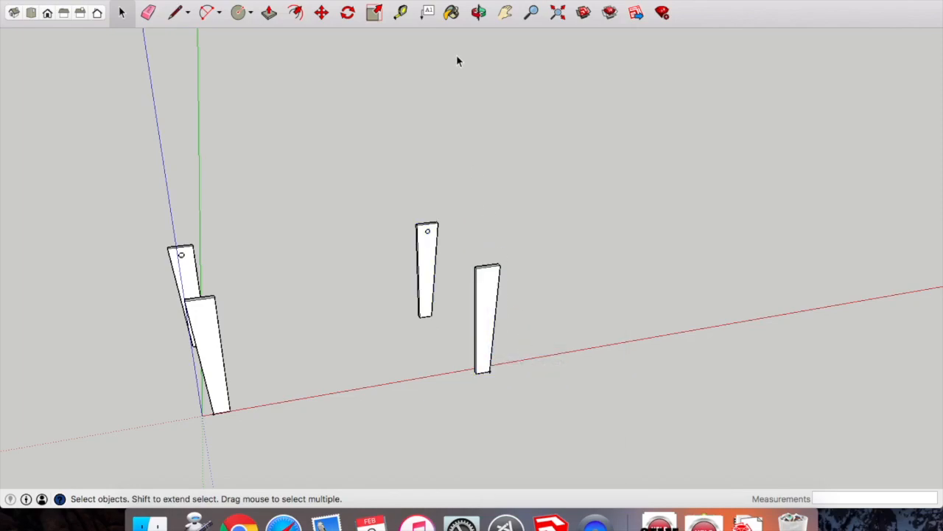
# - Move both rotated legs together about 1030 mm farther out along the red axis
pyautogui.click(478, 13)
pyautogui.moveTo(442, 221); pyautogui.dragTo(362, 248)
pyautogui.click(122, 12)
pyautogui.moveTo(417, 161); pyautogui.dragTo(501, 410)
pyautogui.press('m')
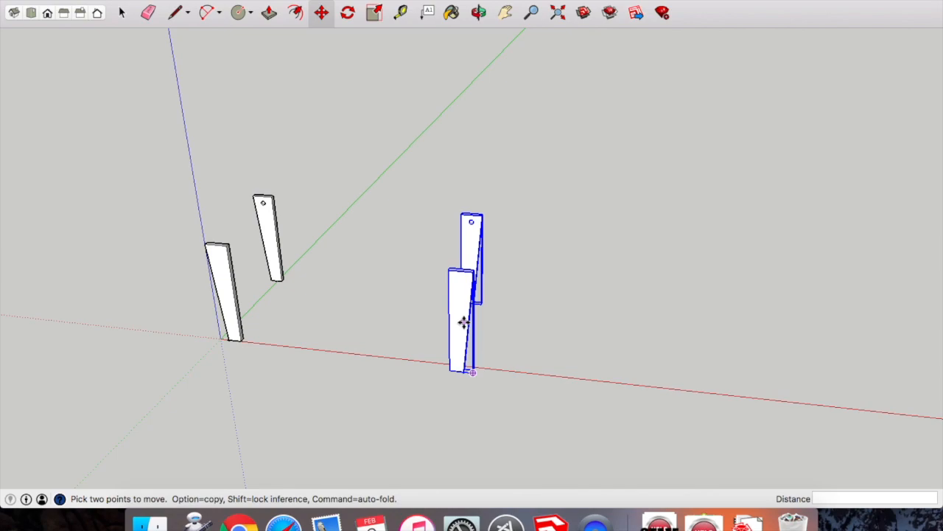
pyautogui.click(463, 322)
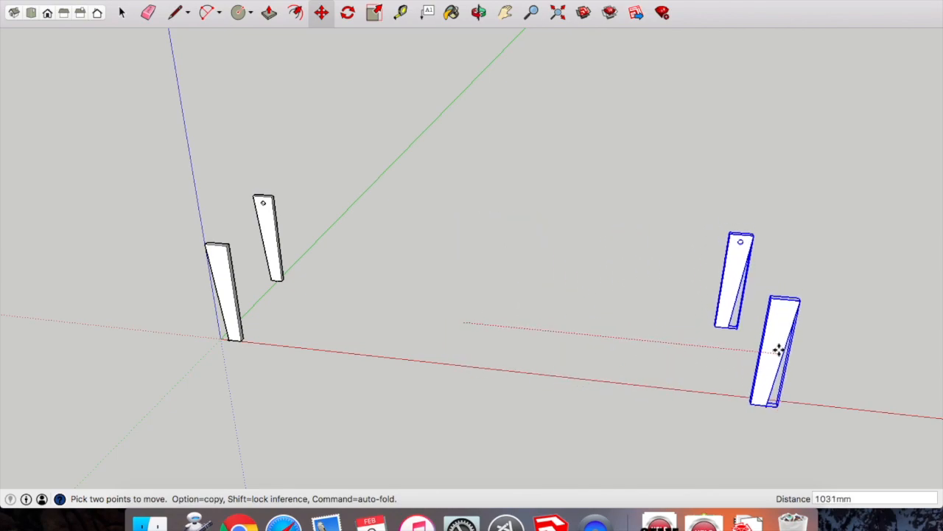
pyautogui.click(783, 354)
# - Draw a 350 by 19 mm rectangle on the ground beside the first leg, with its long side parallel to the red axis
pyautogui.click(478, 12)
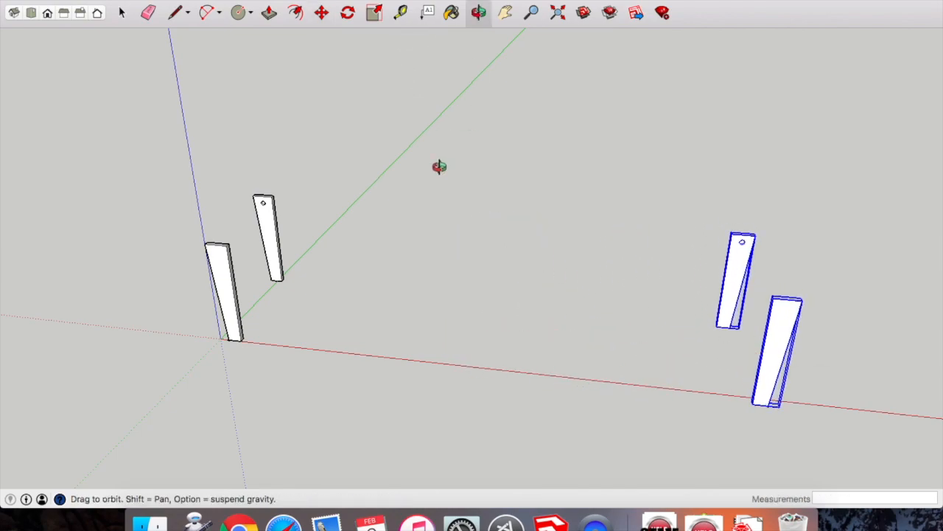
pyautogui.moveTo(439, 167); pyautogui.dragTo(269, 185)
pyautogui.scroll(5, 276, 253)
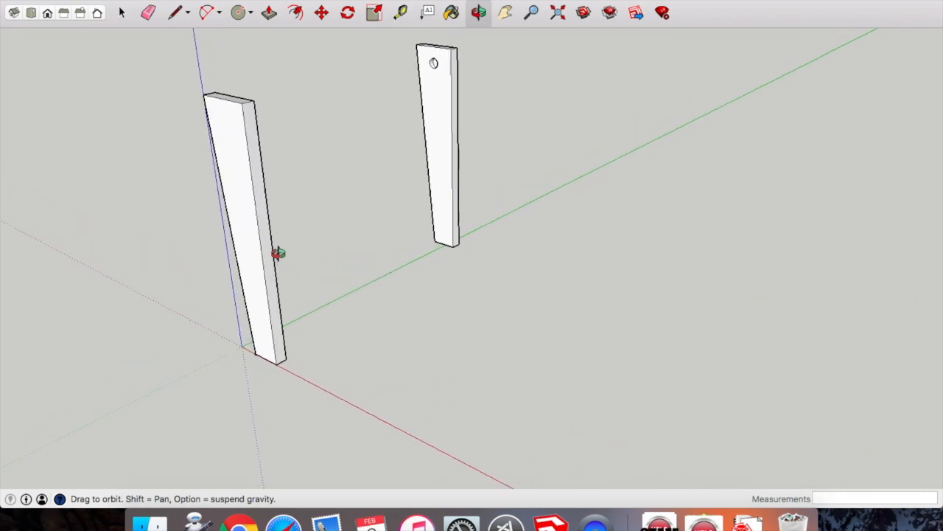
pyautogui.scroll(2, 277, 252)
pyautogui.scroll(3, 278, 253)
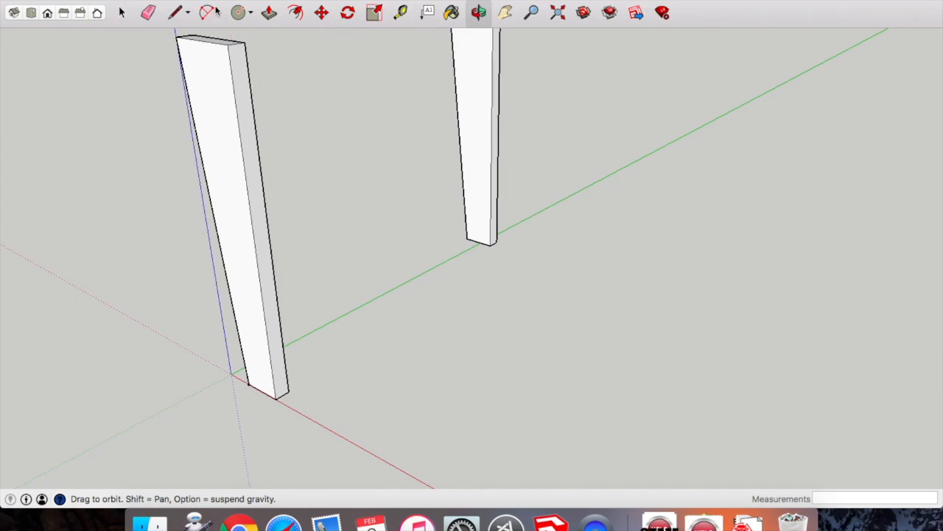
pyautogui.click(251, 13)
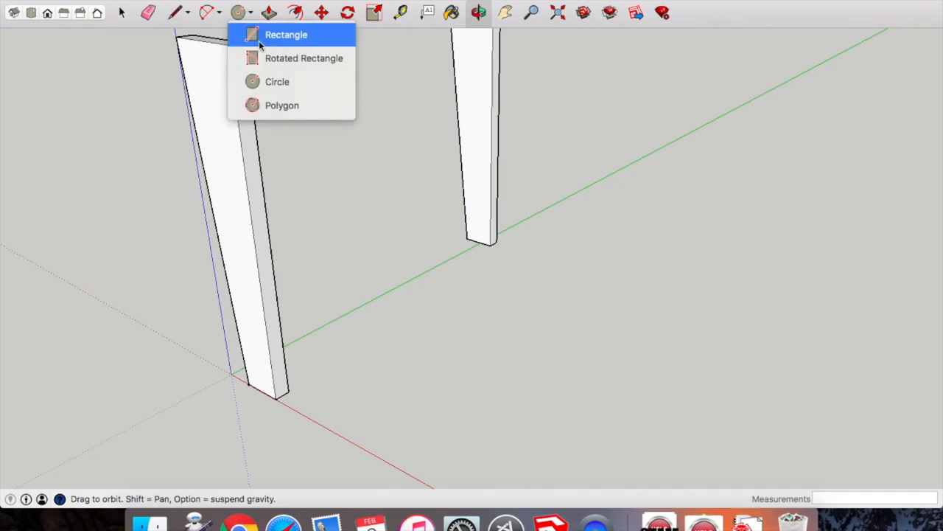
pyautogui.click(260, 37)
pyautogui.scroll(-2, 410, 81)
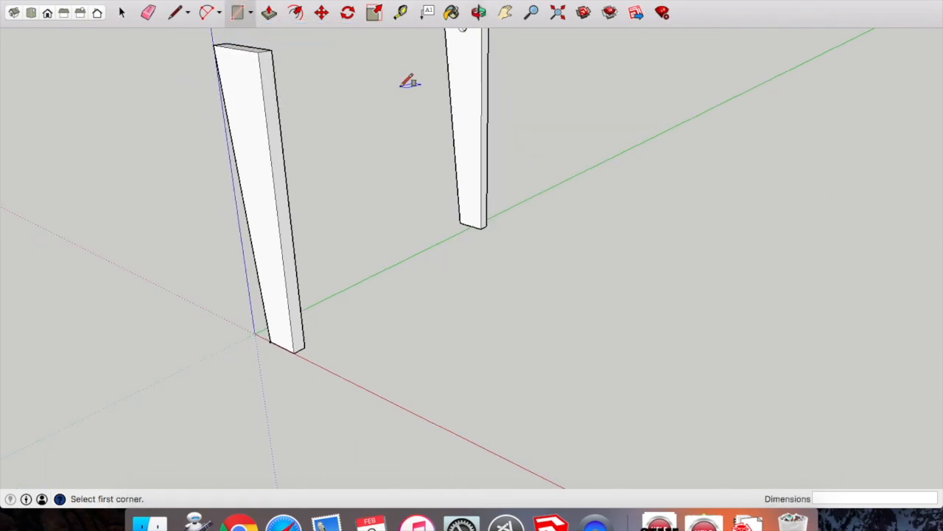
pyautogui.click(387, 361)
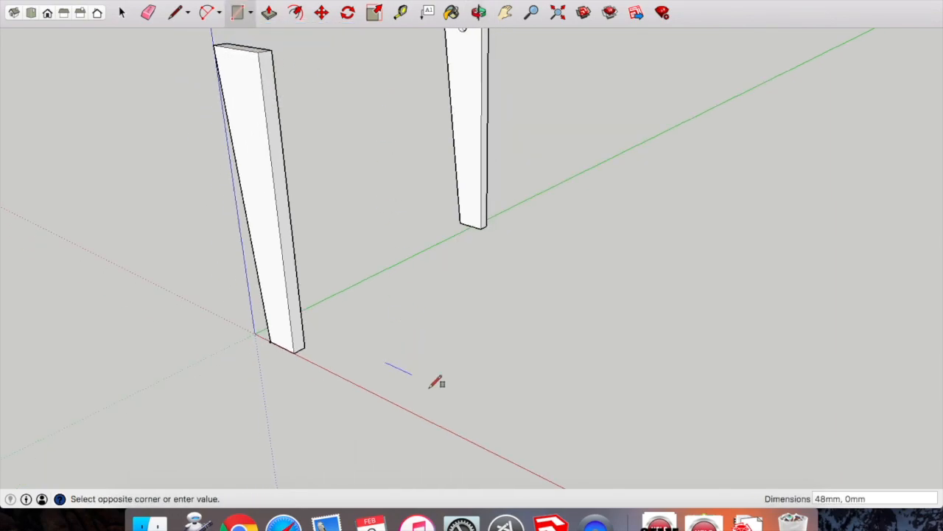
pyautogui.click(606, 457)
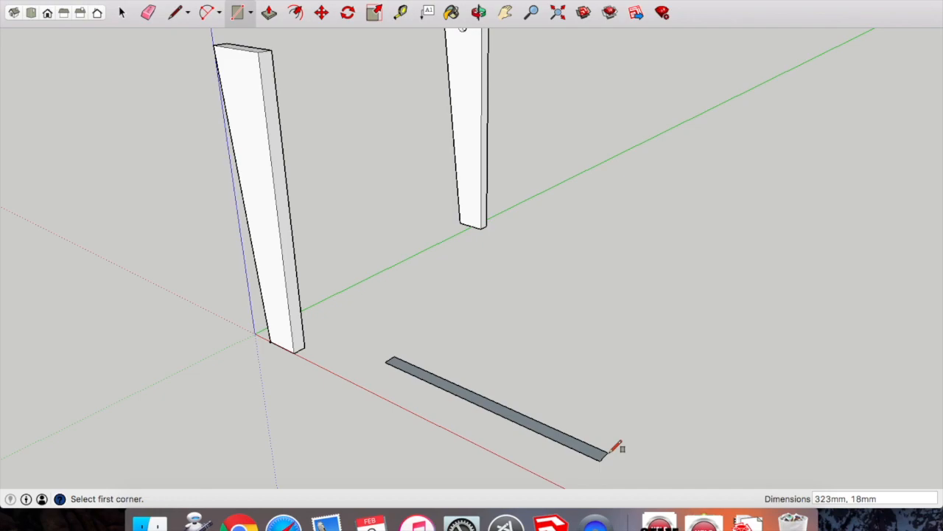
pyautogui.write('350,19')
pyautogui.press('Return')
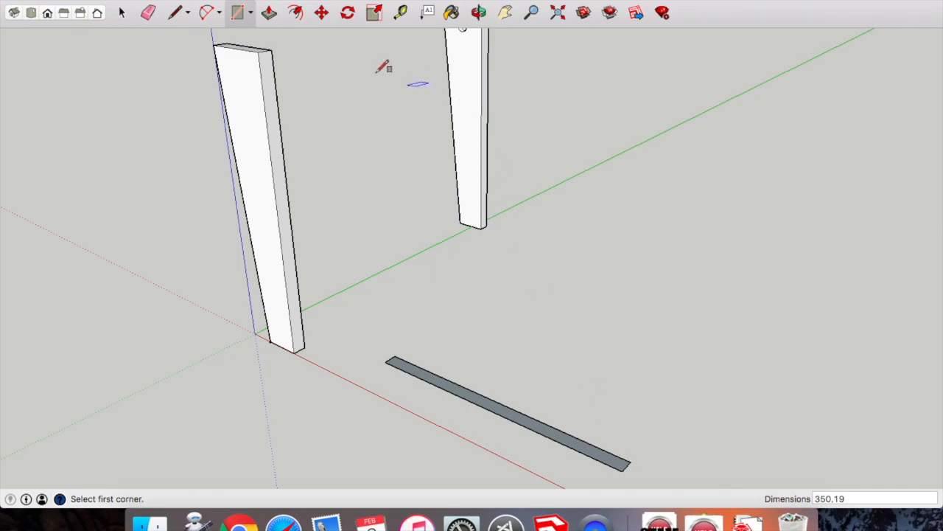
# - Push/Pull the rectangle upward 70 mm into a board
pyautogui.click(269, 13)
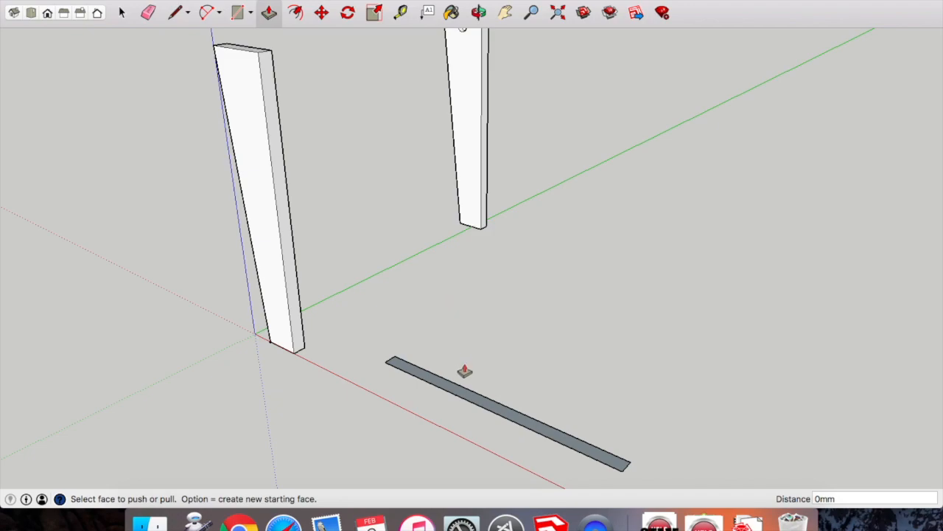
pyautogui.click(477, 406)
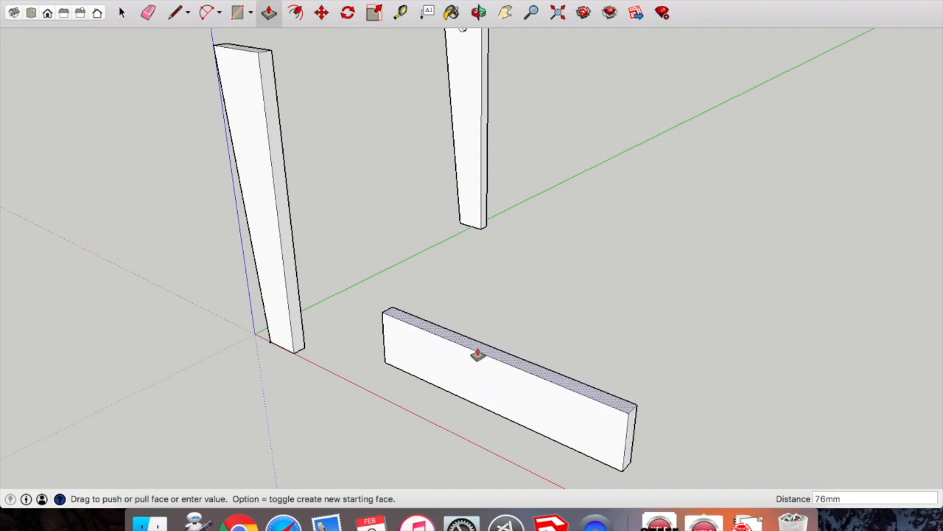
pyautogui.click(477, 355)
pyautogui.write('70')
pyautogui.press('Return')
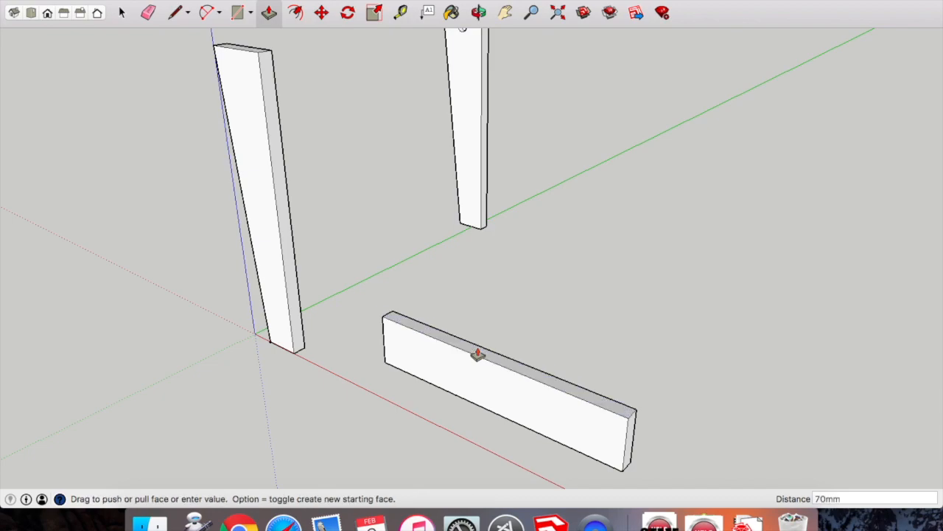
# - Turn the whole board into a component named Side
pyautogui.scroll(-2, 489, 312)
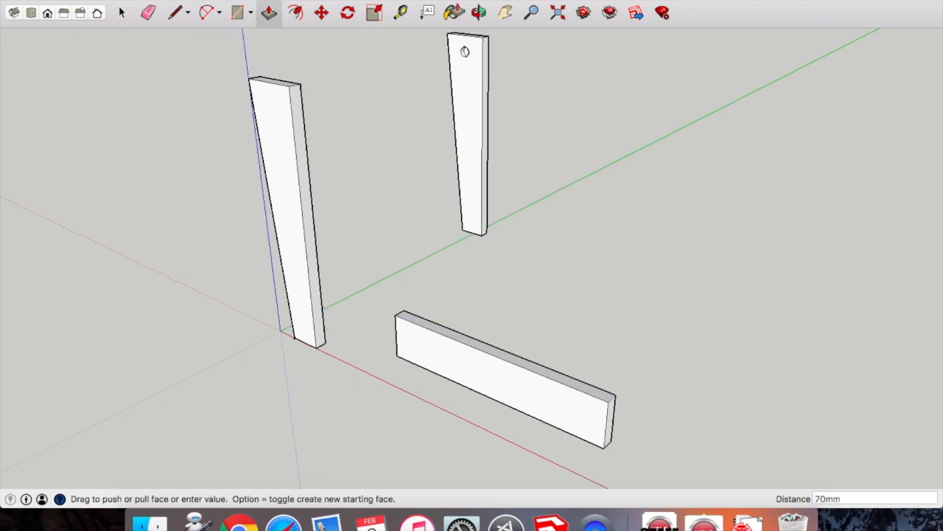
pyautogui.click(478, 12)
pyautogui.moveTo(431, 184); pyautogui.dragTo(513, 441)
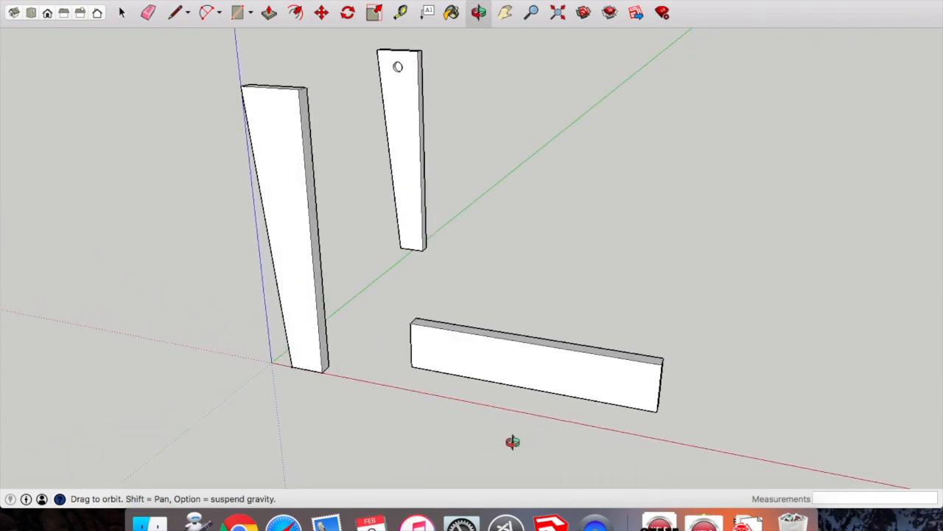
pyautogui.click(123, 13)
pyautogui.moveTo(387, 291); pyautogui.dragTo(708, 446)
pyautogui.rightClick(616, 378)
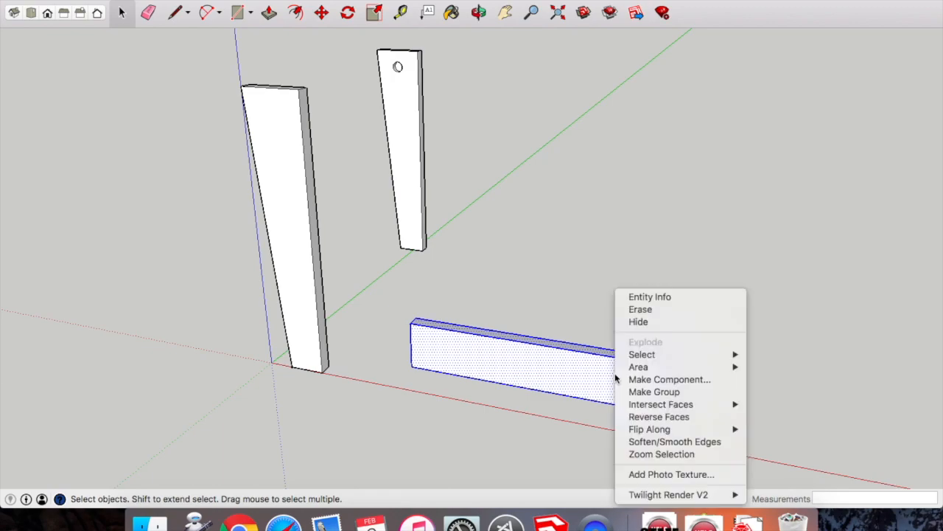
pyautogui.click(633, 380)
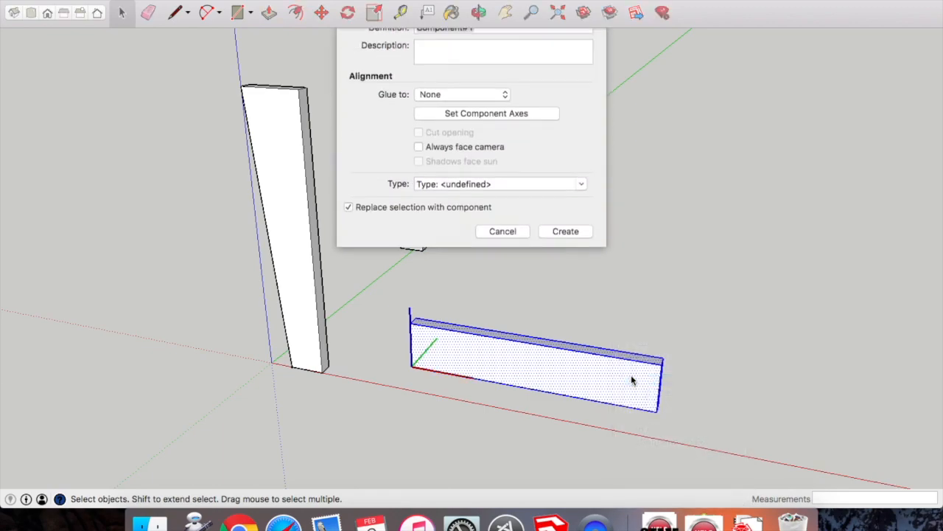
pyautogui.write('Sid')
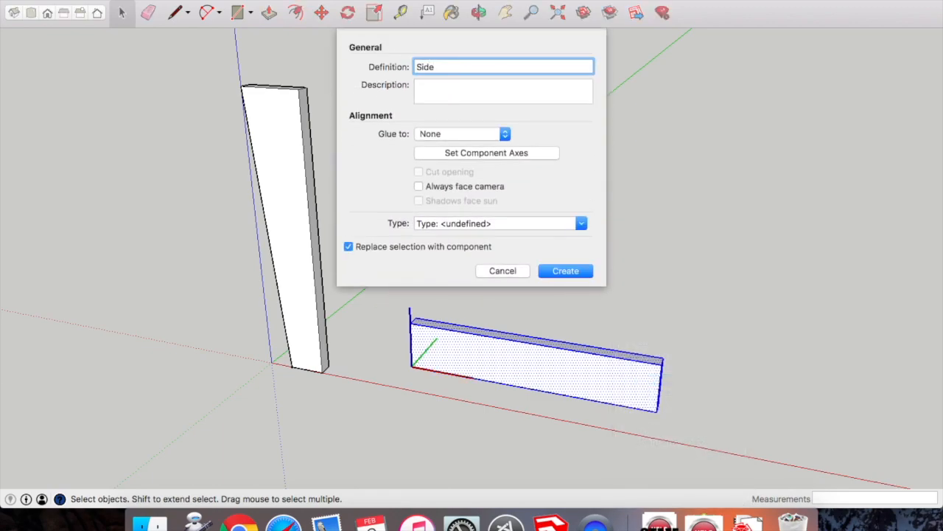
pyautogui.write('e')
pyautogui.press('Return')
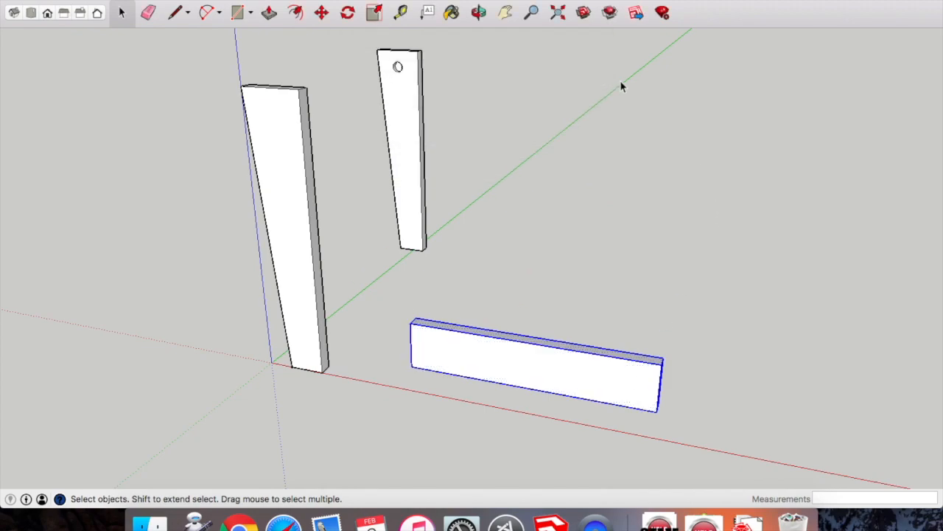
# - Draw a 19 by 250 mm rectangle on the ground between the first two legs, its long side parallel to the green axis
pyautogui.click(479, 12)
pyautogui.moveTo(573, 143); pyautogui.dragTo(362, 238)
pyautogui.moveTo(516, 270); pyautogui.dragTo(461, 267)
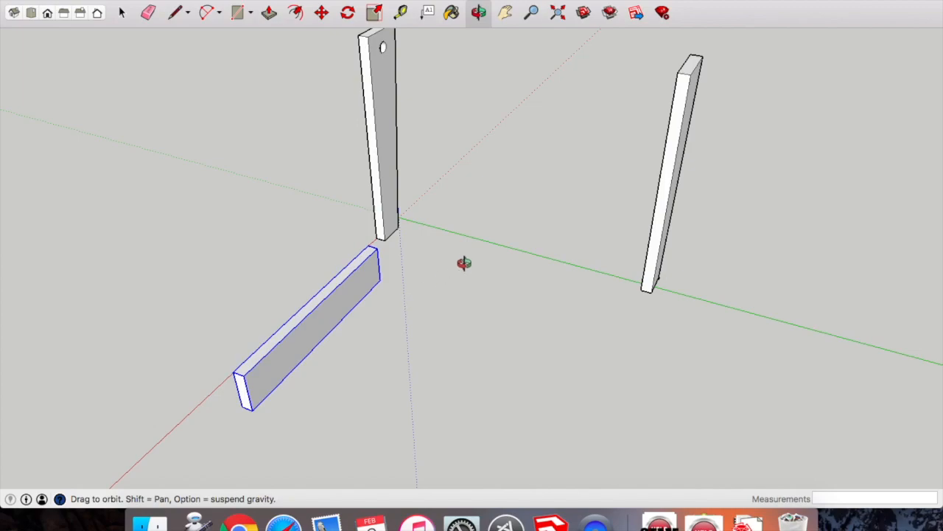
pyautogui.scroll(3, 474, 234)
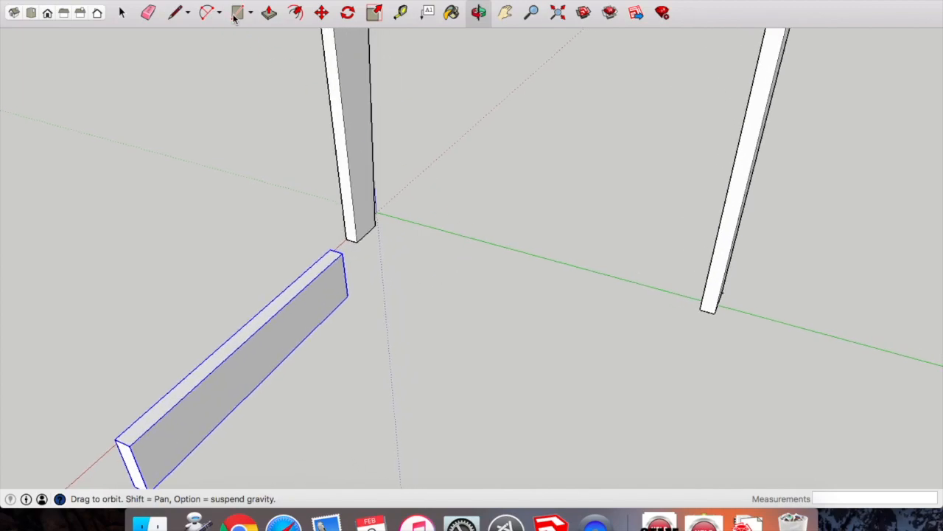
pyautogui.click(236, 12)
pyautogui.click(416, 238)
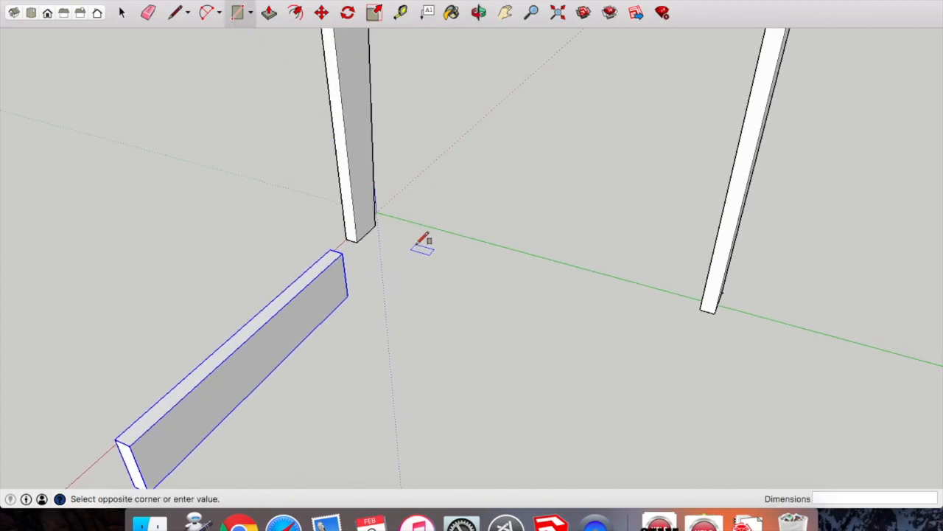
pyautogui.click(645, 288)
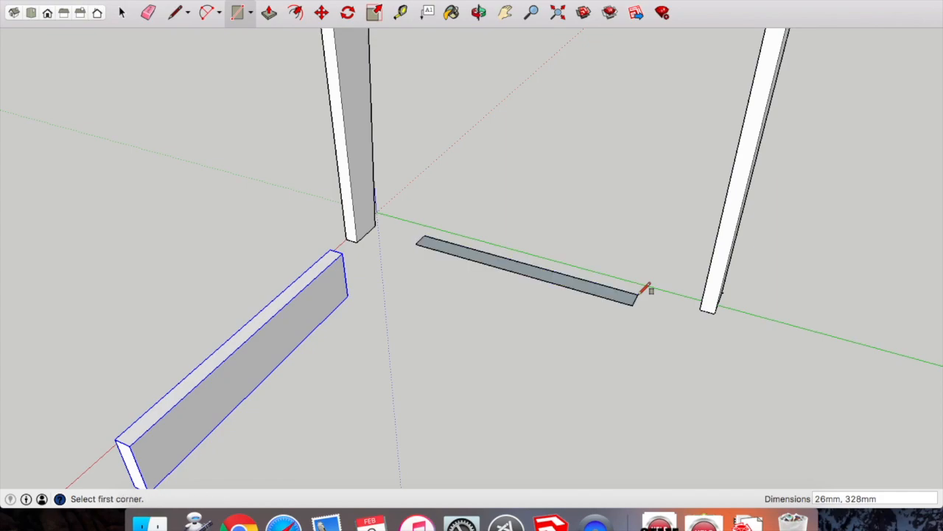
pyautogui.write('19,250')
pyautogui.press('Return')
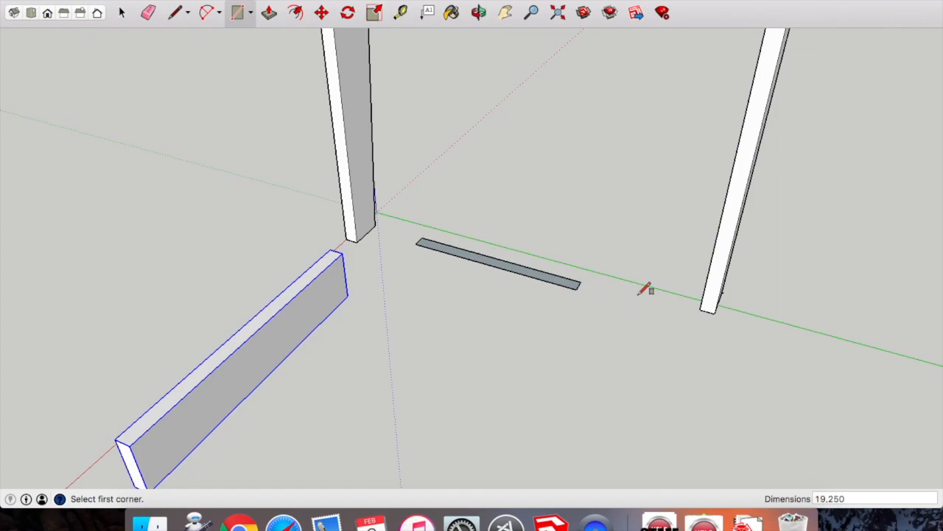
# - Push/Pull the new rectangle upward 70 mm into a board
pyautogui.click(269, 13)
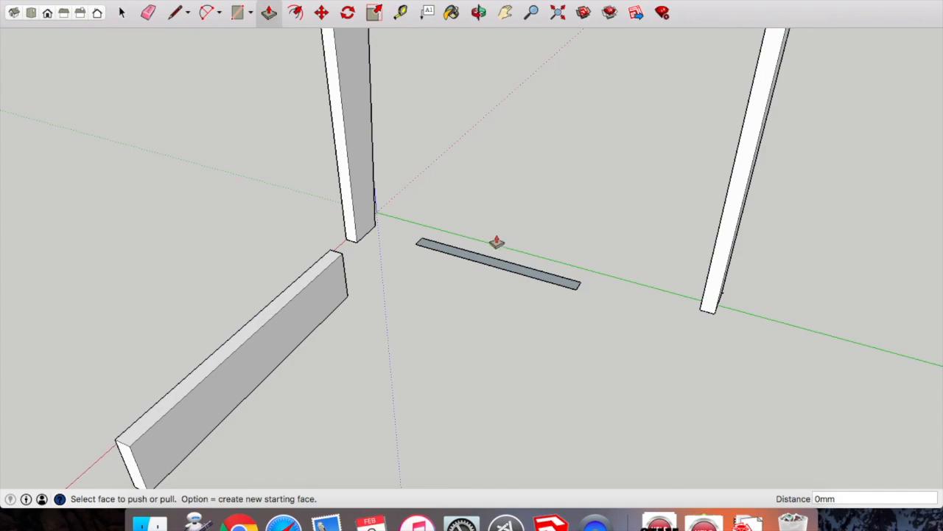
pyautogui.click(507, 270)
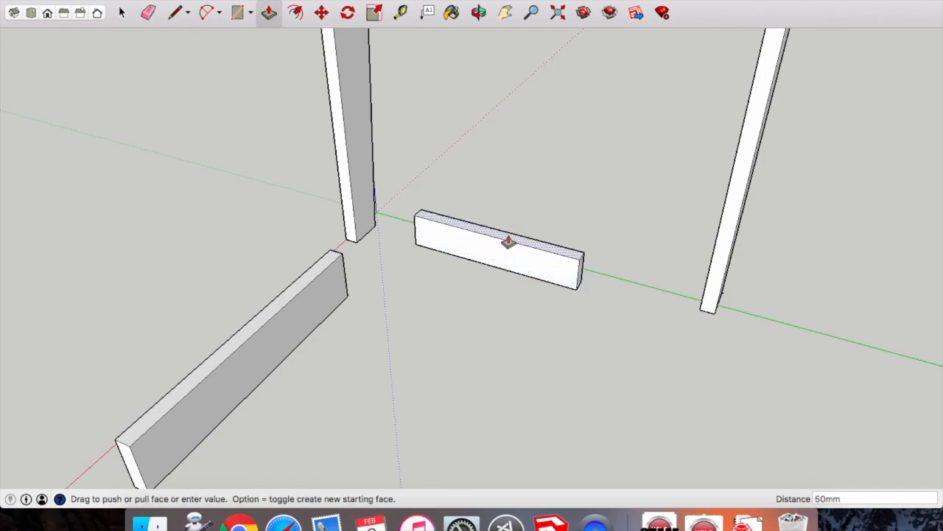
pyautogui.click(509, 228)
pyautogui.write('7')
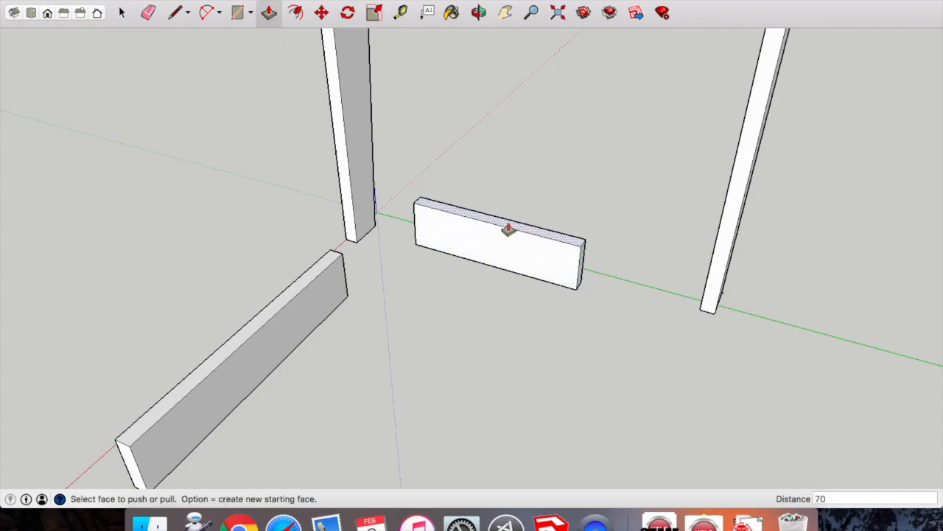
pyautogui.write('0')
pyautogui.press('Return')
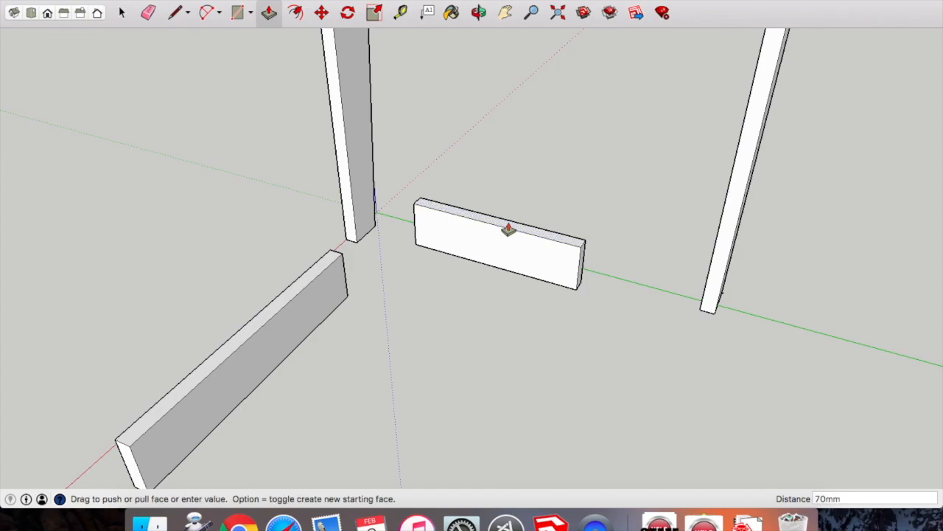
# - Turn the whole 250 mm board into a component named End and deselect it
pyautogui.click(122, 14)
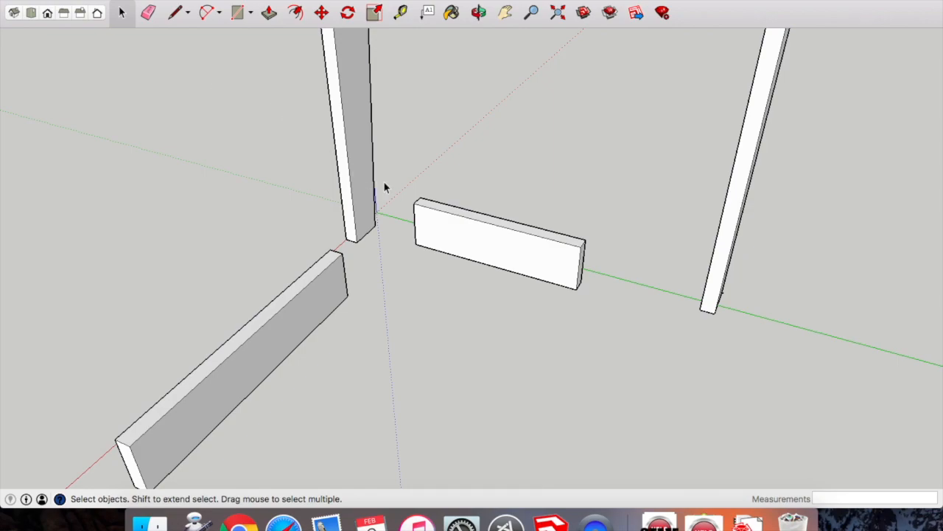
pyautogui.moveTo(397, 183)
pyautogui.mouseDown()
pyautogui.moveTo(587, 337)
pyautogui.moveTo(614, 313)
pyautogui.mouseUp()
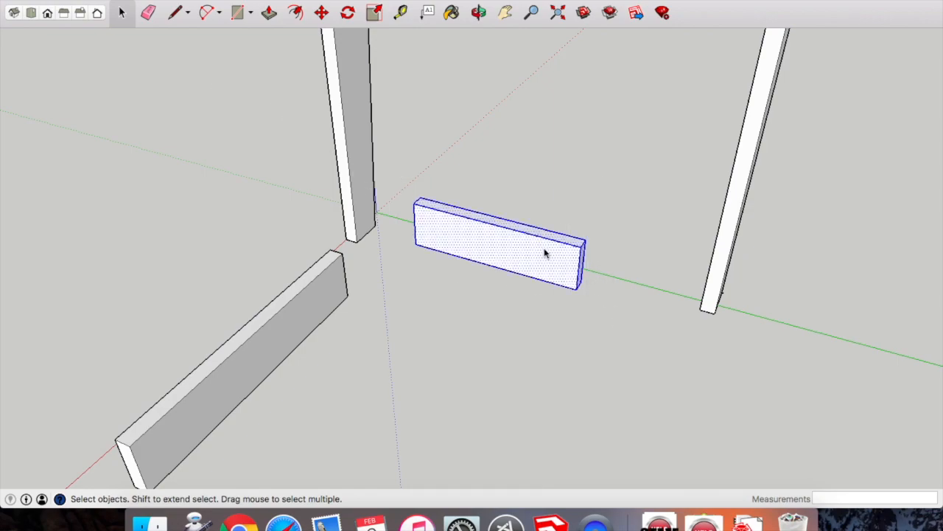
pyautogui.rightClick(545, 254)
pyautogui.click(589, 337)
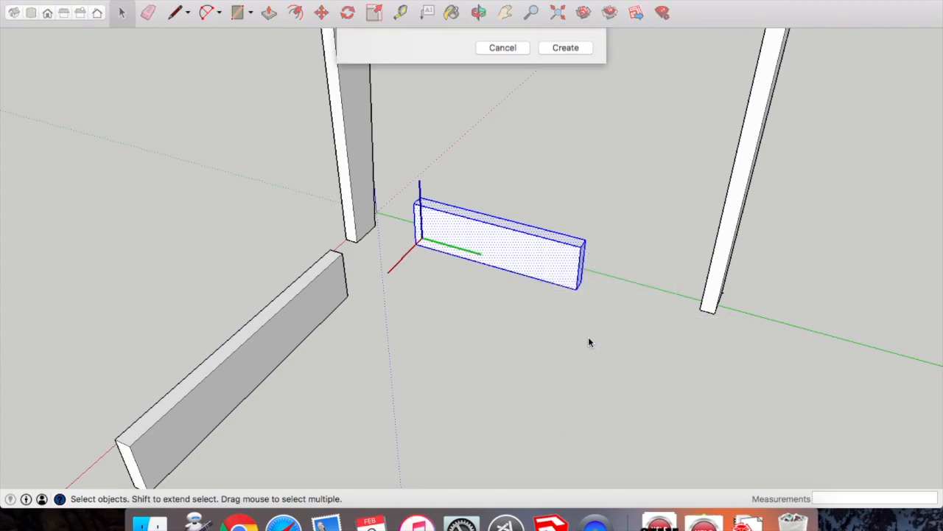
pyautogui.write('E')
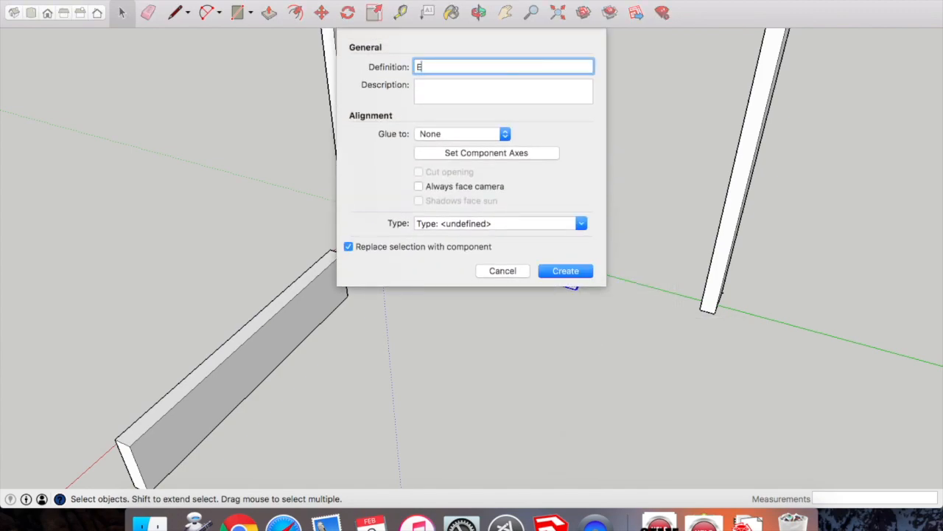
pyautogui.write('nd')
pyautogui.press('Return')
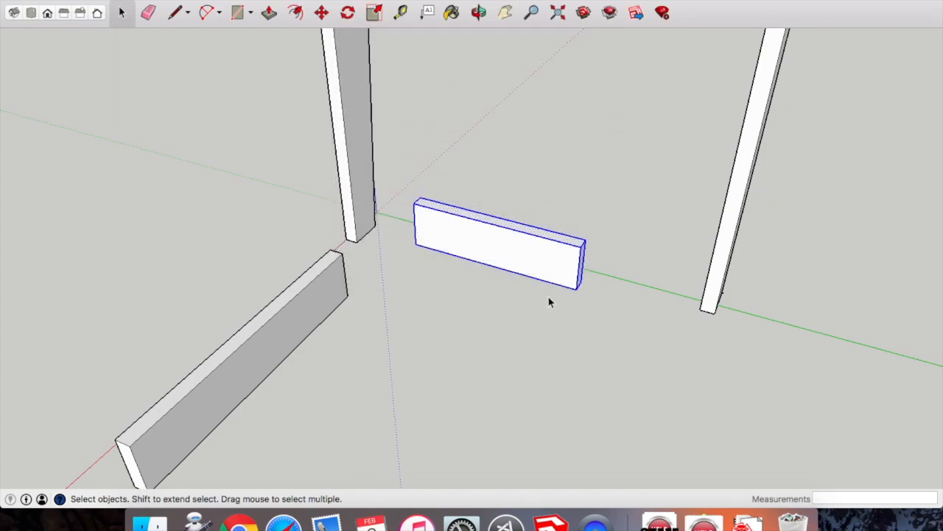
pyautogui.scroll(-3, 548, 303)
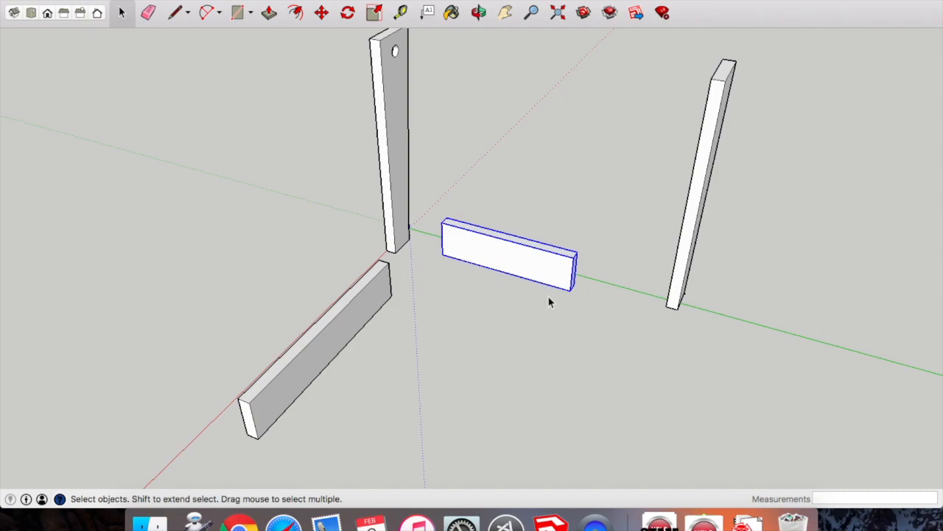
pyautogui.click(493, 157)
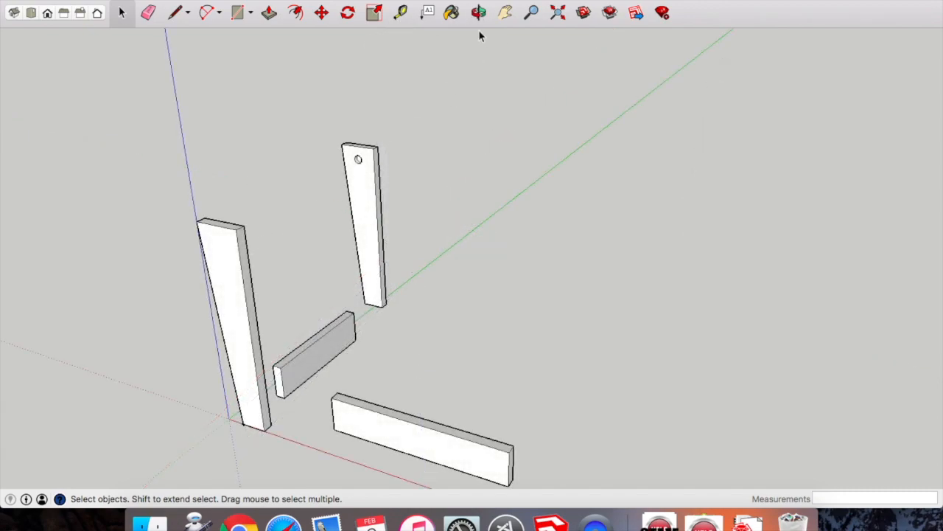
# - Inside the first leg's component, place a guide point 60 mm down the long front edge from its top corner
pyautogui.click(479, 12)
pyautogui.moveTo(342, 220); pyautogui.dragTo(297, 140)
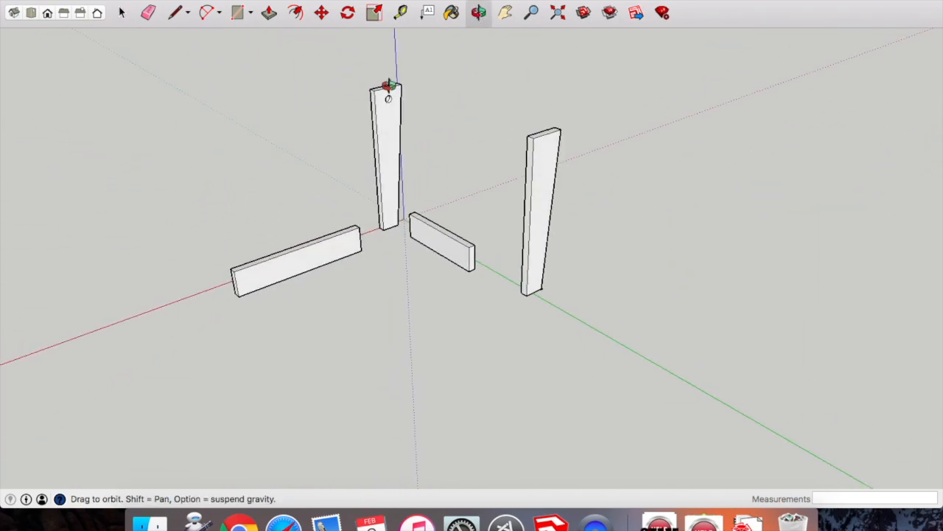
pyautogui.scroll(6, 389, 87)
pyautogui.scroll(2, 379, 154)
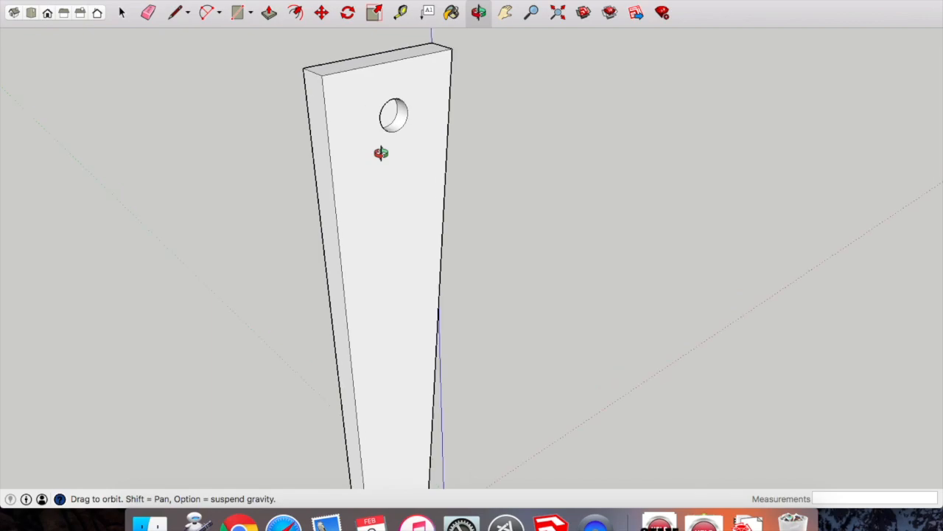
pyautogui.click(123, 13)
pyautogui.click(362, 138)
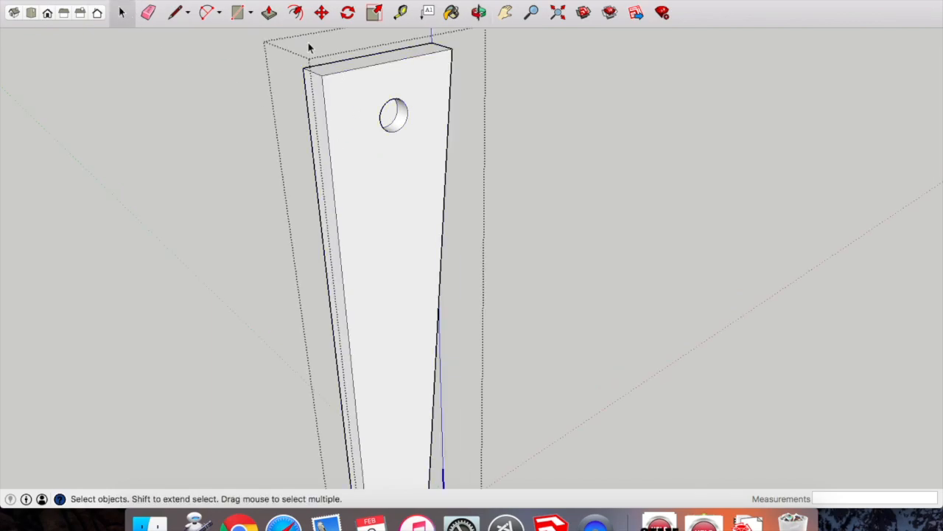
pyautogui.click(402, 12)
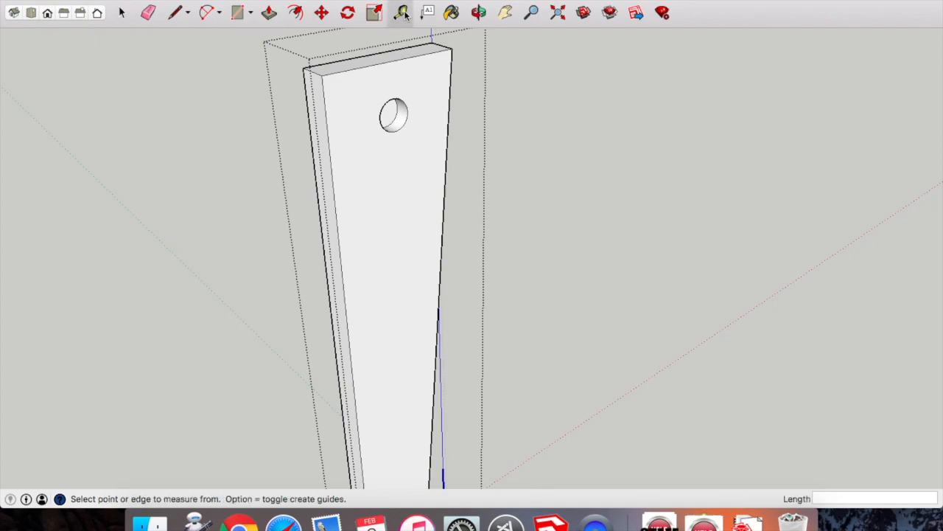
pyautogui.click(322, 74)
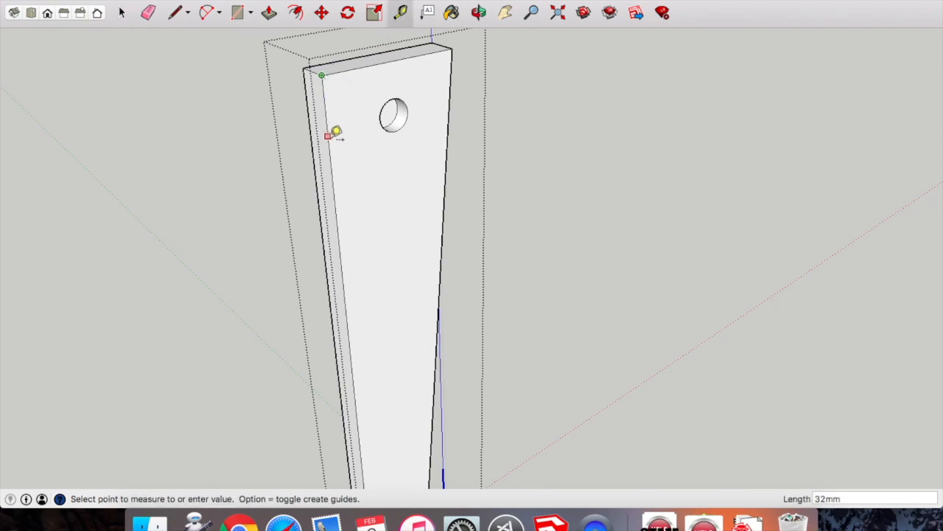
pyautogui.click(332, 166)
pyautogui.write('60')
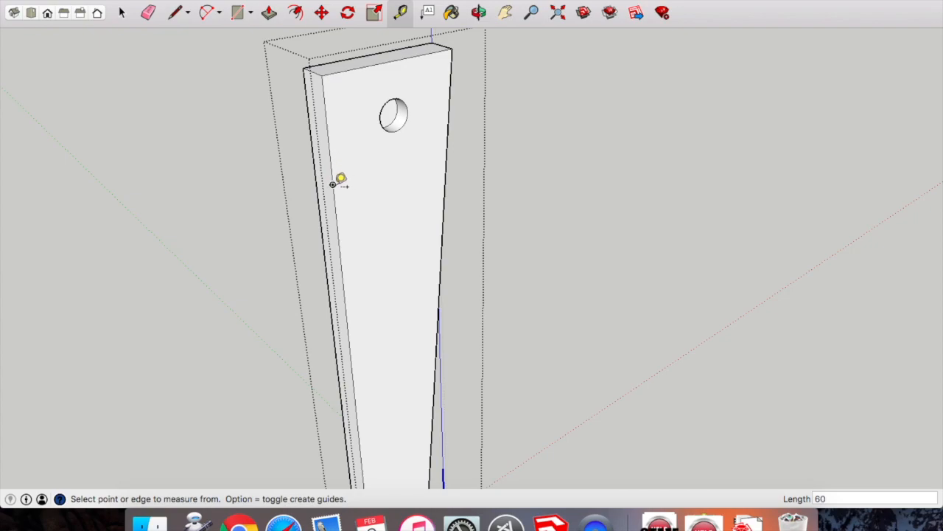
pyautogui.click(122, 12)
pyautogui.click(225, 167)
# - Examine the other legs from several sides for the guide point on each leg's edge
pyautogui.click(478, 13)
pyautogui.moveTo(307, 207)
pyautogui.mouseDown()
pyautogui.moveTo(379, 204)
pyautogui.moveTo(389, 217)
pyautogui.moveTo(538, 240)
pyautogui.moveTo(625, 242)
pyautogui.moveTo(662, 202)
pyautogui.moveTo(830, 138)
pyautogui.mouseUp()
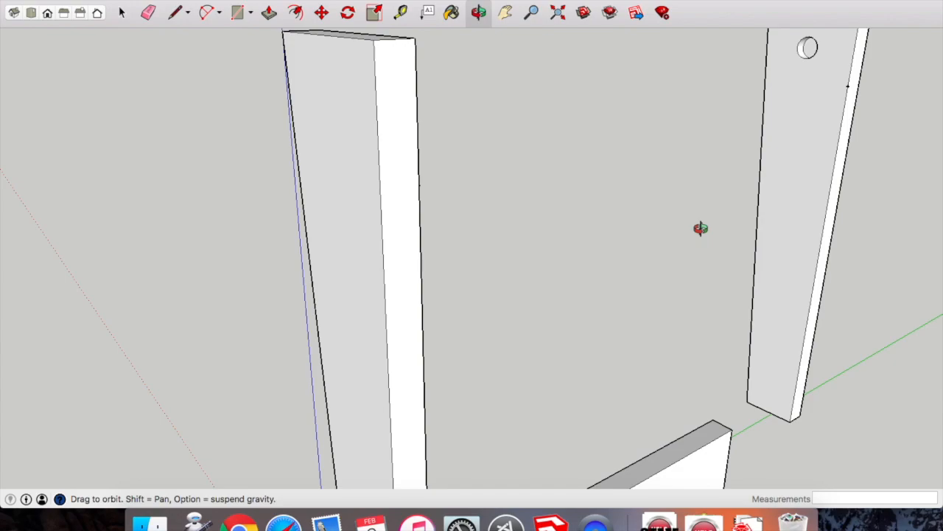
pyautogui.scroll(-1, 701, 227)
pyautogui.scroll(-4, 761, 168)
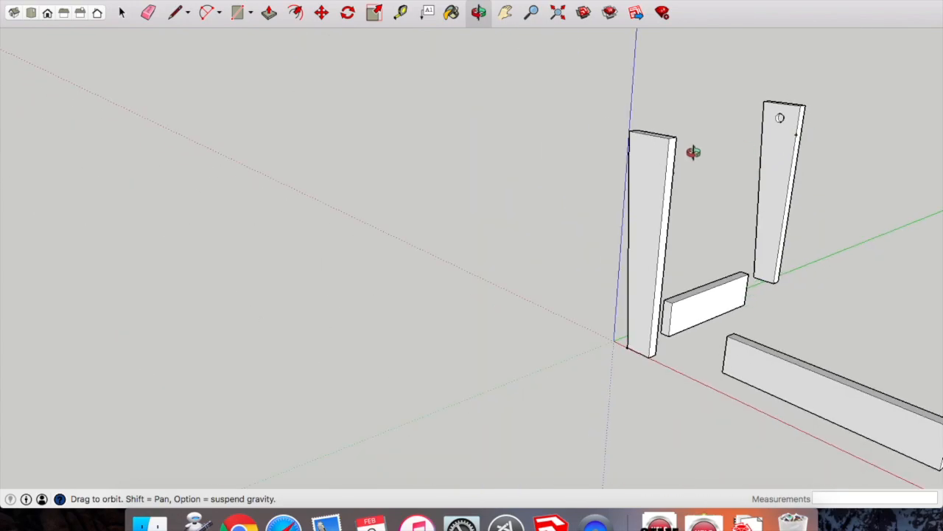
pyautogui.scroll(-5, 692, 152)
pyautogui.moveTo(689, 152); pyautogui.dragTo(750, 106)
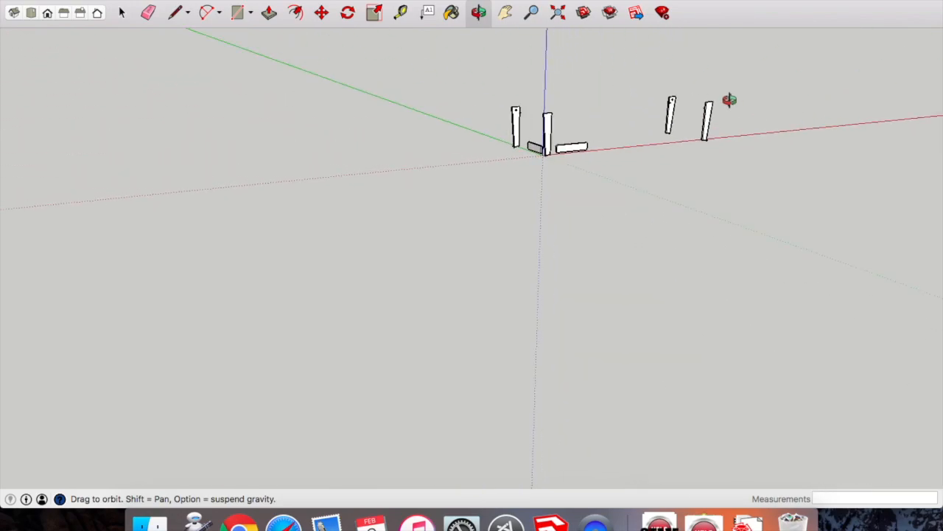
pyautogui.scroll(6, 678, 99)
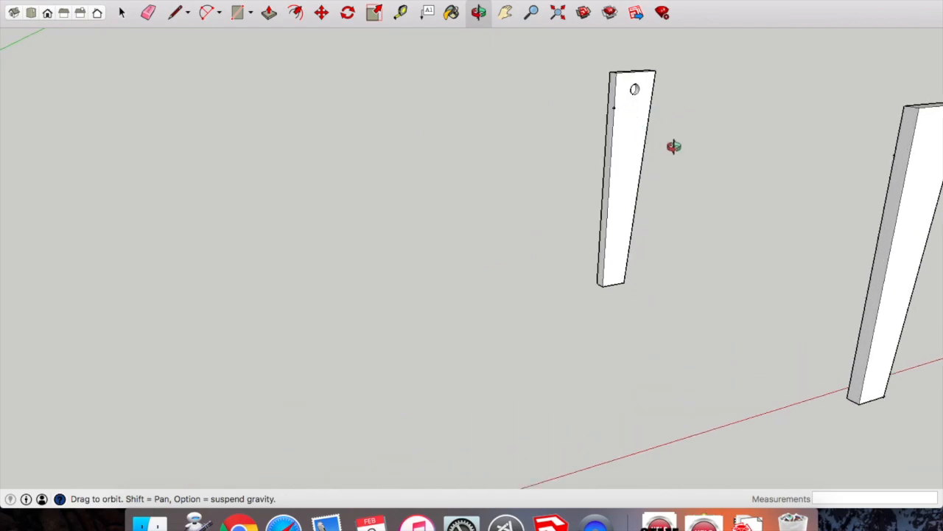
pyautogui.moveTo(824, 201); pyautogui.dragTo(629, 240)
pyautogui.scroll(-6, 673, 230)
pyautogui.scroll(5, 580, 225)
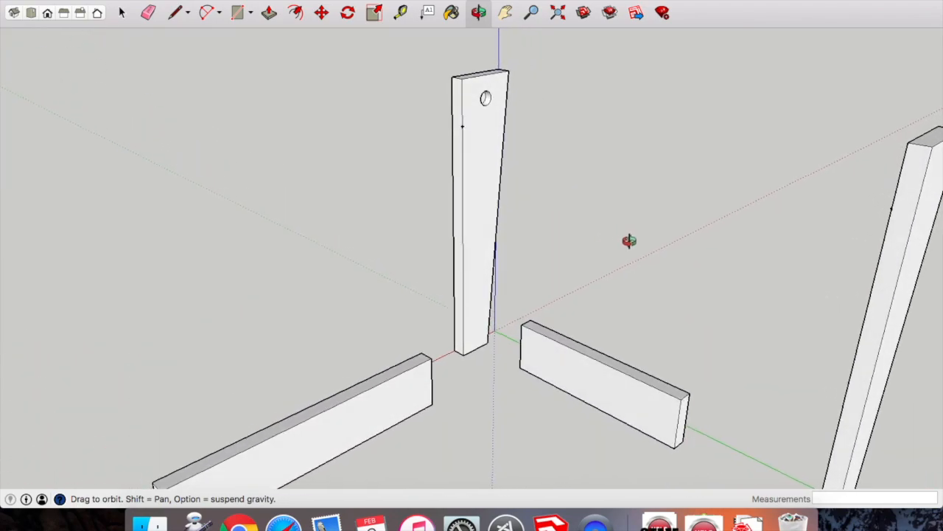
pyautogui.scroll(2, 538, 216)
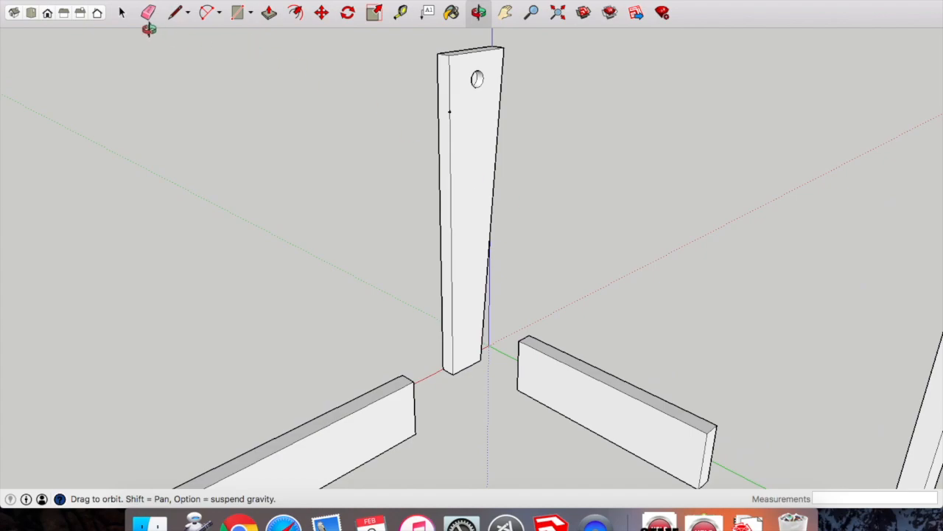
# - Move the End board by its upper inner corner onto the guide point on the first leg's edge
pyautogui.click(122, 15)
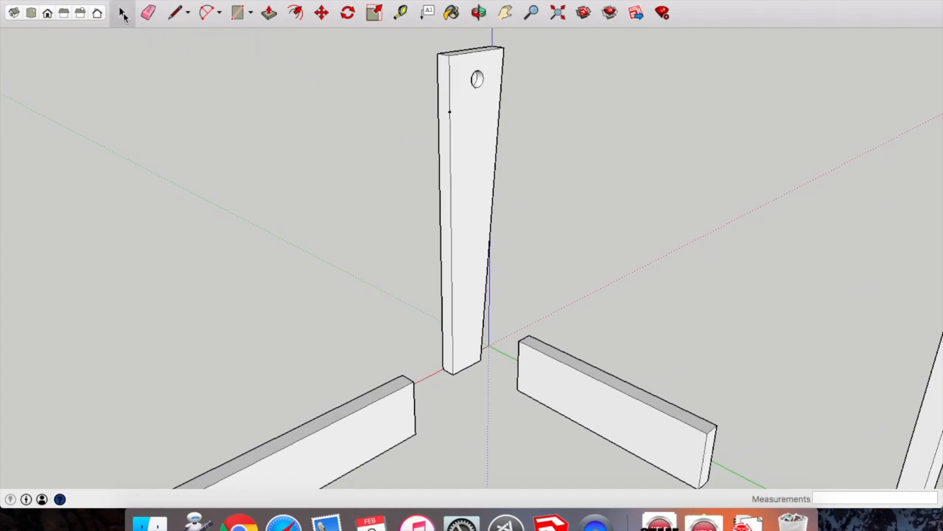
pyautogui.click(321, 14)
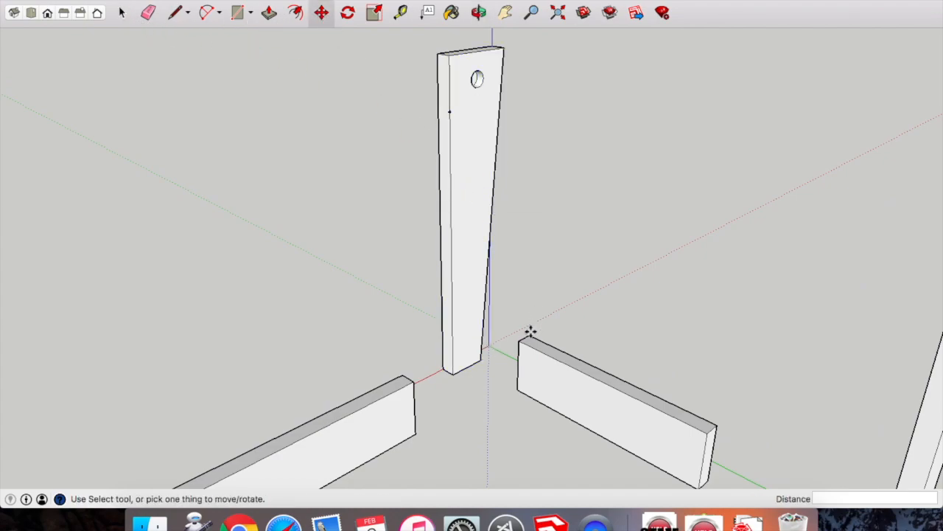
pyautogui.scroll(4, 531, 335)
pyautogui.scroll(-3, 531, 335)
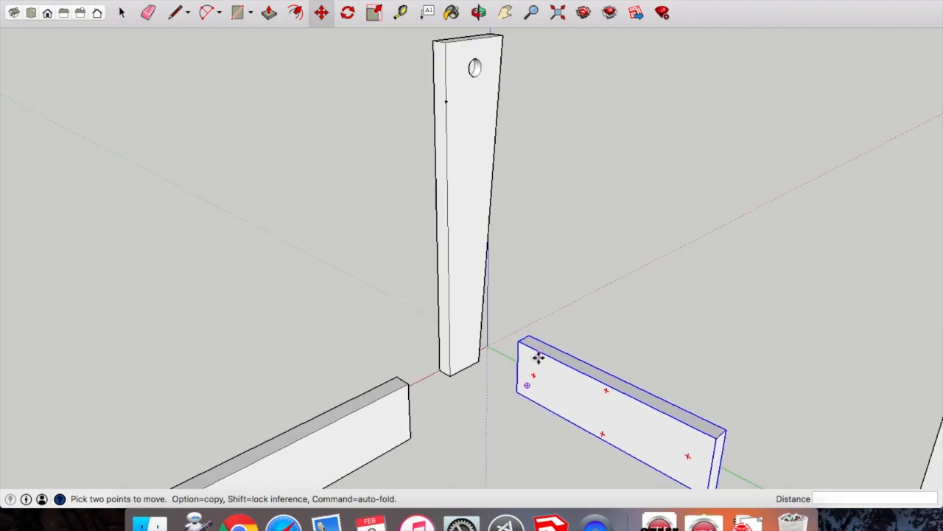
pyautogui.scroll(4, 488, 77)
pyautogui.scroll(-5, 486, 76)
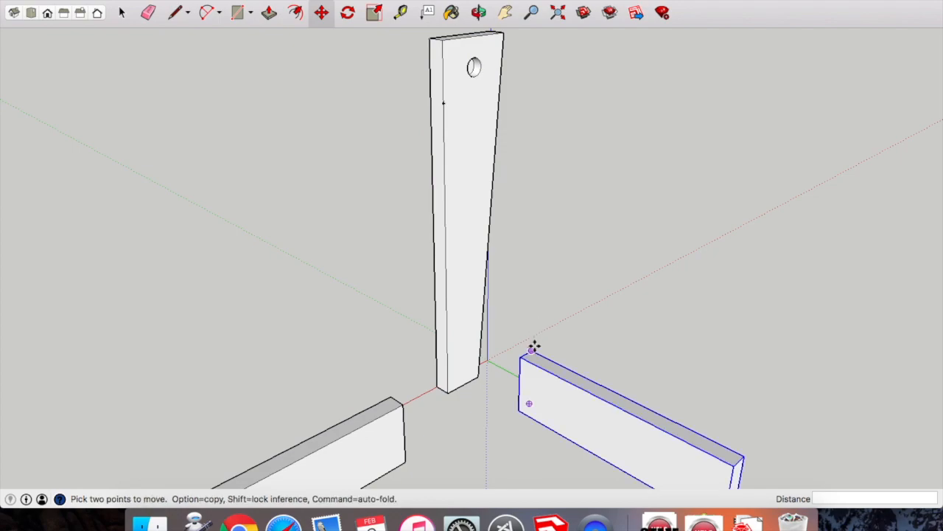
pyautogui.click(534, 346)
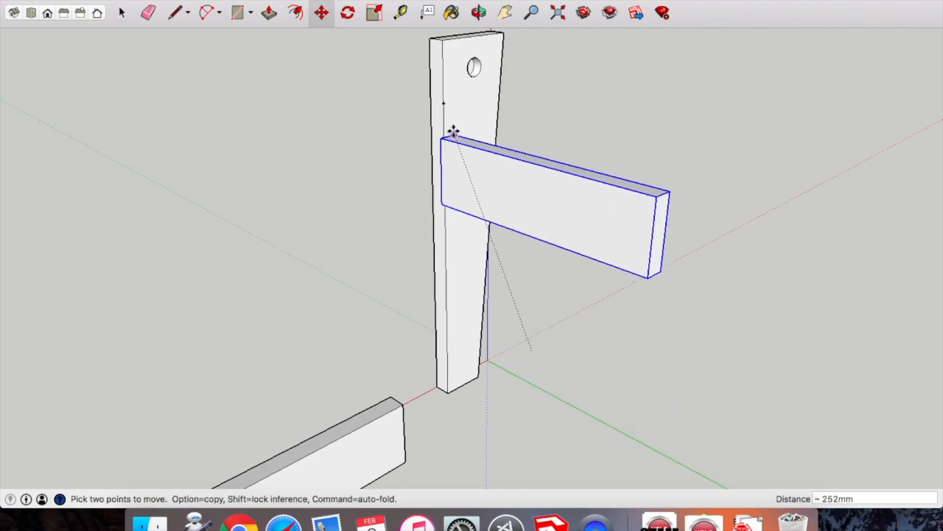
pyautogui.click(444, 104)
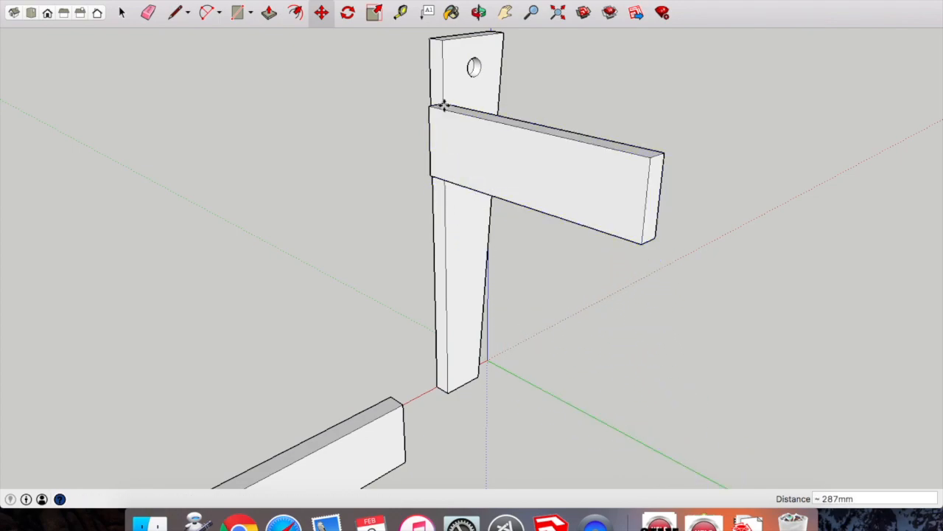
pyautogui.click(479, 13)
pyautogui.moveTo(415, 101); pyautogui.dragTo(736, 184)
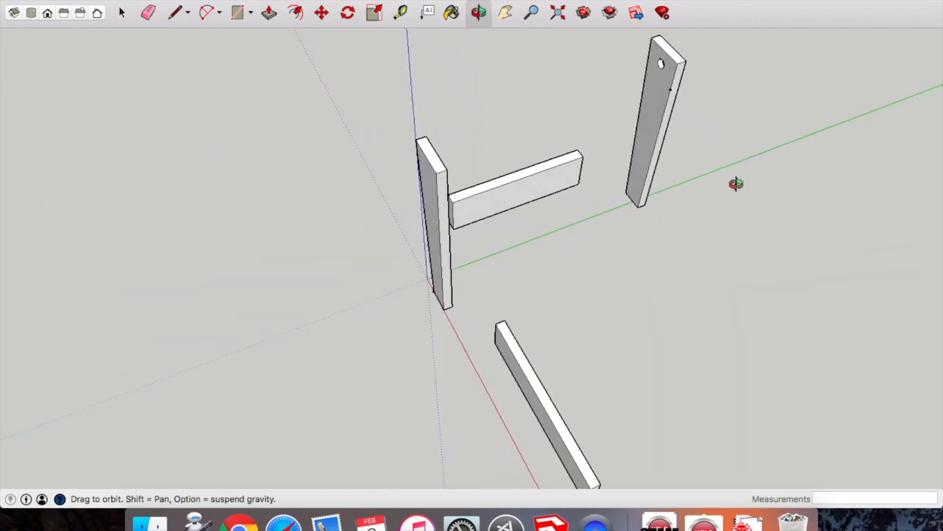
# - Move the second leg by its edge guide point onto the upper inner corner at the End board's free end
pyautogui.scroll(5, 658, 39)
pyautogui.moveTo(625, 109); pyautogui.dragTo(675, 75)
pyautogui.click(321, 12)
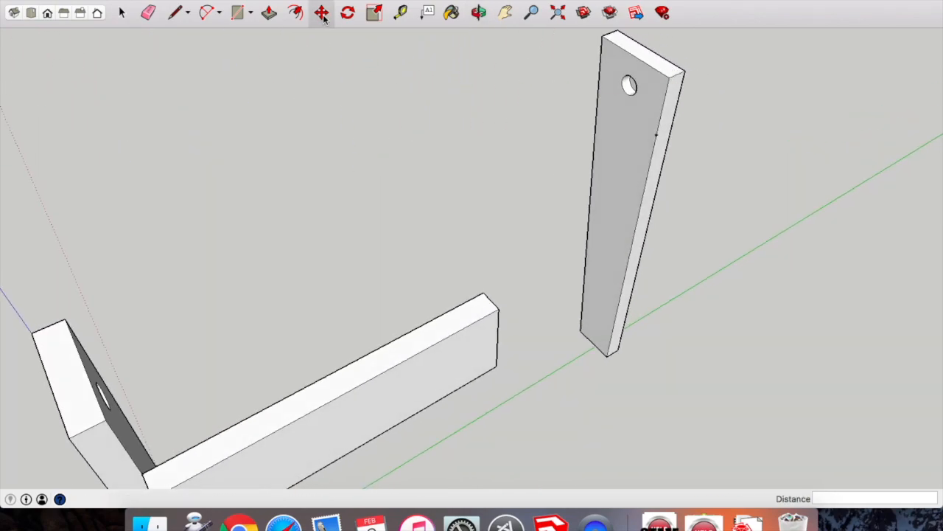
pyautogui.click(656, 133)
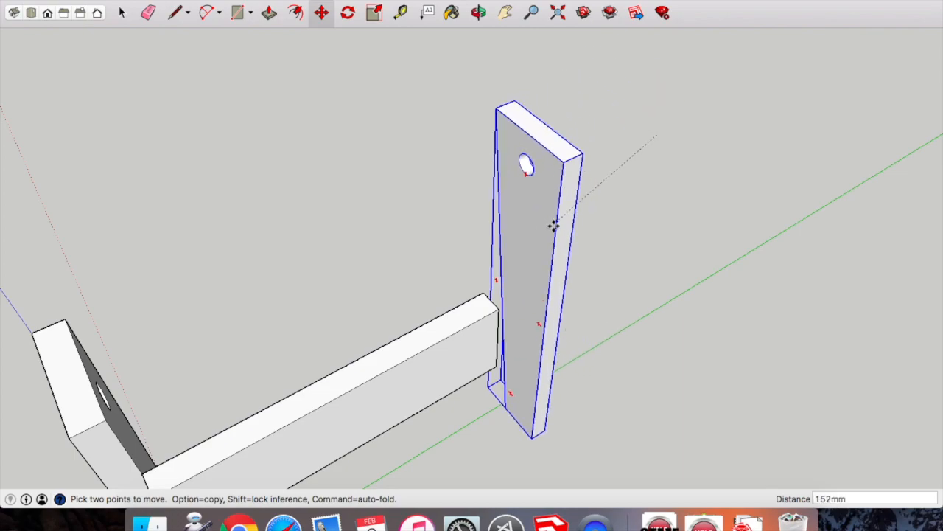
pyautogui.click(485, 295)
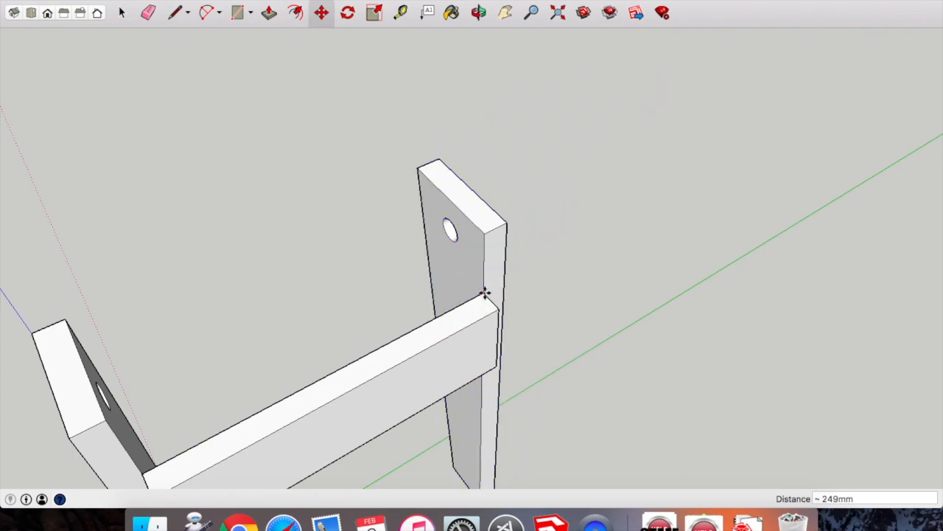
# - Move the Side board by its upper inner corner onto the End board's upper corner at the first leg
pyautogui.click(478, 12)
pyautogui.moveTo(516, 184); pyautogui.dragTo(598, 288)
pyautogui.moveTo(480, 301); pyautogui.dragTo(600, 295)
pyautogui.scroll(-3, 600, 295)
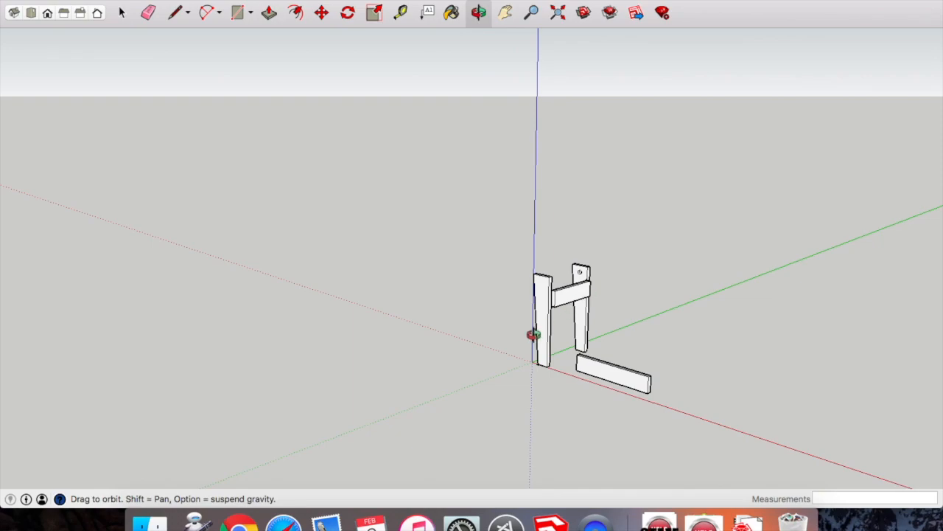
pyautogui.moveTo(534, 336); pyautogui.dragTo(670, 427)
pyautogui.scroll(6, 602, 327)
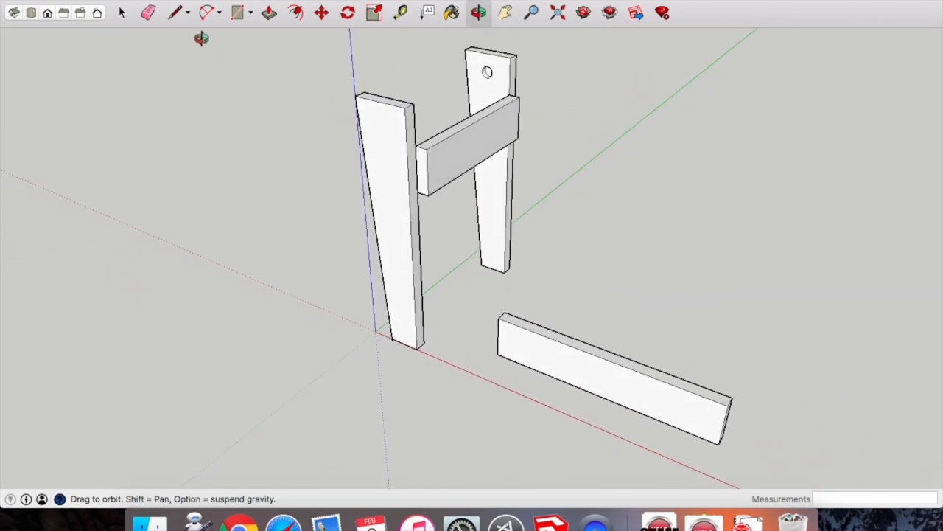
pyautogui.click(122, 12)
pyautogui.click(321, 13)
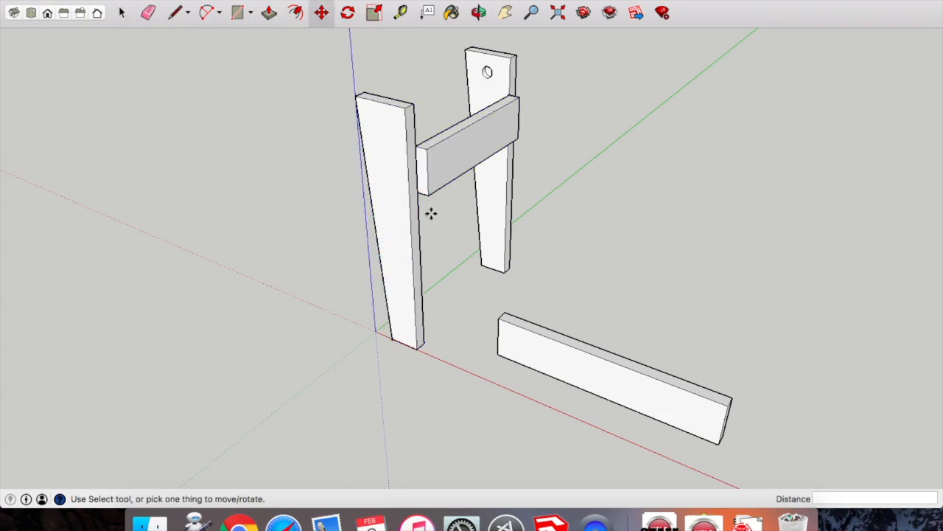
pyautogui.click(505, 312)
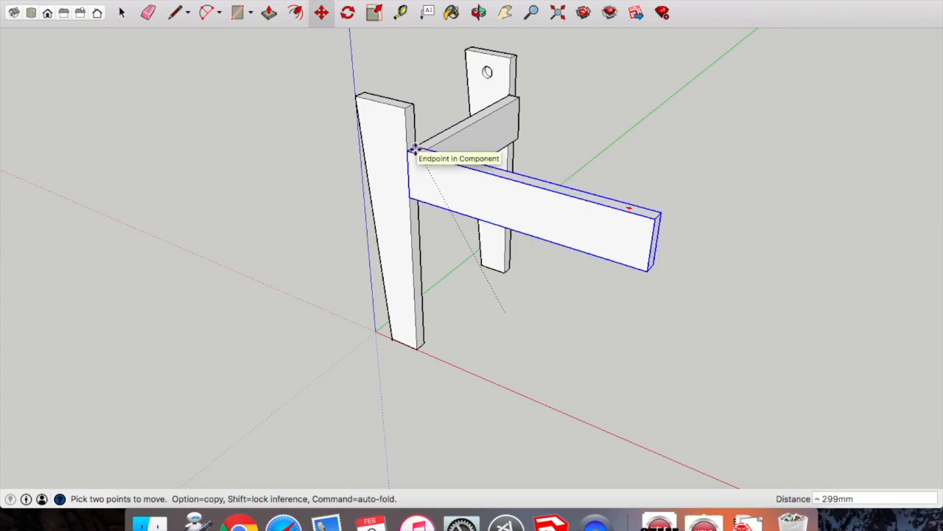
pyautogui.click(416, 149)
# - Move the distant leg nearest the red axis by its guide point onto the upper corner at the Side board's free end
pyautogui.click(478, 12)
pyautogui.moveTo(463, 75); pyautogui.dragTo(512, 211)
pyautogui.scroll(-5, 512, 208)
pyautogui.scroll(5, 512, 208)
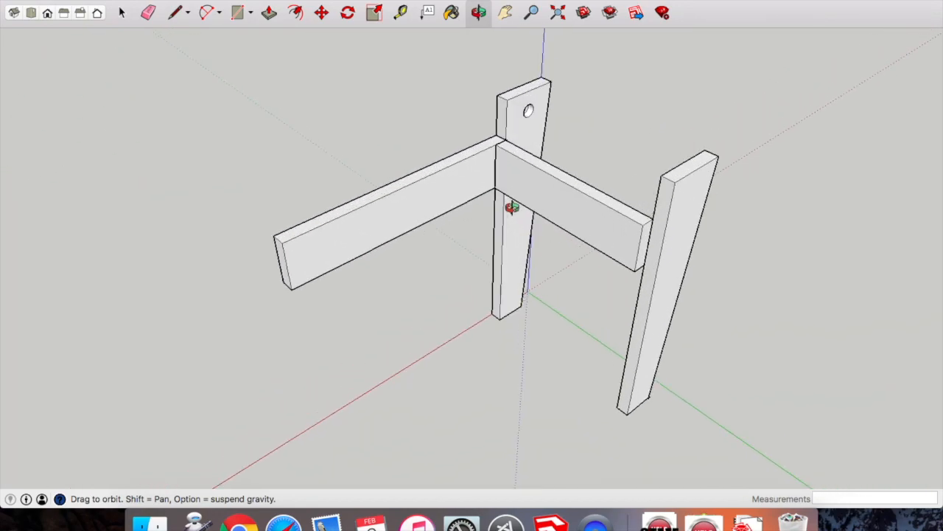
pyautogui.scroll(-10, 512, 208)
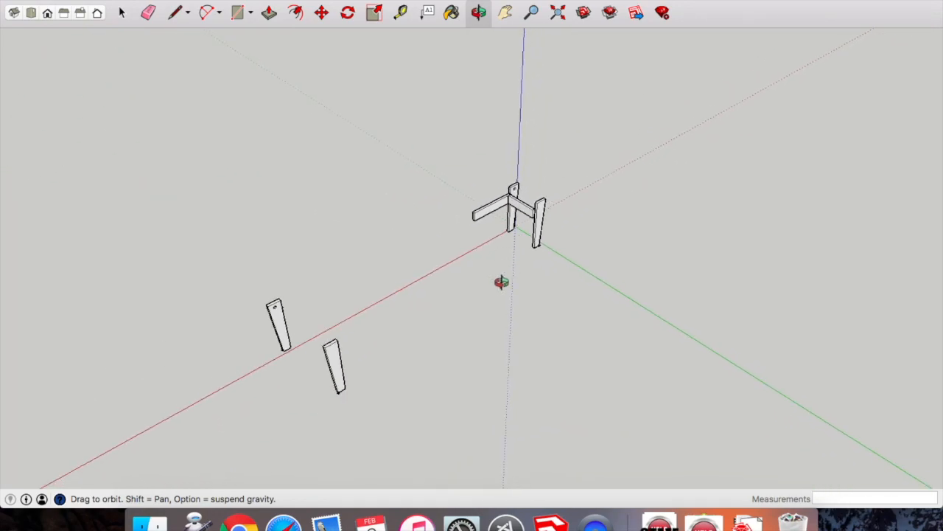
pyautogui.moveTo(503, 280); pyautogui.dragTo(318, 274)
pyautogui.scroll(5, 275, 230)
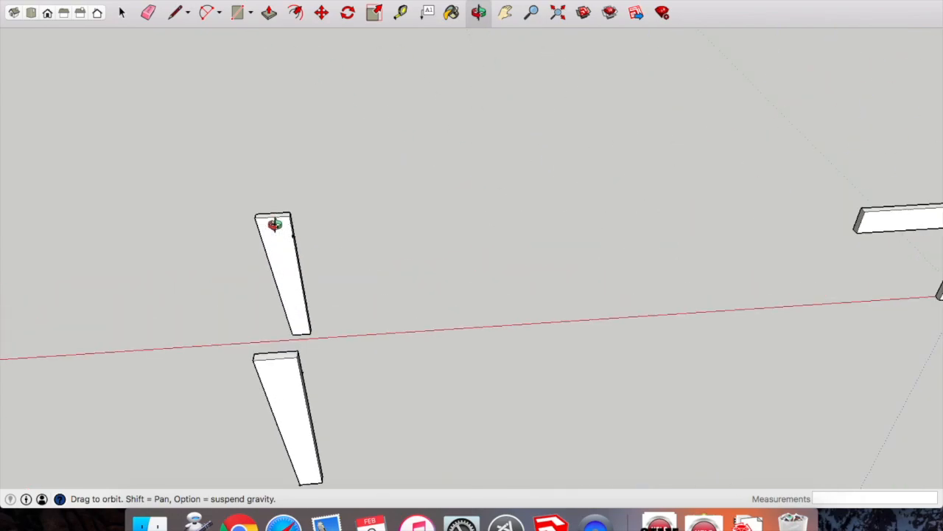
pyautogui.click(126, 15)
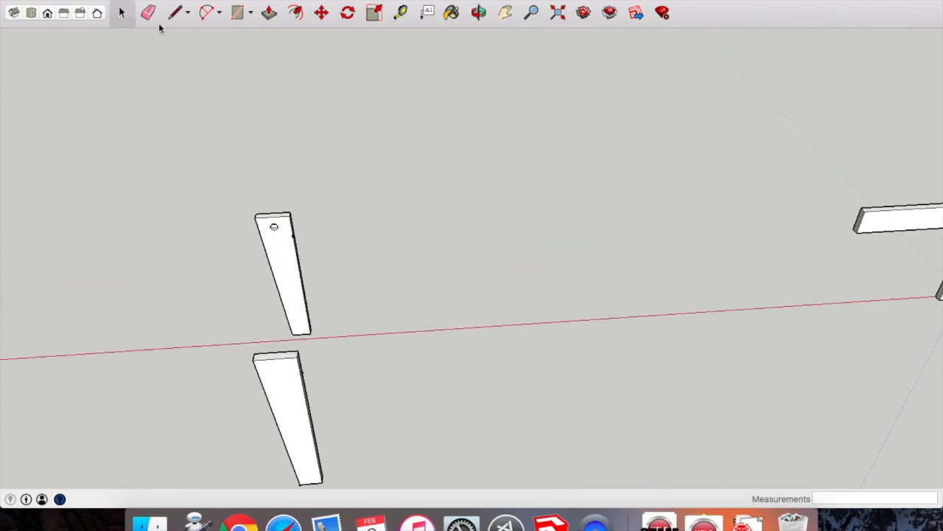
pyautogui.click(322, 15)
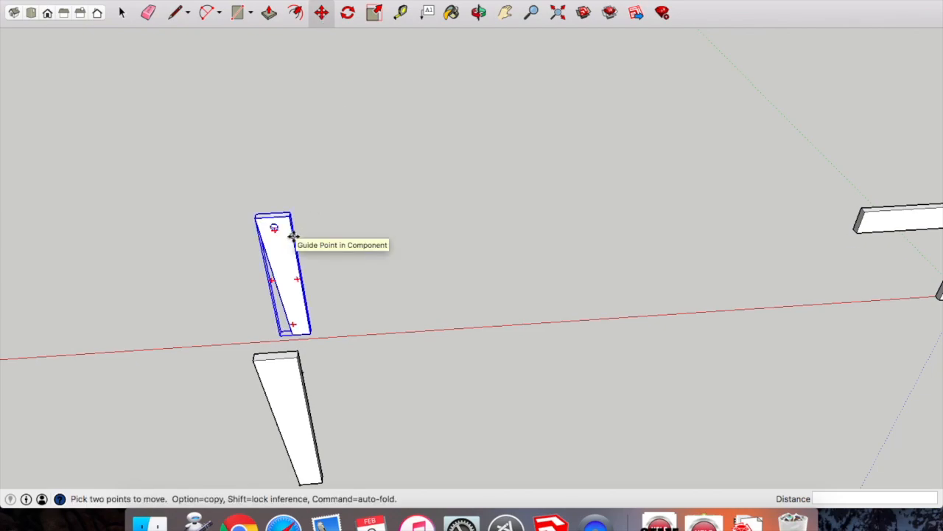
pyautogui.click(294, 236)
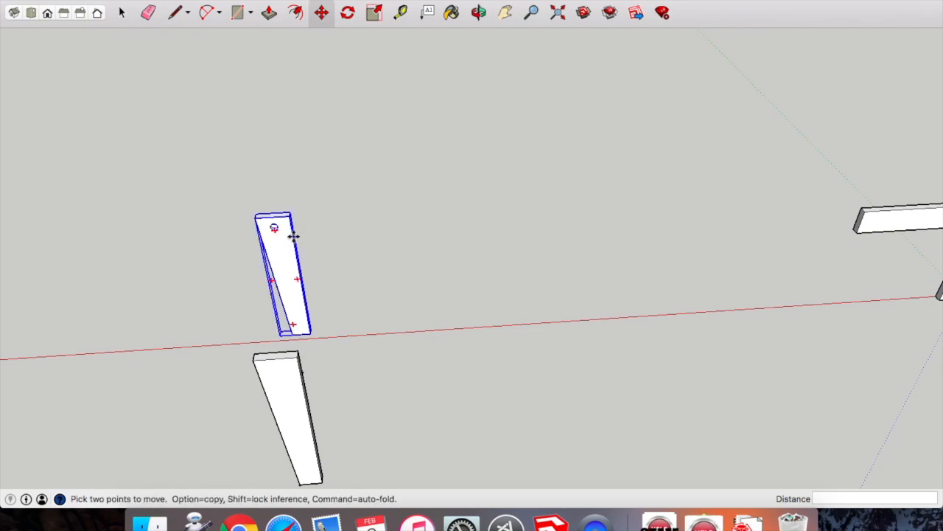
pyautogui.click(863, 212)
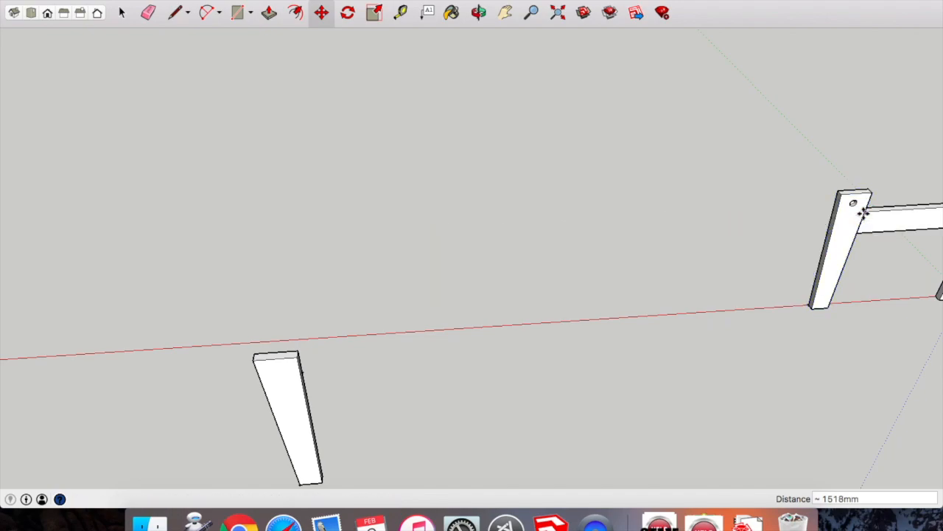
# - Copy the Side board and paste the duplicate at the End board's other end, beside the second leg
pyautogui.scroll(-5, 642, 200)
pyautogui.scroll(5, 725, 207)
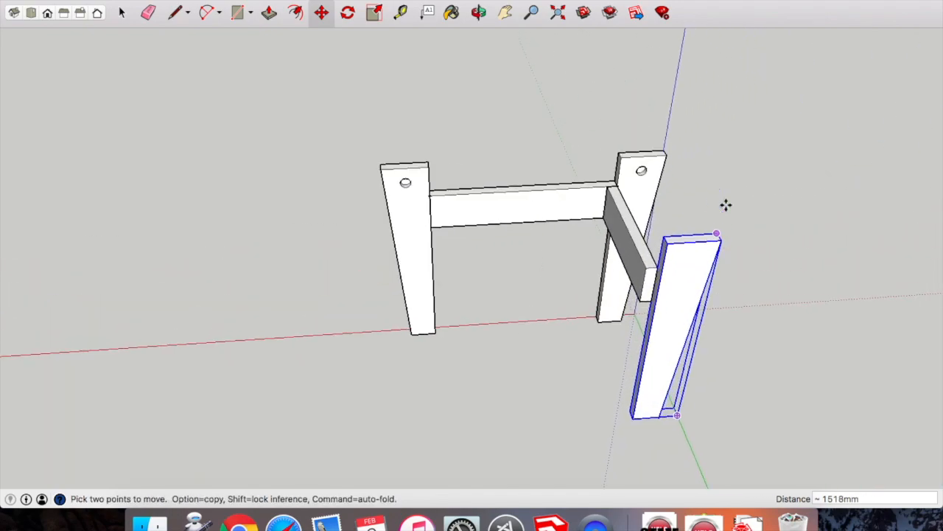
pyautogui.scroll(3, 663, 195)
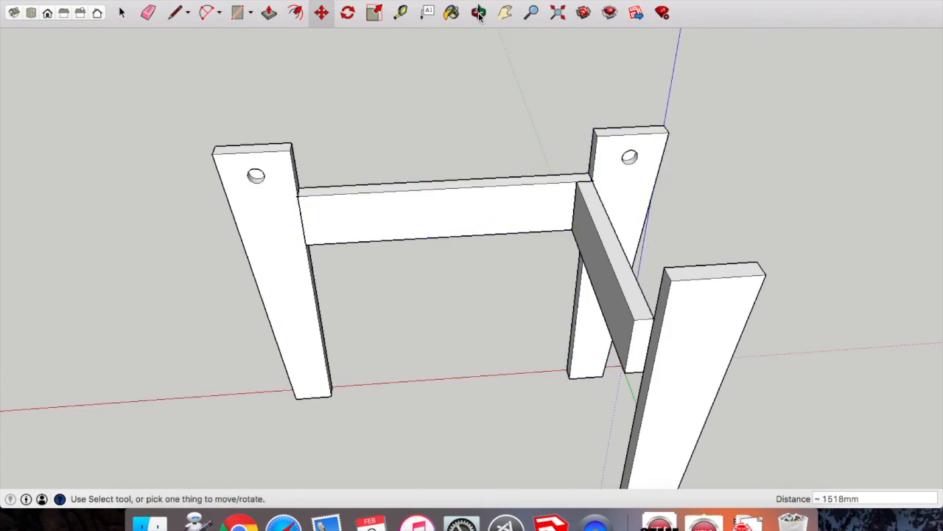
pyautogui.click(479, 13)
pyautogui.moveTo(484, 248); pyautogui.dragTo(458, 299)
pyautogui.scroll(-3, 600, 339)
pyautogui.click(122, 13)
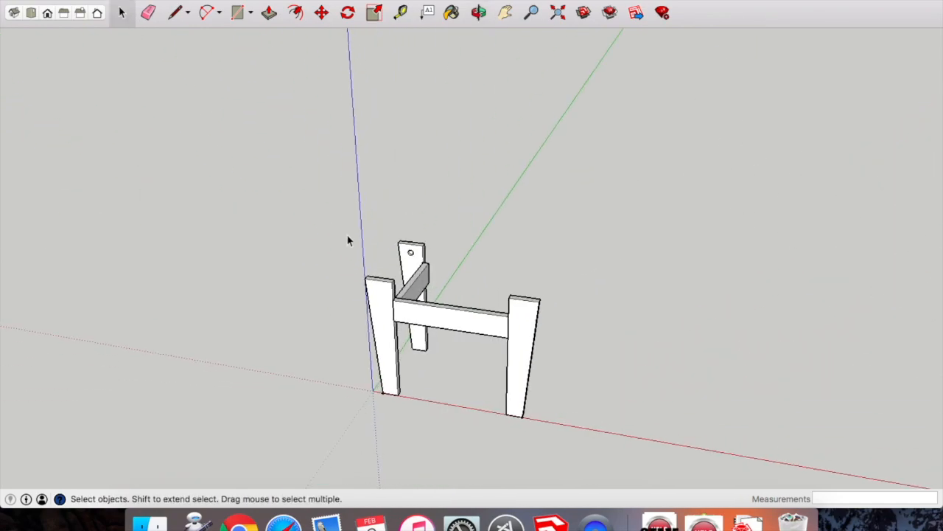
pyautogui.scroll(3, 455, 316)
pyautogui.click(453, 318)
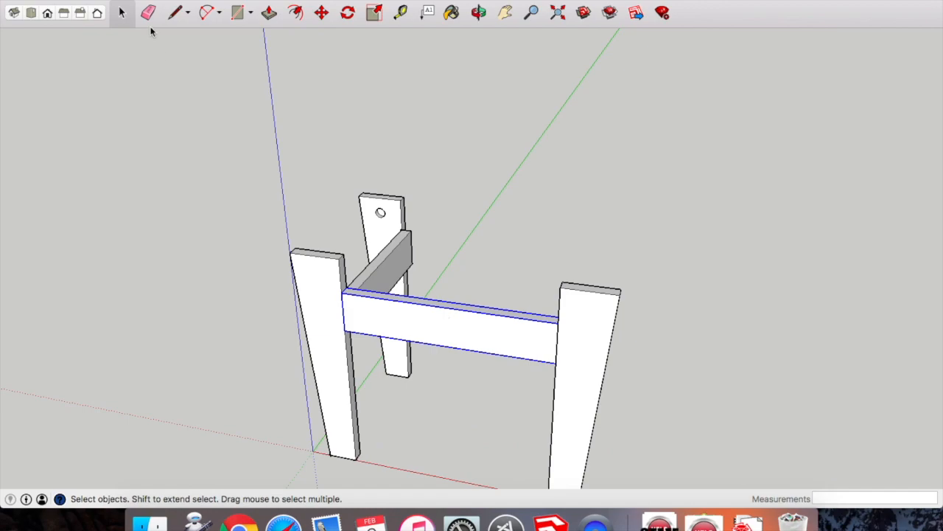
pyautogui.click(128, 0)
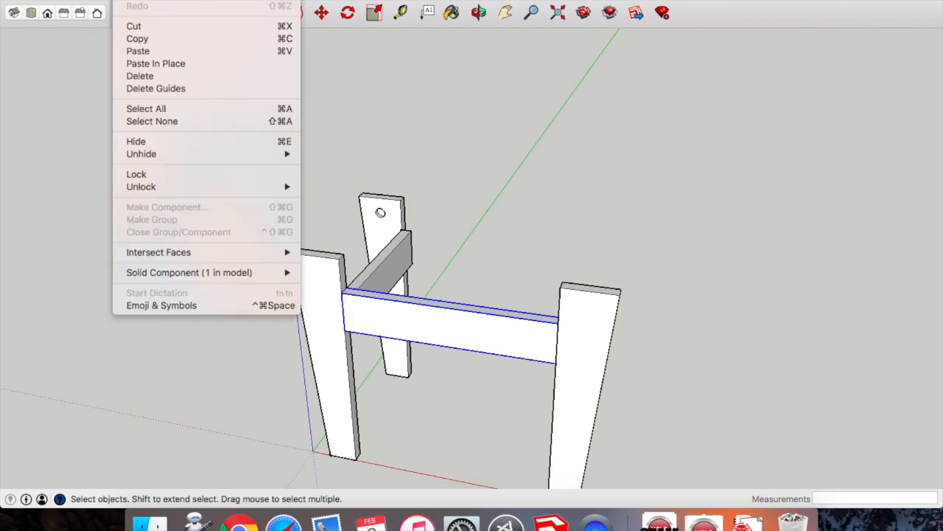
pyautogui.click(142, 39)
pyautogui.click(128, 0)
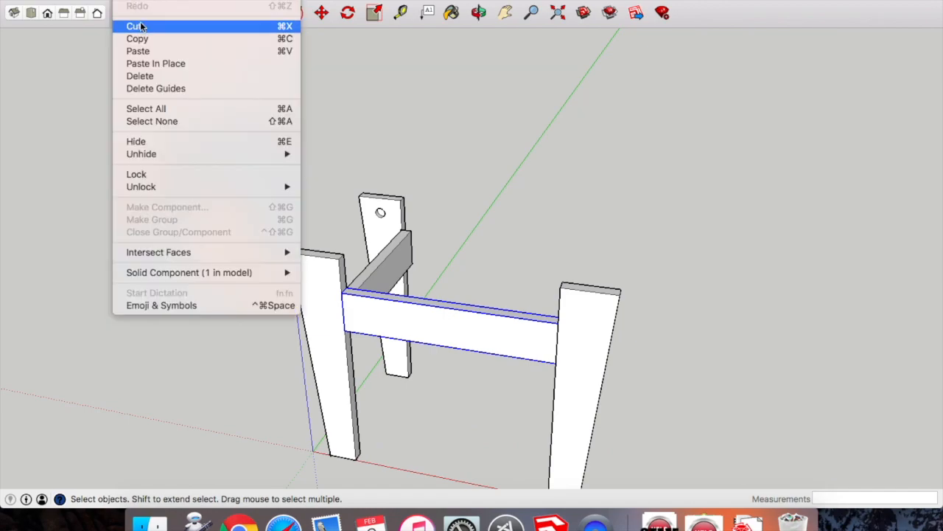
pyautogui.click(140, 51)
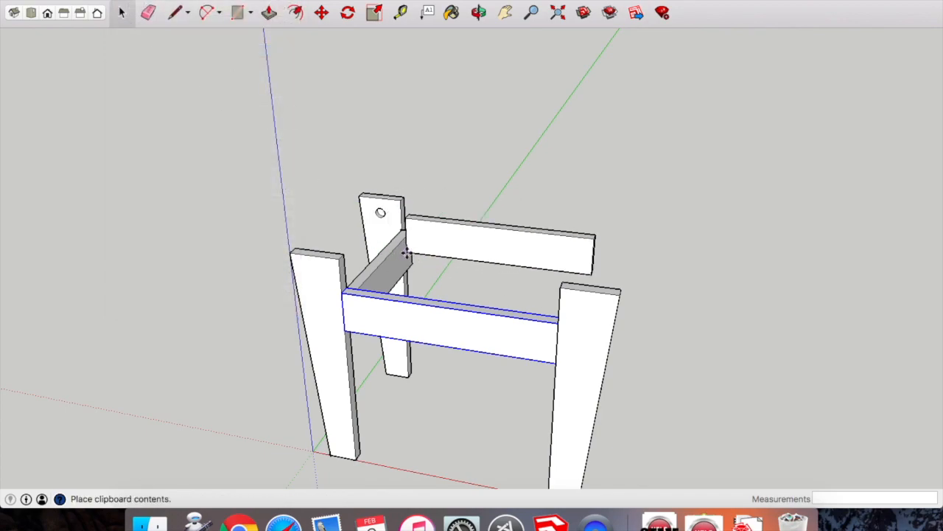
pyautogui.click(413, 258)
# - Move the pasted Side board by its upper inner corner onto the End board's upper corner against the second leg
pyautogui.press('m')
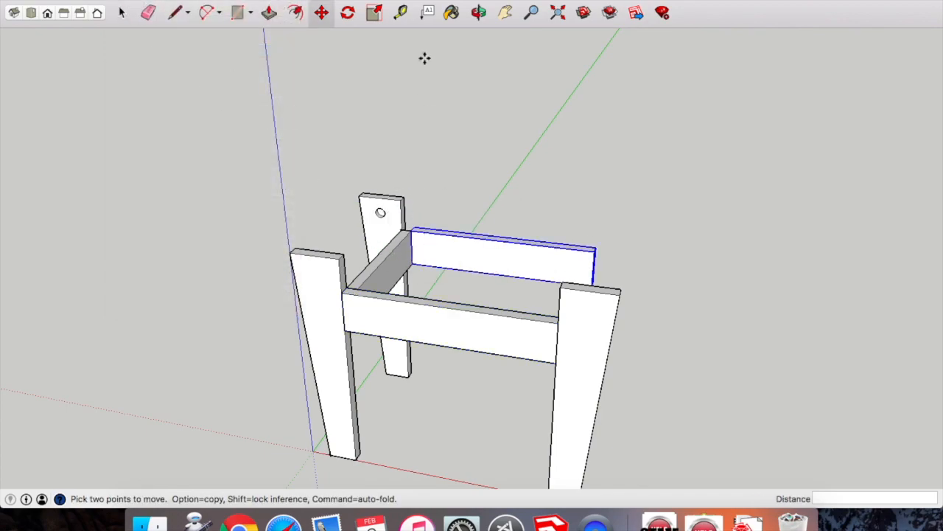
pyautogui.click(478, 13)
pyautogui.moveTo(516, 84); pyautogui.dragTo(484, 270)
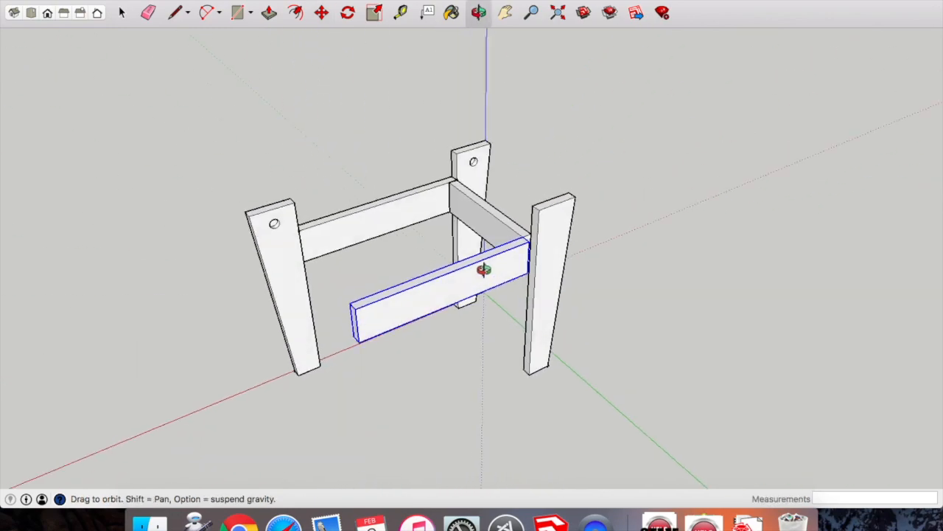
pyautogui.scroll(6, 531, 236)
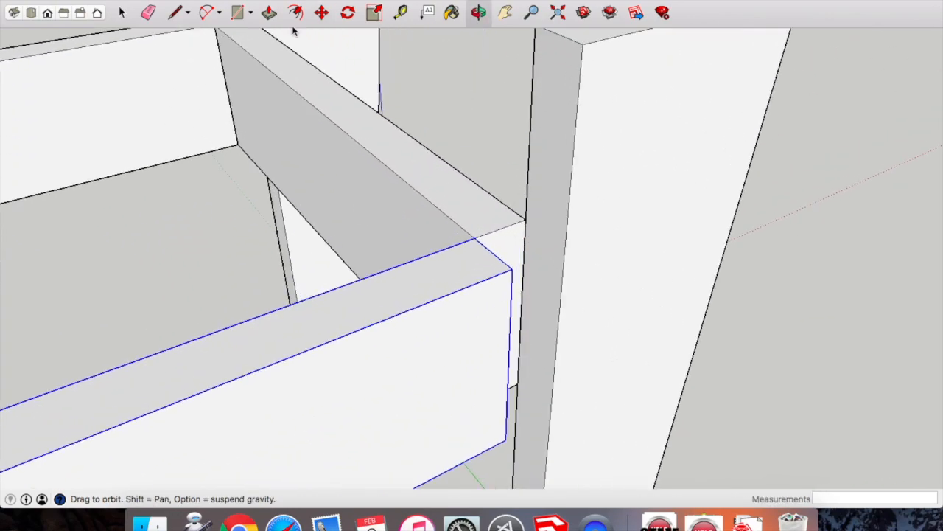
pyautogui.click(323, 13)
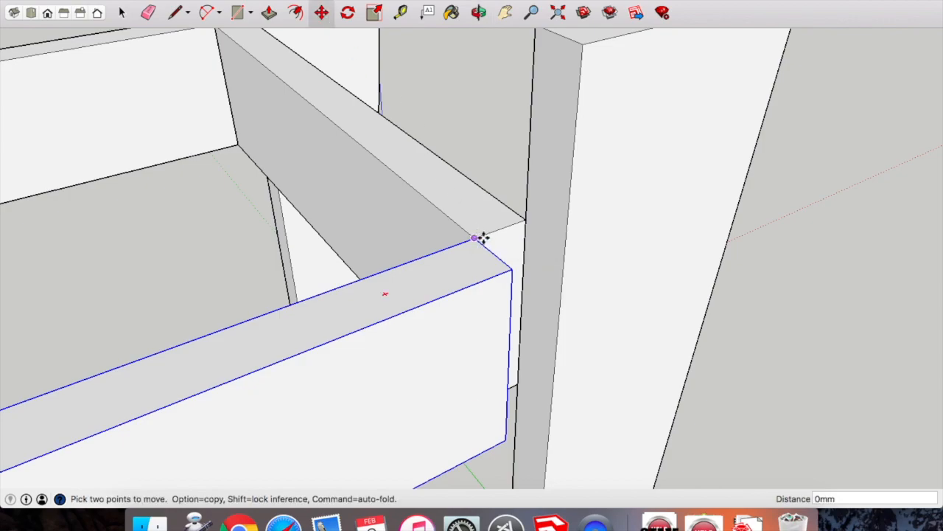
pyautogui.click(524, 220)
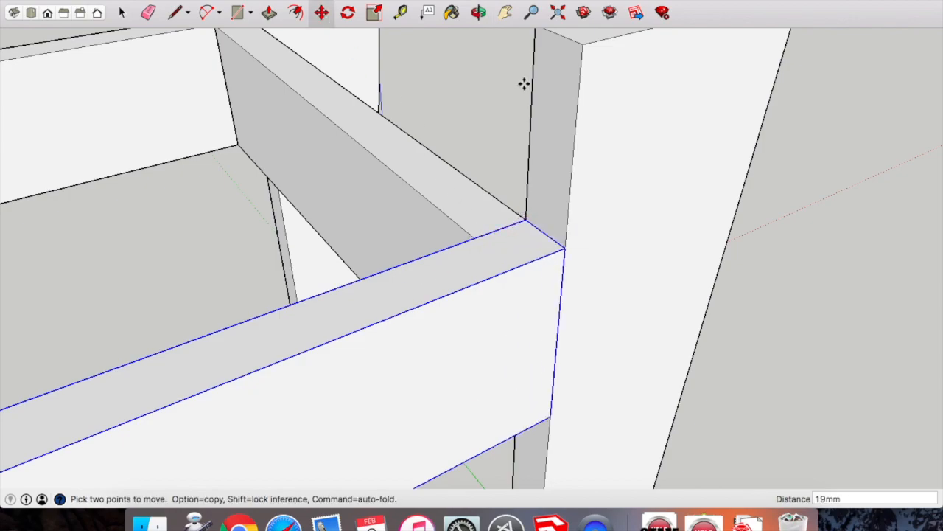
pyautogui.click(478, 12)
pyautogui.scroll(-8, 596, 211)
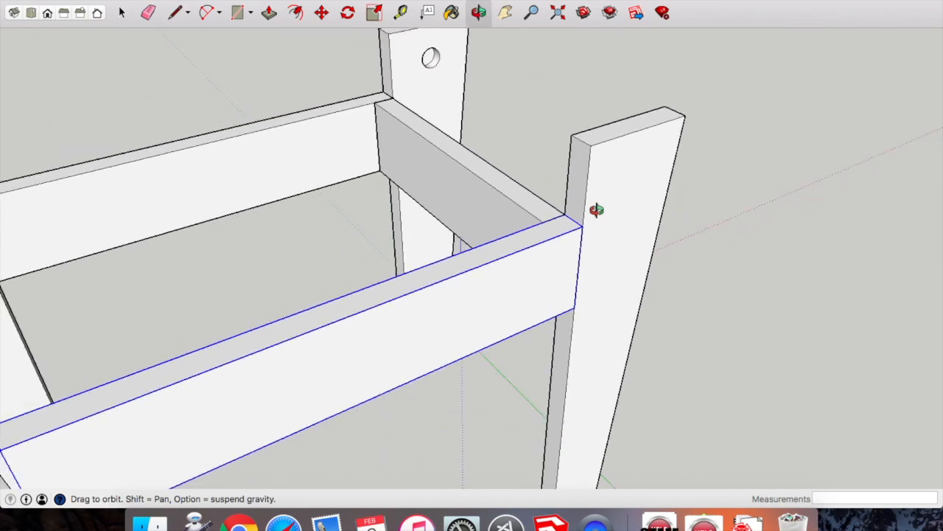
pyautogui.moveTo(460, 280); pyautogui.dragTo(479, 247)
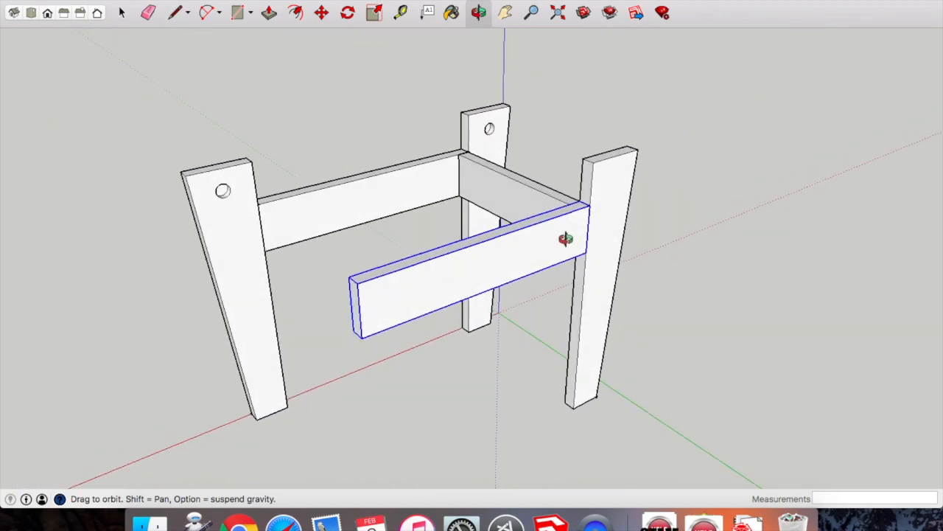
pyautogui.click(123, 14)
pyautogui.click(479, 191)
pyautogui.scroll(-2, 479, 188)
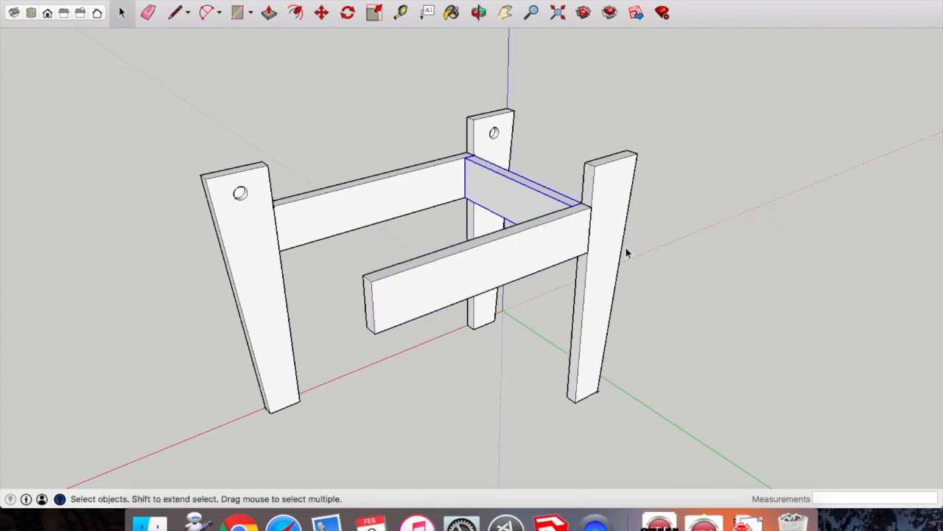
# - Move the remaining distant leg by its guide point onto the upper corner at the second Side board's free end
pyautogui.scroll(-8, 626, 249)
pyautogui.scroll(3, 626, 251)
pyautogui.scroll(2, 627, 253)
pyautogui.click(278, 397)
pyautogui.click(479, 12)
pyautogui.moveTo(221, 445)
pyautogui.mouseDown()
pyautogui.moveTo(517, 421)
pyautogui.moveTo(550, 356)
pyautogui.mouseUp()
pyautogui.scroll(5, 735, 263)
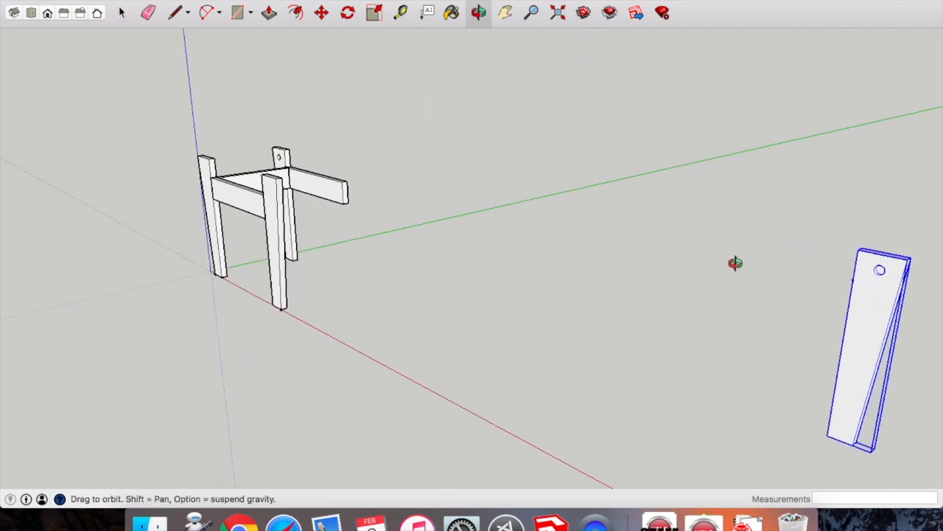
pyautogui.press('m')
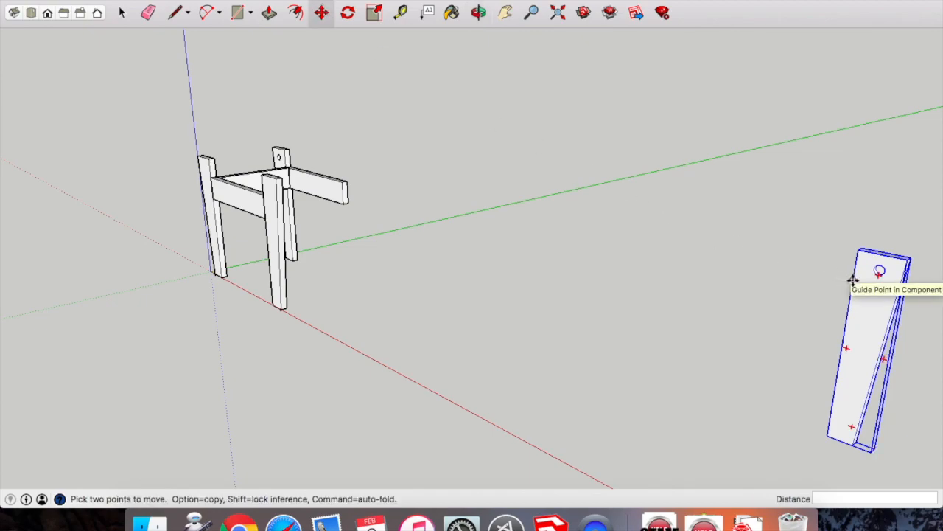
pyautogui.click(853, 280)
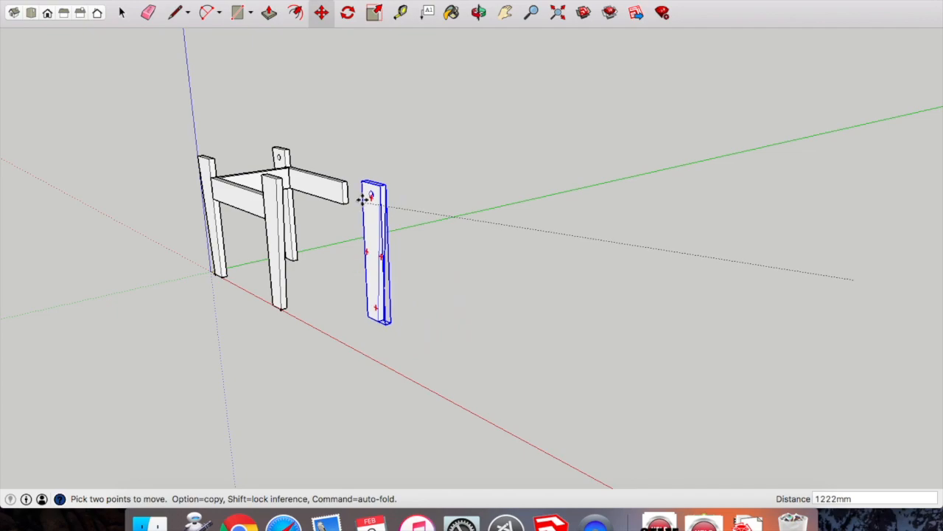
pyautogui.scroll(6, 346, 184)
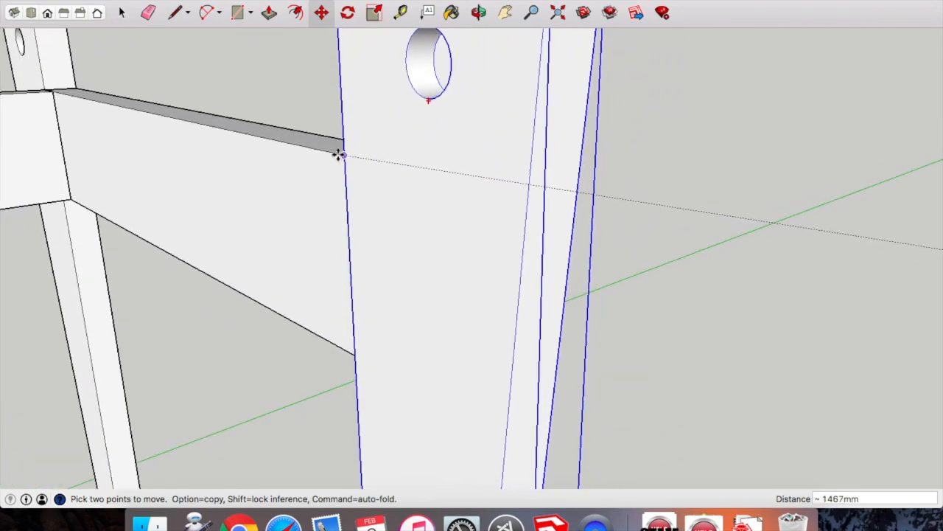
pyautogui.click(341, 155)
pyautogui.click(477, 13)
pyautogui.scroll(-8, 466, 198)
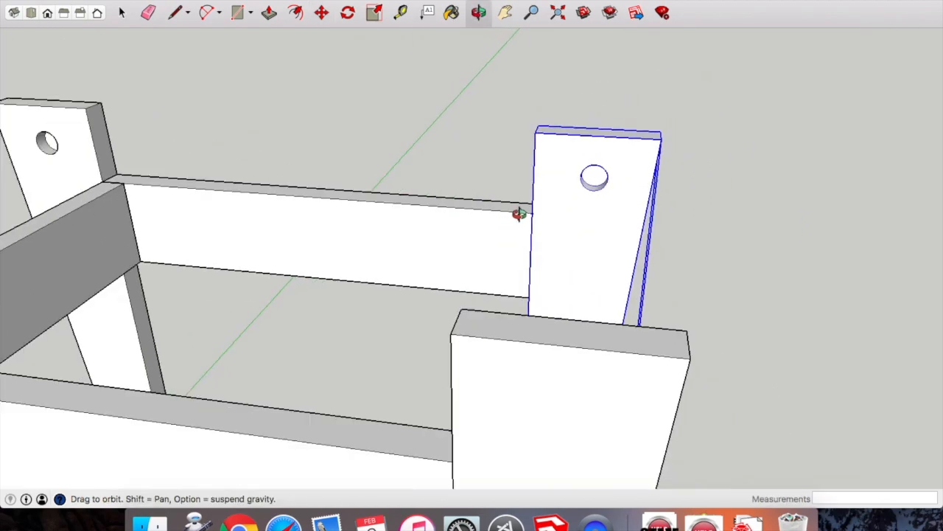
pyautogui.moveTo(520, 211); pyautogui.dragTo(745, 208)
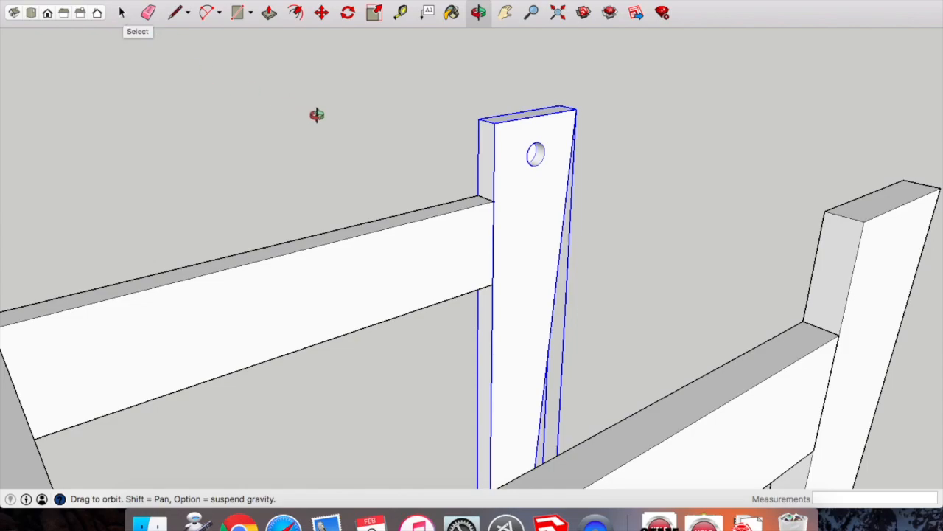
# - Copy the End board and paste the duplicate in the open space beyond the two free-end legs
pyautogui.scroll(-6, 261, 165)
pyautogui.moveTo(356, 214); pyautogui.dragTo(161, 50)
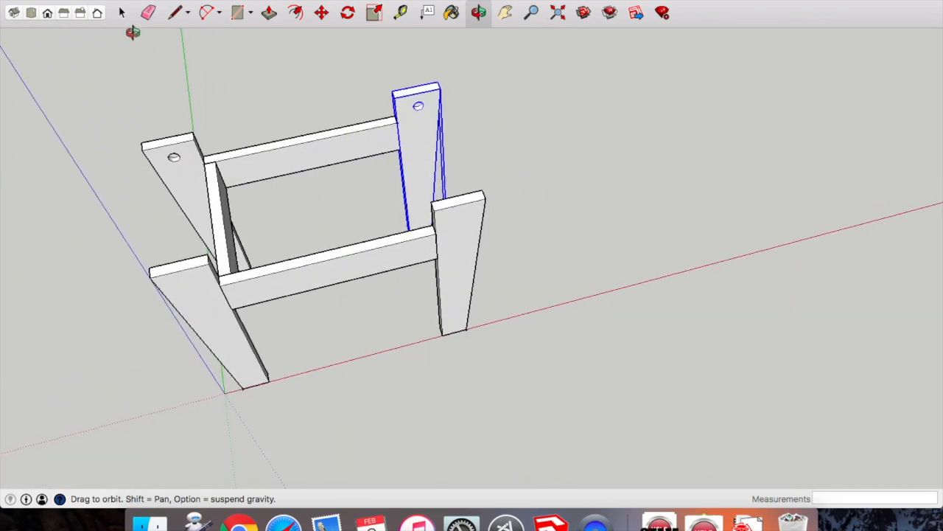
pyautogui.press('space')
pyautogui.click(308, 101)
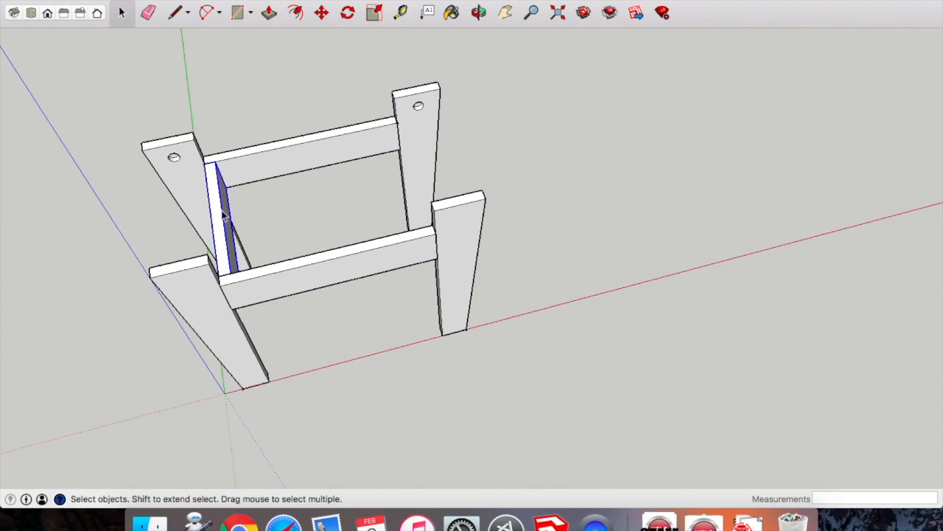
pyautogui.click(140, 2)
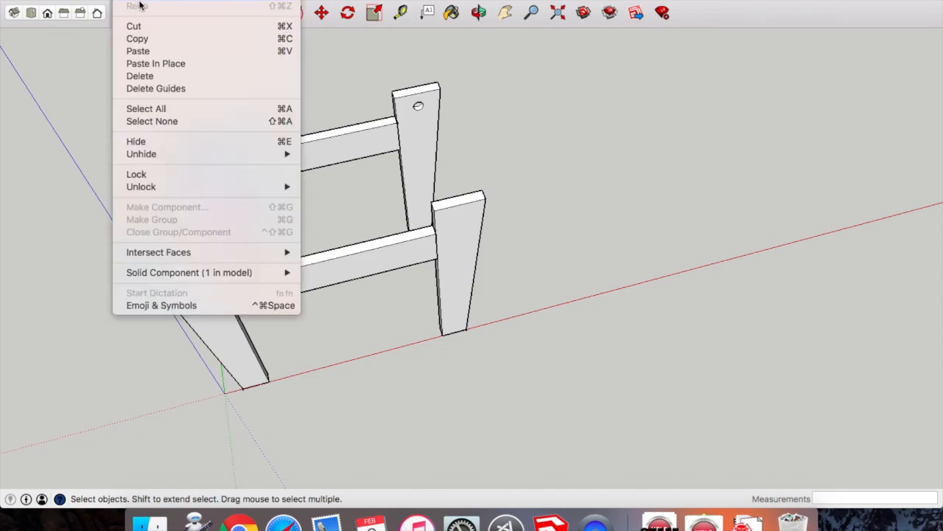
pyautogui.click(148, 36)
pyautogui.click(140, 2)
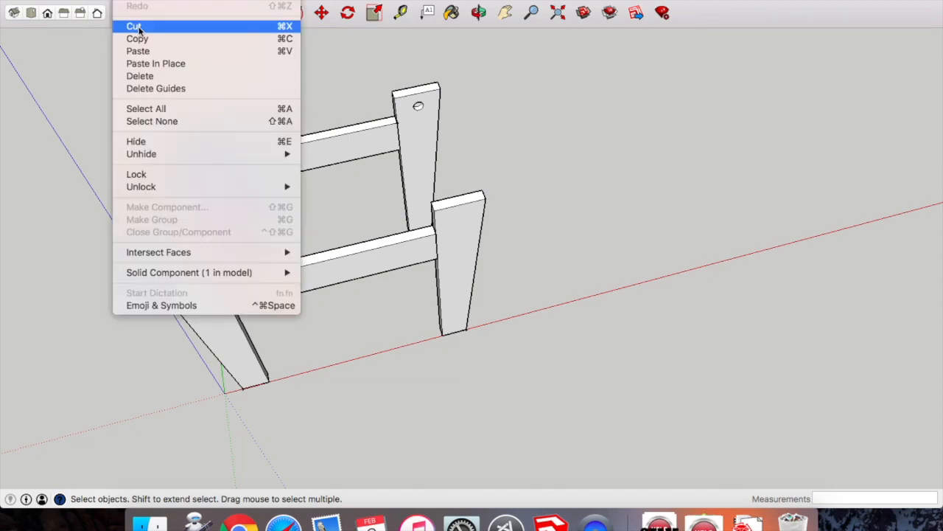
pyautogui.click(142, 50)
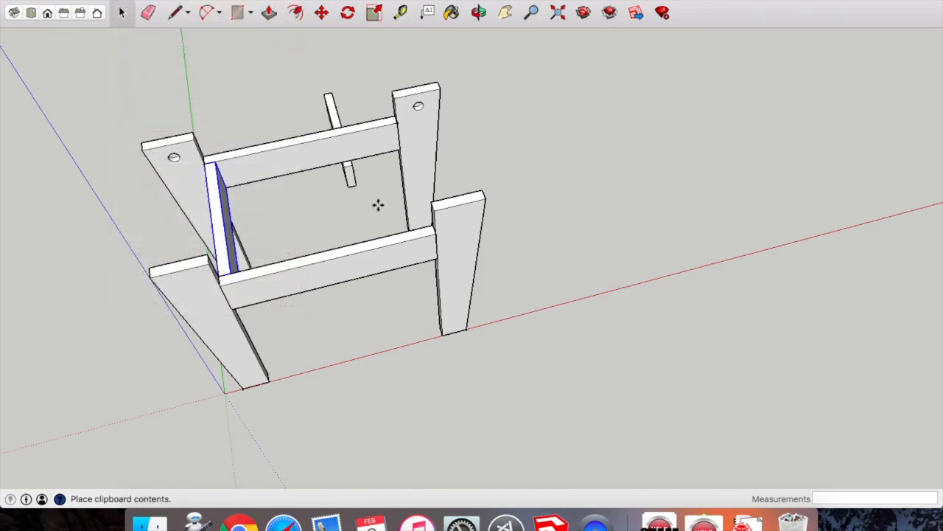
pyautogui.click(556, 232)
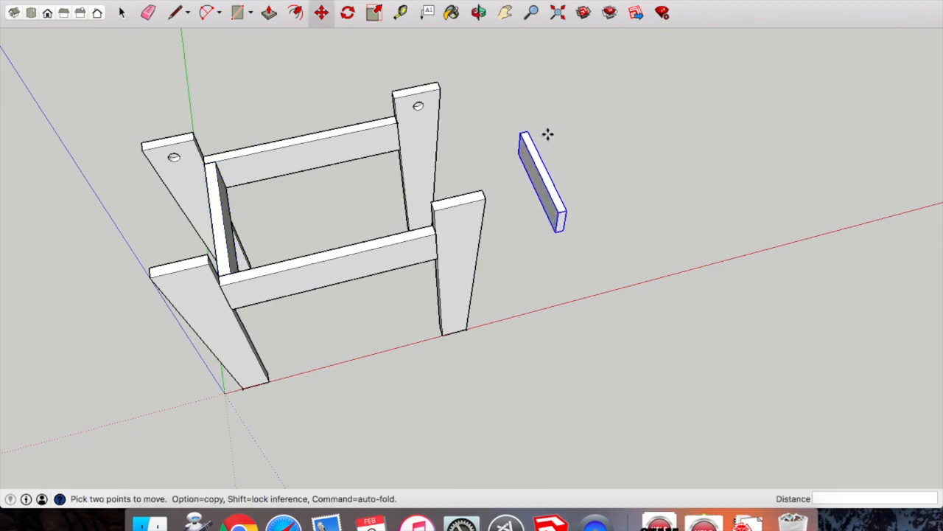
# - Move the pasted End board by its upper far corner onto the Side board's upper corner against the far leg with the hole
pyautogui.scroll(5, 529, 128)
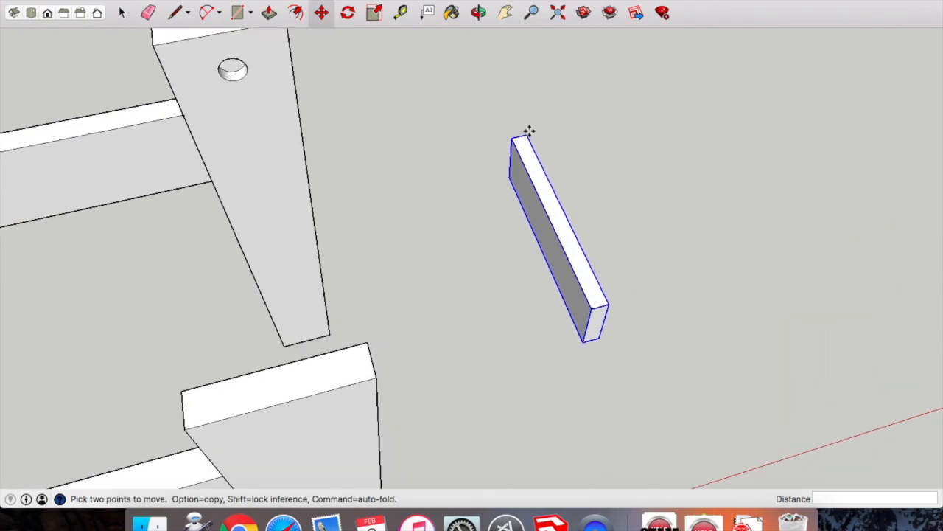
pyautogui.click(530, 132)
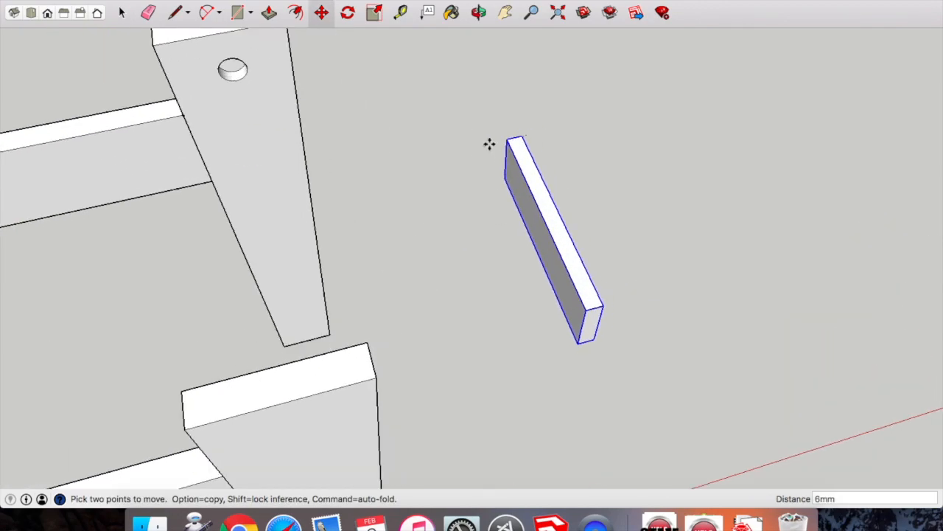
pyautogui.click(183, 117)
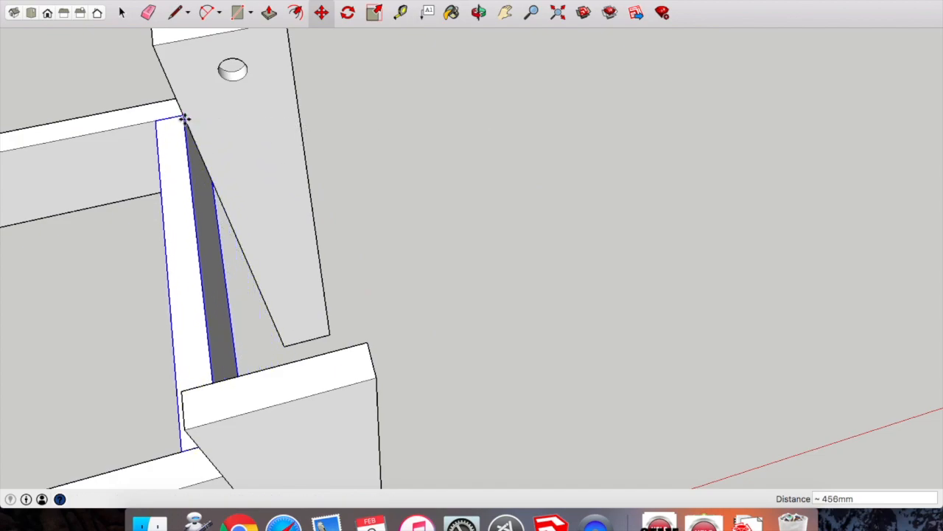
# - Examine the assembled frame from several angles, checking the second End board's fit between the Side boards, and clear the selection
pyautogui.click(480, 13)
pyautogui.moveTo(320, 211); pyautogui.dragTo(471, 98)
pyautogui.scroll(-6, 505, 199)
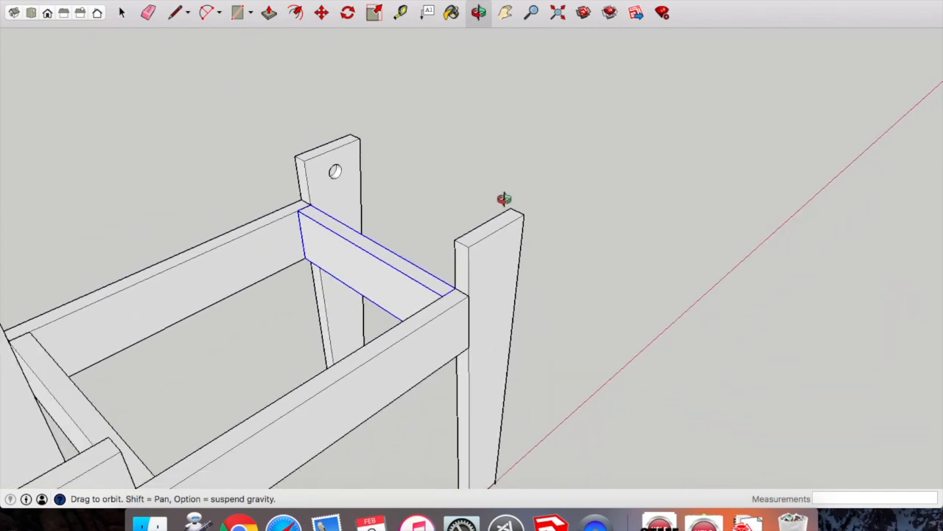
pyautogui.moveTo(447, 339); pyautogui.dragTo(443, 148)
pyautogui.scroll(-10, 462, 181)
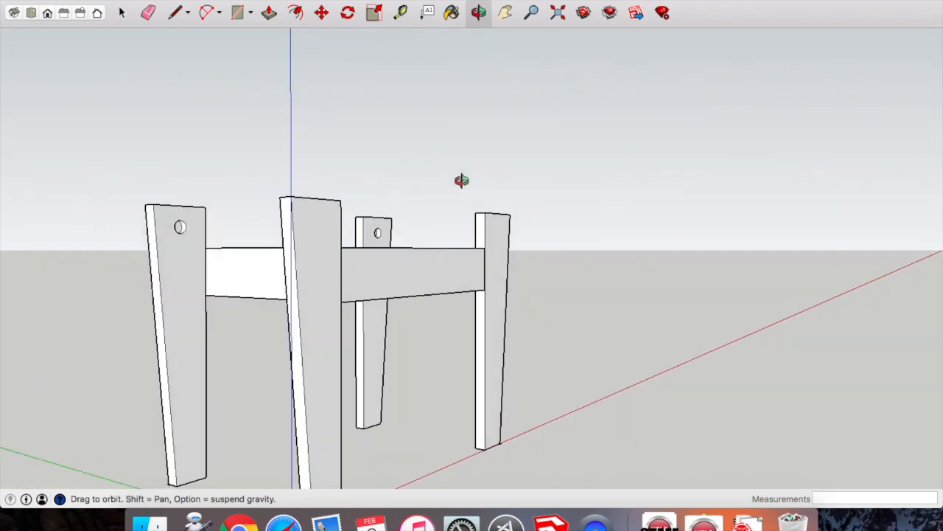
pyautogui.moveTo(455, 181); pyautogui.dragTo(329, 321)
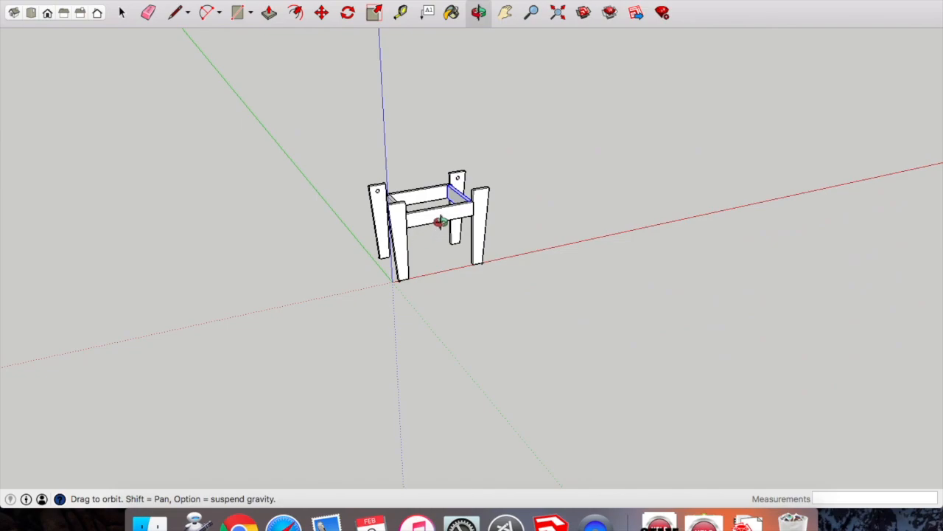
pyautogui.scroll(8, 459, 195)
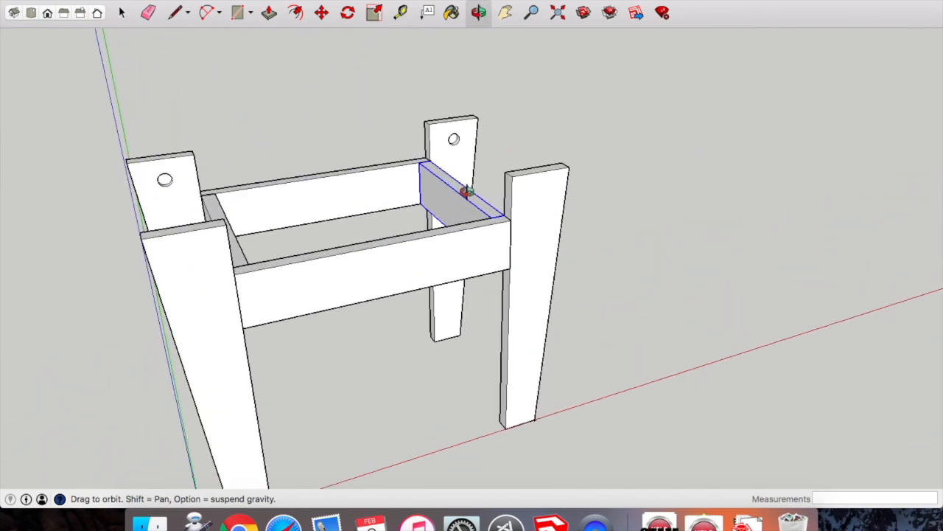
pyautogui.moveTo(465, 191); pyautogui.dragTo(467, 207)
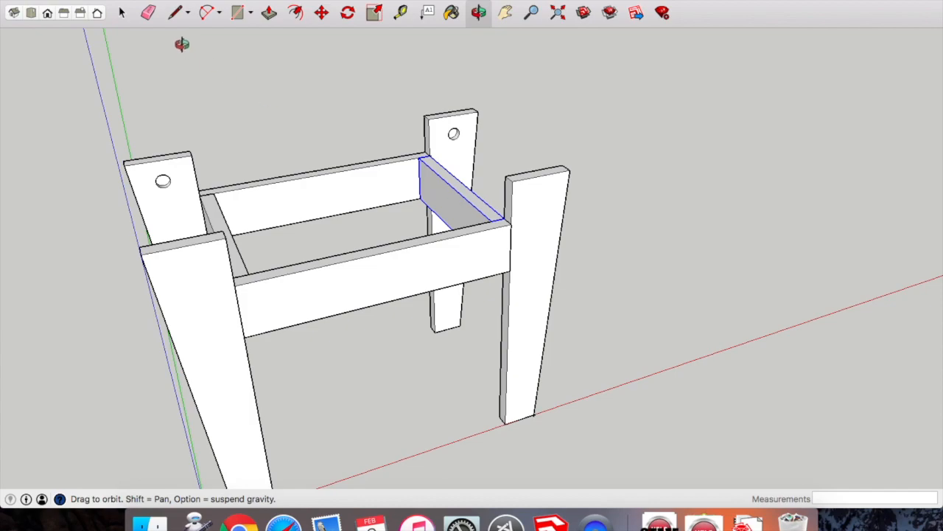
pyautogui.click(122, 12)
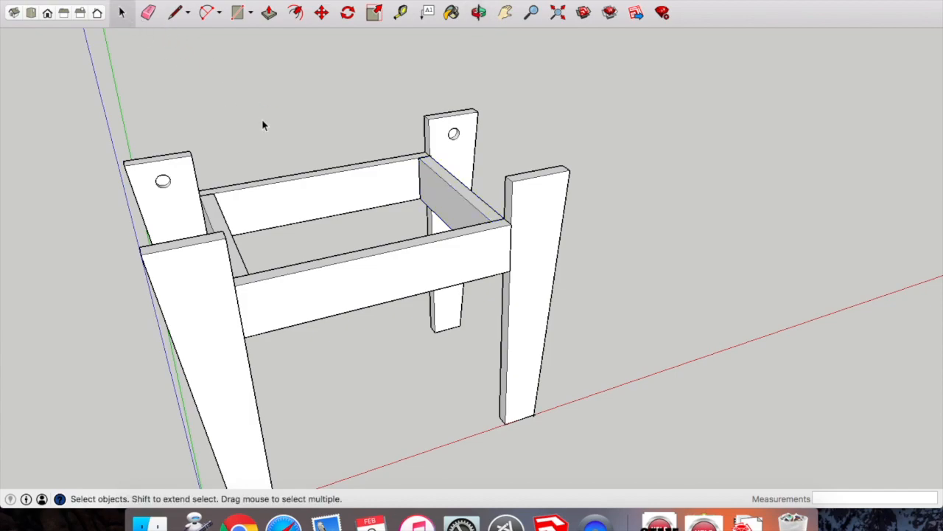
# - Draw an upright circle with a 16 mm radius, facing the green axis, in the empty space beside the frame
pyautogui.click(220, 15)
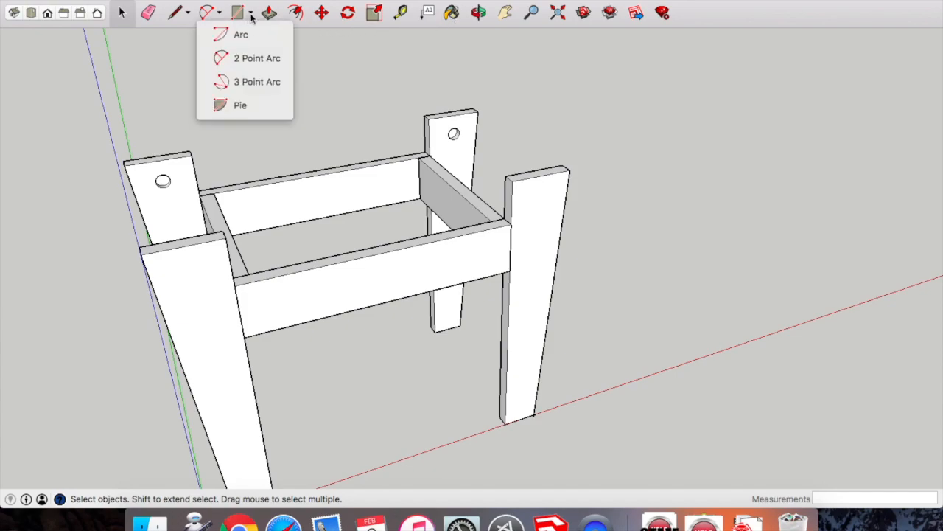
pyautogui.click(252, 14)
pyautogui.click(252, 15)
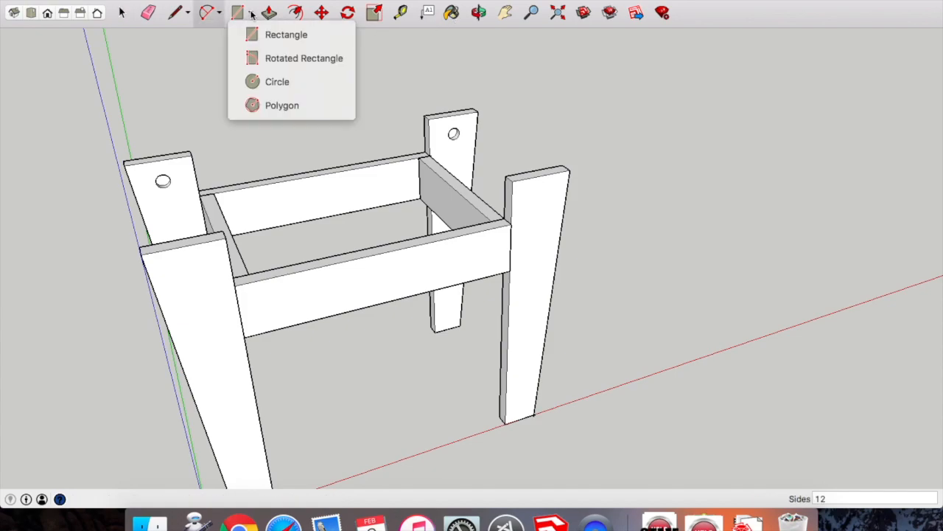
pyautogui.click(272, 81)
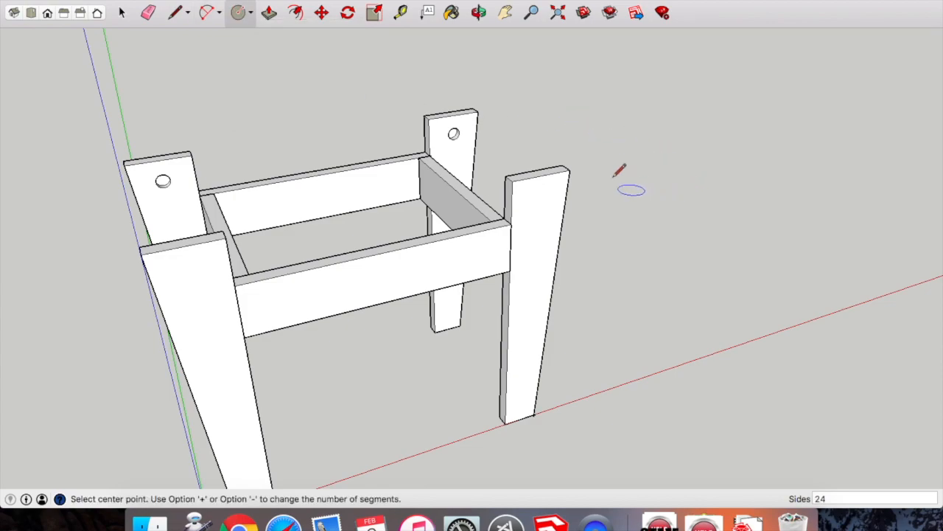
pyautogui.click(479, 12)
pyautogui.moveTo(674, 196); pyautogui.dragTo(594, 131)
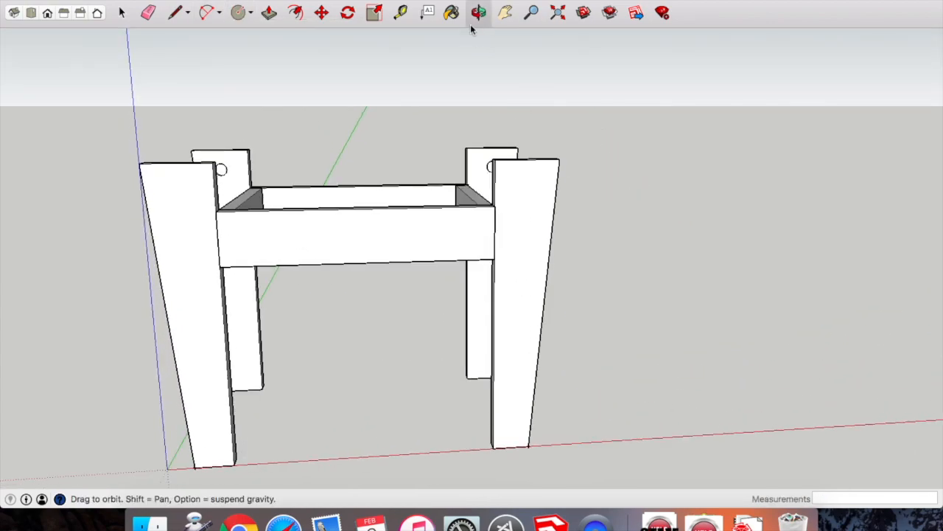
pyautogui.click(245, 12)
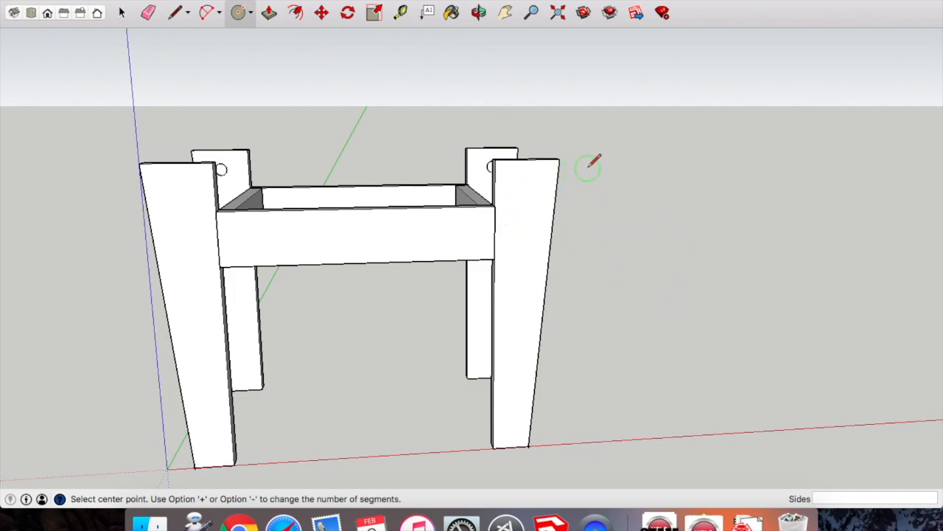
pyautogui.click(632, 179)
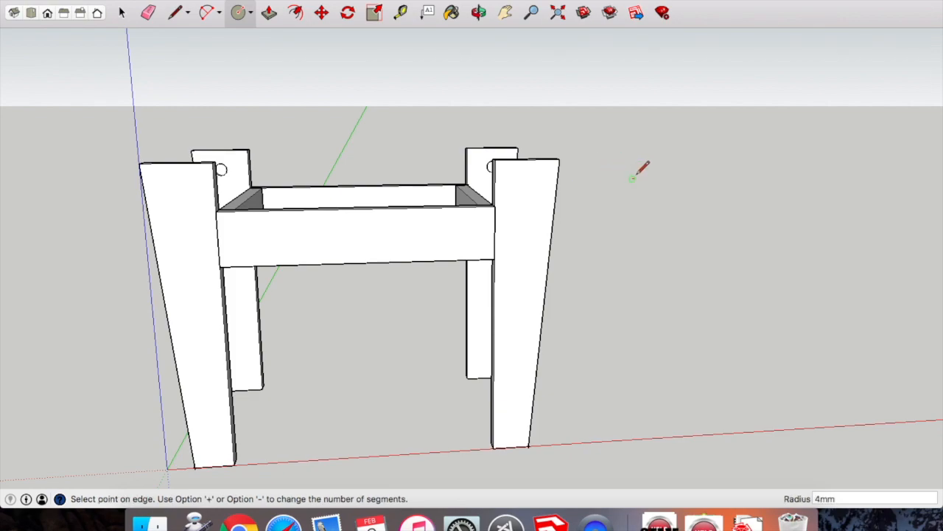
pyautogui.click(646, 168)
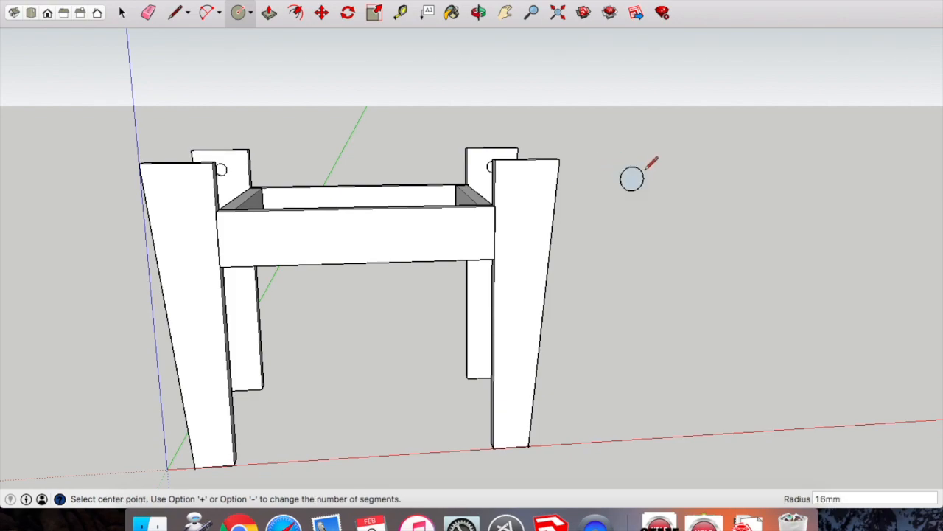
pyautogui.press('Return')
# - Push/Pull the circle's face 270 mm along the green axis to form a round rod
pyautogui.click(478, 12)
pyautogui.moveTo(531, 88); pyautogui.dragTo(646, 158)
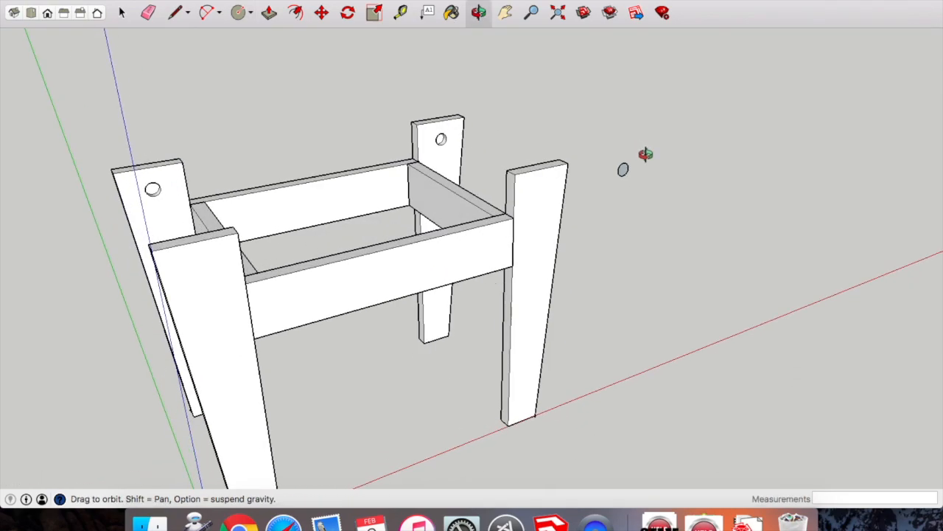
pyautogui.click(268, 13)
pyautogui.scroll(3, 617, 135)
pyautogui.moveTo(628, 201); pyautogui.dragTo(503, 154)
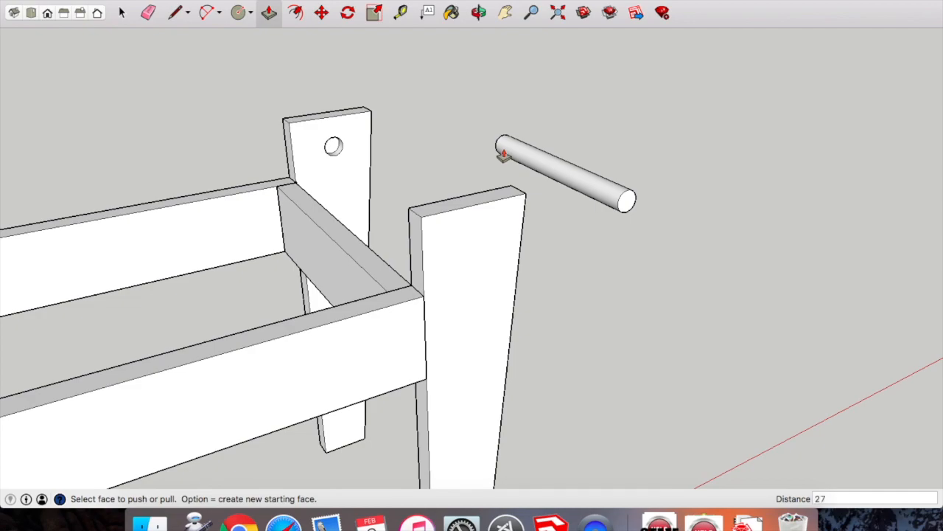
pyautogui.write('270')
pyautogui.press('Return')
# - Select the whole rod and make it a component named Rail
pyautogui.click(478, 13)
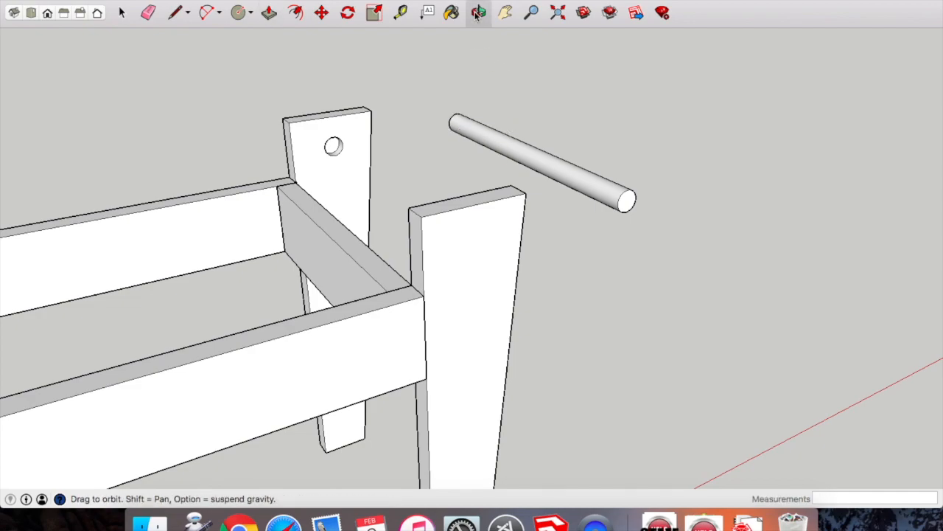
pyautogui.moveTo(563, 120); pyautogui.dragTo(560, 321)
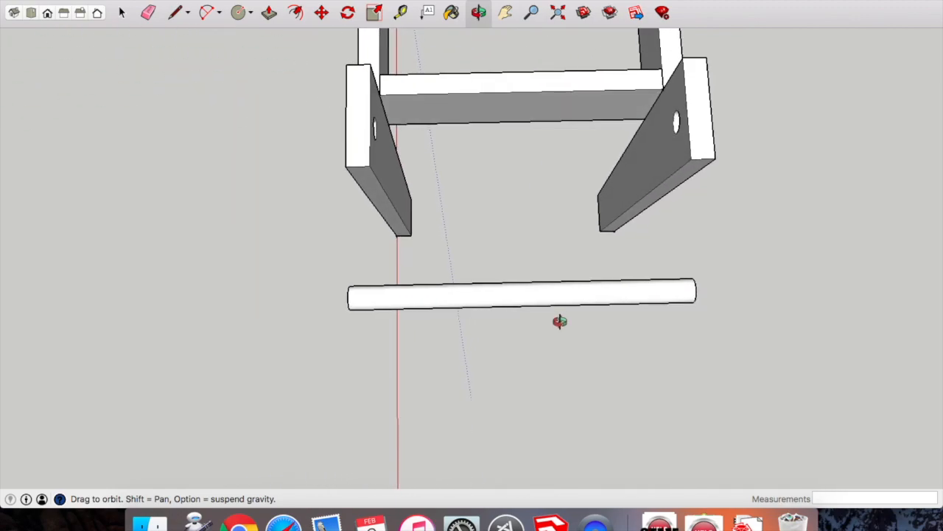
pyautogui.click(123, 13)
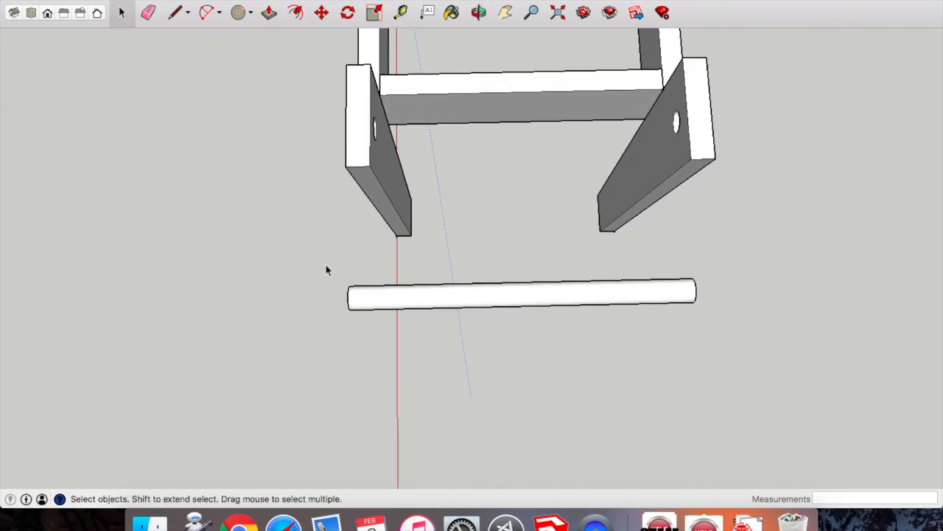
pyautogui.moveTo(327, 273); pyautogui.dragTo(727, 331)
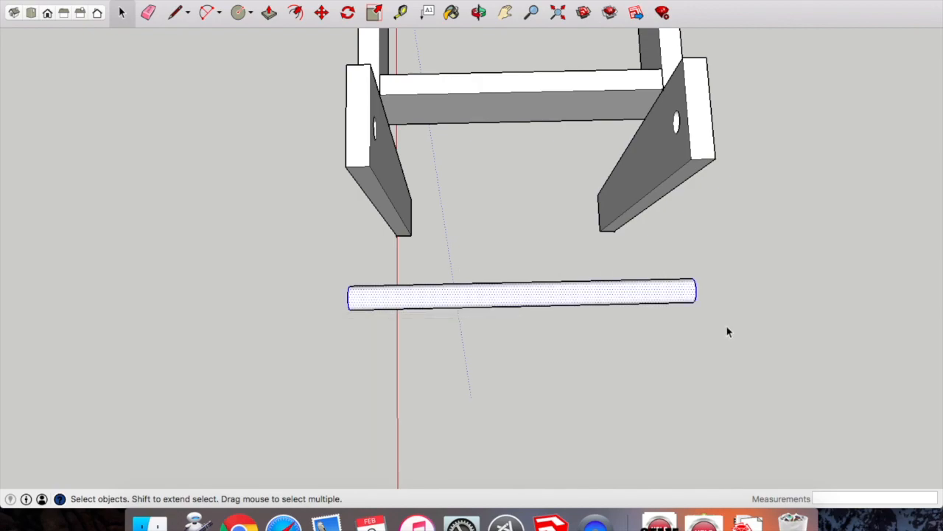
pyautogui.rightClick(652, 289)
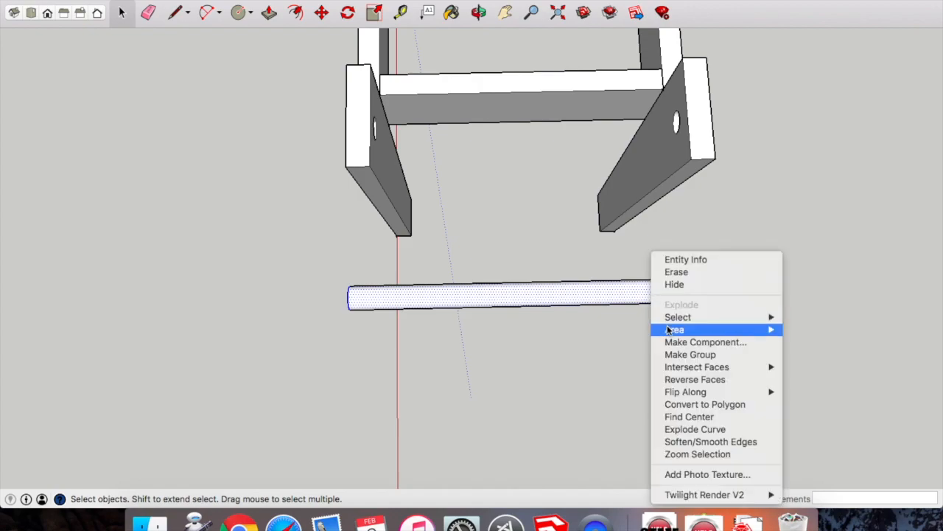
pyautogui.click(675, 342)
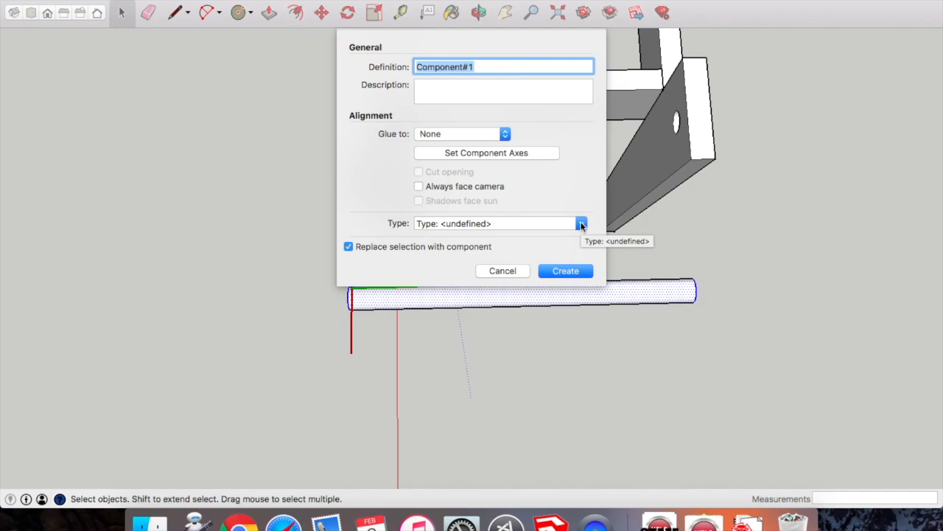
pyautogui.write('Rail')
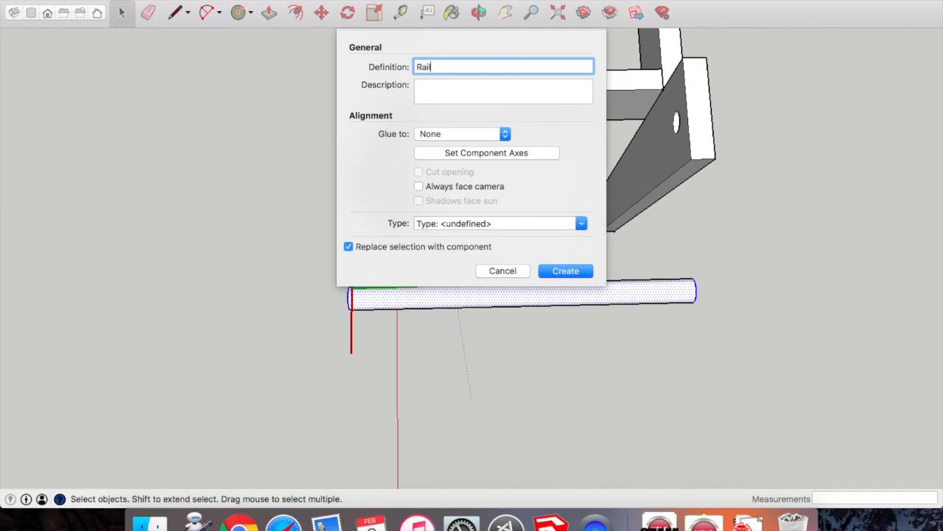
pyautogui.press('Return')
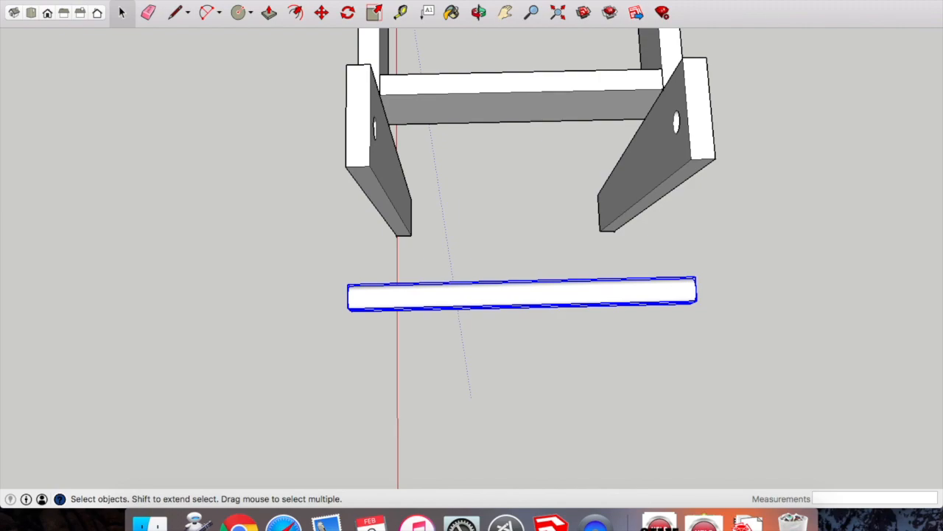
# - Move the Rail by the top of its end to the midpoint of the top edge on the leg's inner face
pyautogui.click(479, 12)
pyautogui.moveTo(563, 163); pyautogui.dragTo(463, 175)
pyautogui.scroll(5, 411, 81)
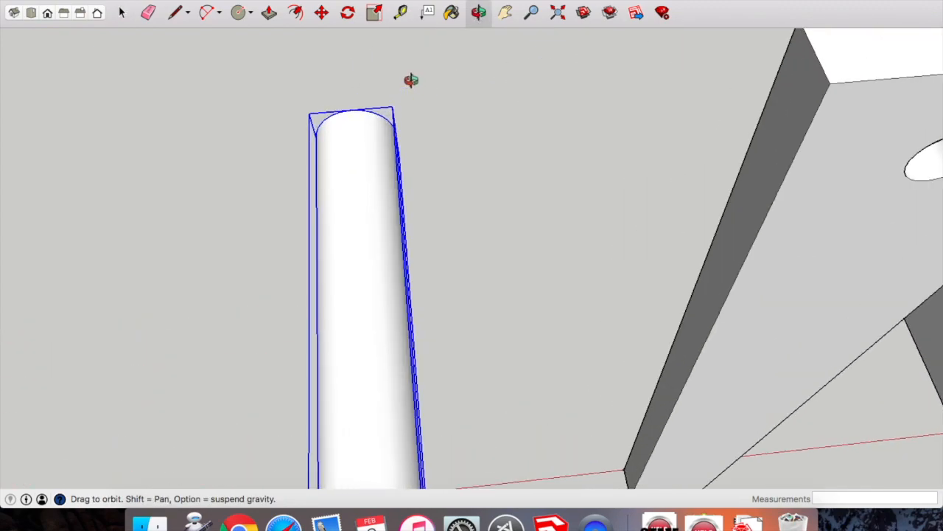
pyautogui.scroll(-3, 410, 75)
pyautogui.moveTo(413, 76); pyautogui.dragTo(393, 66)
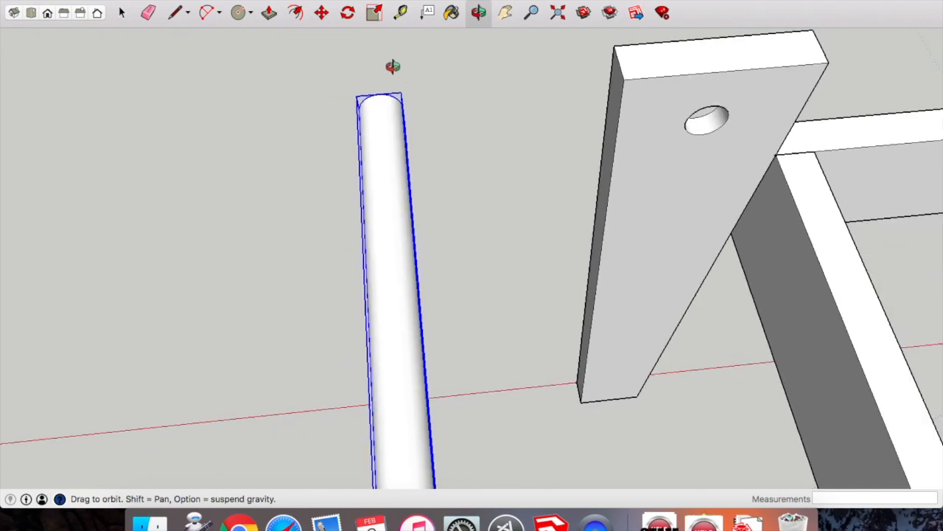
pyautogui.click(322, 13)
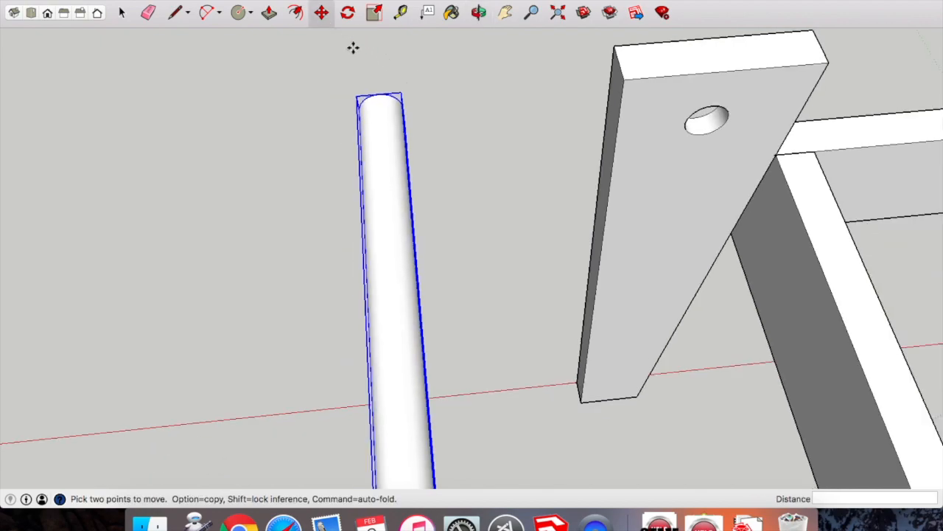
pyautogui.click(379, 96)
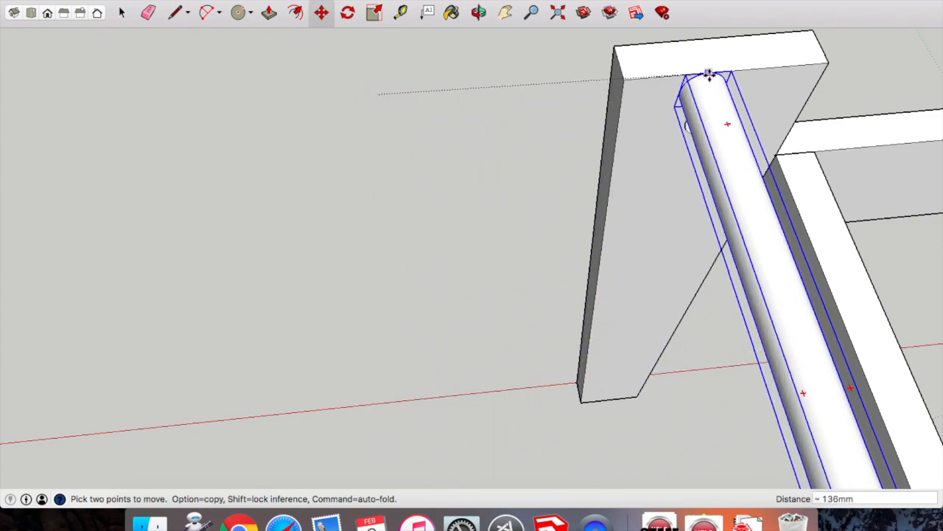
pyautogui.click(724, 70)
# - Move the Rail 20.5 mm down along the blue axis to the height of the leg holes
pyautogui.click(479, 13)
pyautogui.moveTo(684, 137); pyautogui.dragTo(720, 110)
pyautogui.scroll(-4, 720, 110)
pyautogui.scroll(-3, 720, 110)
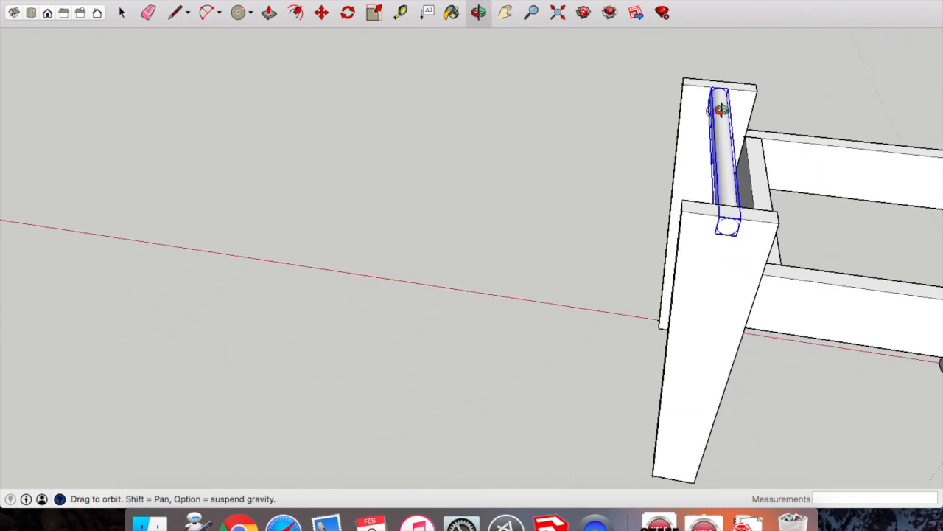
pyautogui.moveTo(644, 126); pyautogui.dragTo(710, 98)
pyautogui.scroll(-4, 675, 138)
pyautogui.scroll(8, 563, 81)
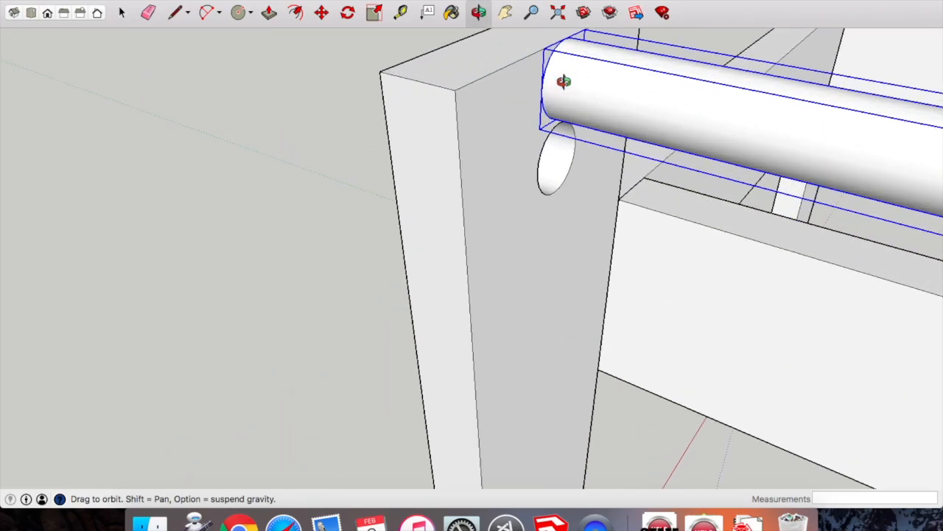
pyautogui.moveTo(591, 173); pyautogui.dragTo(684, 154)
pyautogui.scroll(-8, 591, 179)
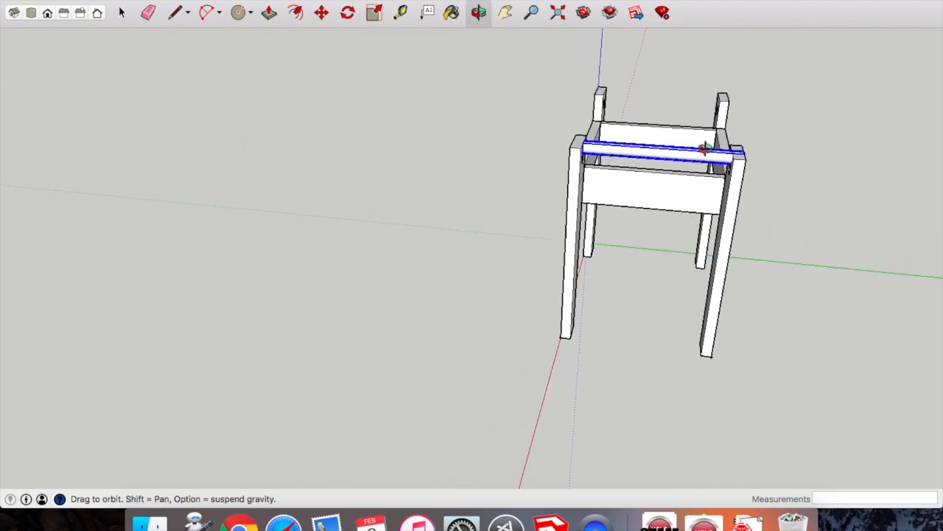
pyautogui.scroll(8, 701, 148)
pyautogui.moveTo(695, 150); pyautogui.dragTo(676, 162)
pyautogui.click(322, 12)
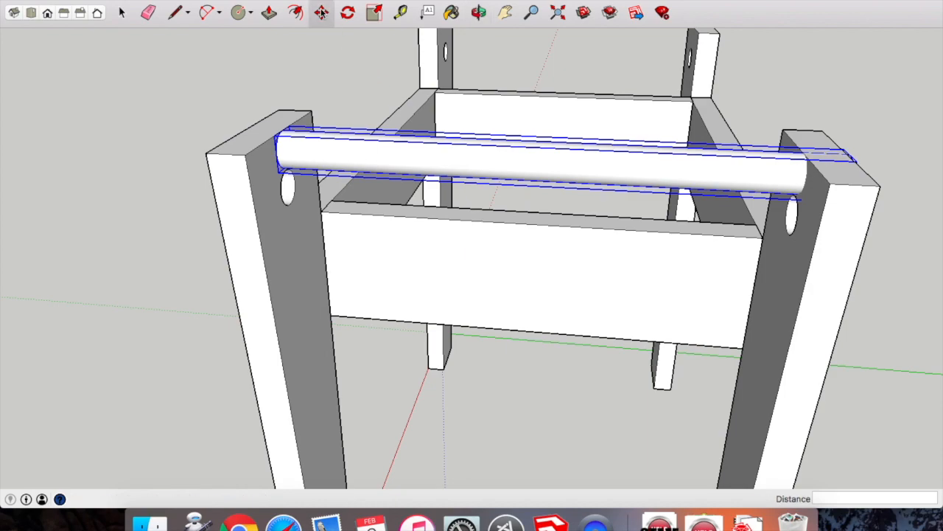
pyautogui.moveTo(472, 166)
pyautogui.mouseDown()
pyautogui.moveTo(486, 196)
pyautogui.moveTo(491, 179)
pyautogui.moveTo(475, 156)
pyautogui.moveTo(474, 177)
pyautogui.moveTo(516, 274)
pyautogui.moveTo(486, 164)
pyautogui.moveTo(474, 154)
pyautogui.moveTo(463, 160)
pyautogui.moveTo(470, 170)
pyautogui.moveTo(474, 152)
pyautogui.moveTo(482, 154)
pyautogui.moveTo(473, 154)
pyautogui.mouseUp()
pyautogui.click(479, 13)
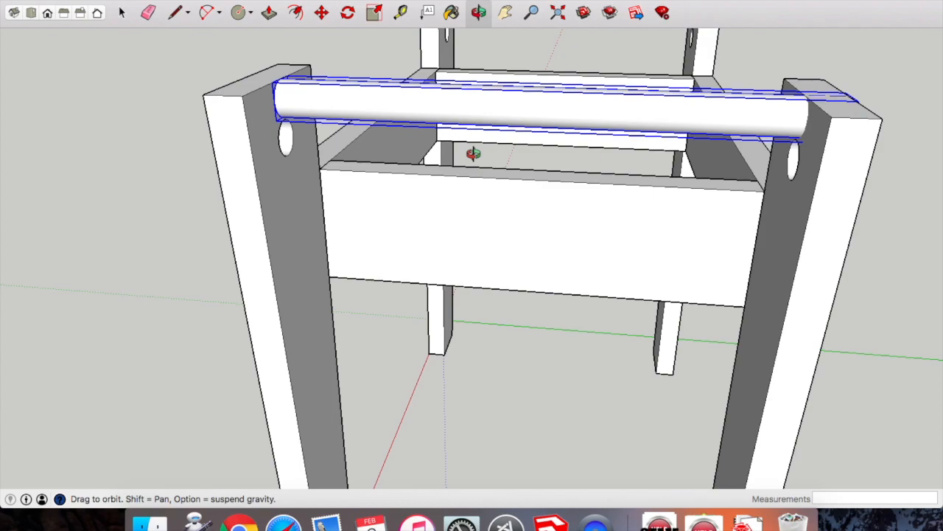
pyautogui.click(325, 13)
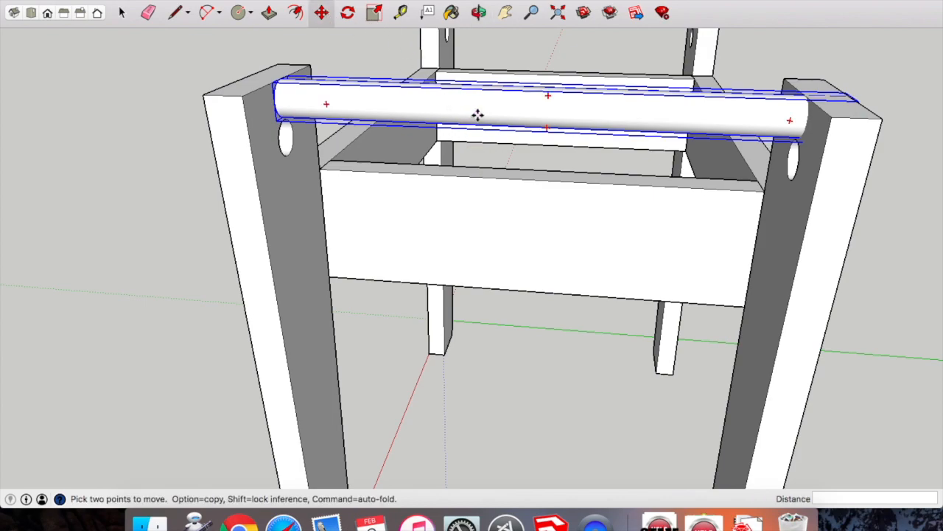
pyautogui.moveTo(477, 115); pyautogui.dragTo(482, 145)
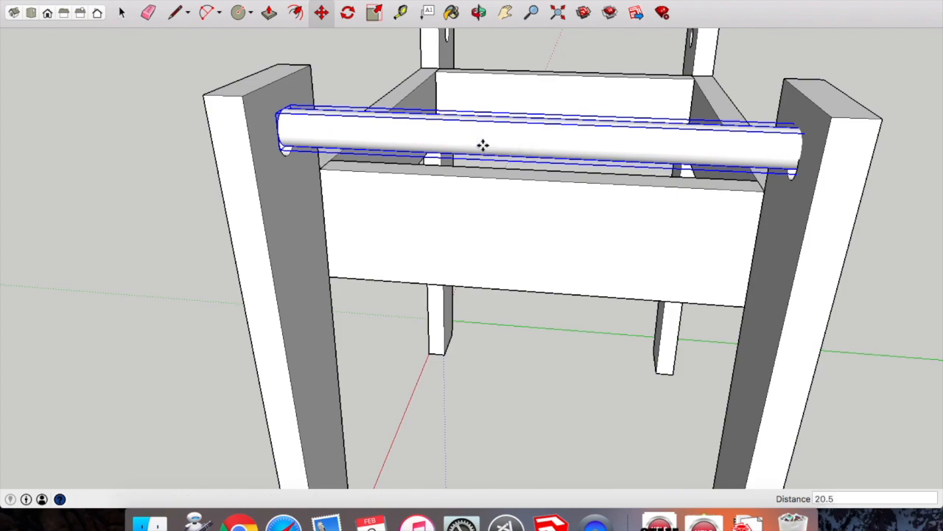
pyautogui.press('Return')
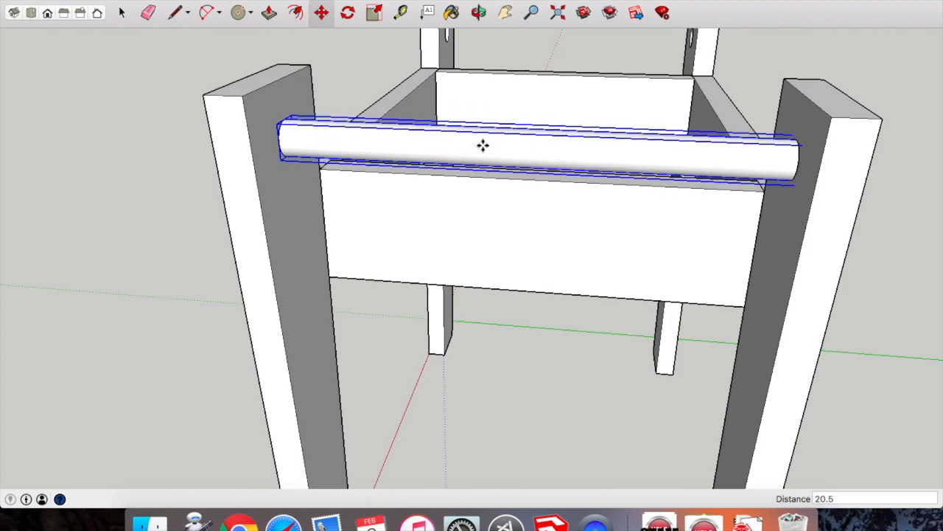
# - Shift the Rail 10 mm along the green axis so both ends sit in the leg holes, and clear the selection
pyautogui.press('Escape')
pyautogui.click(574, 155)
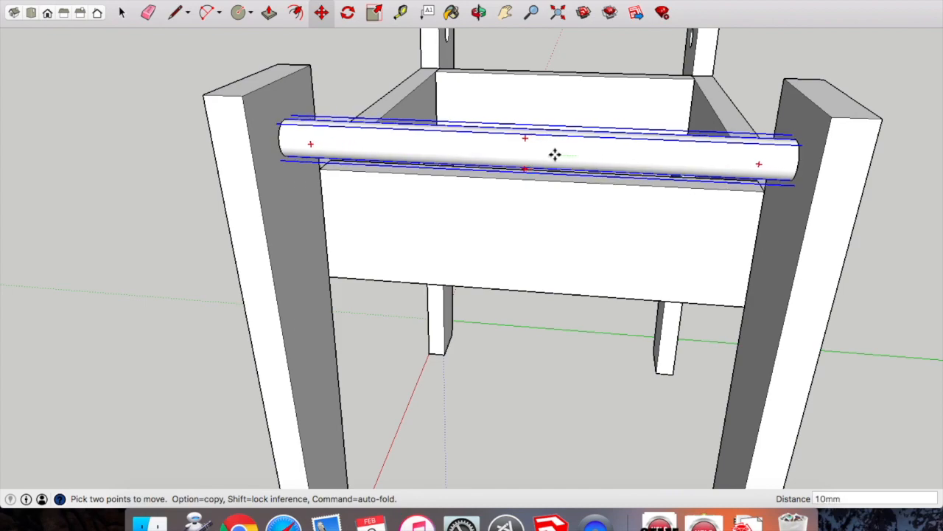
pyautogui.click(551, 155)
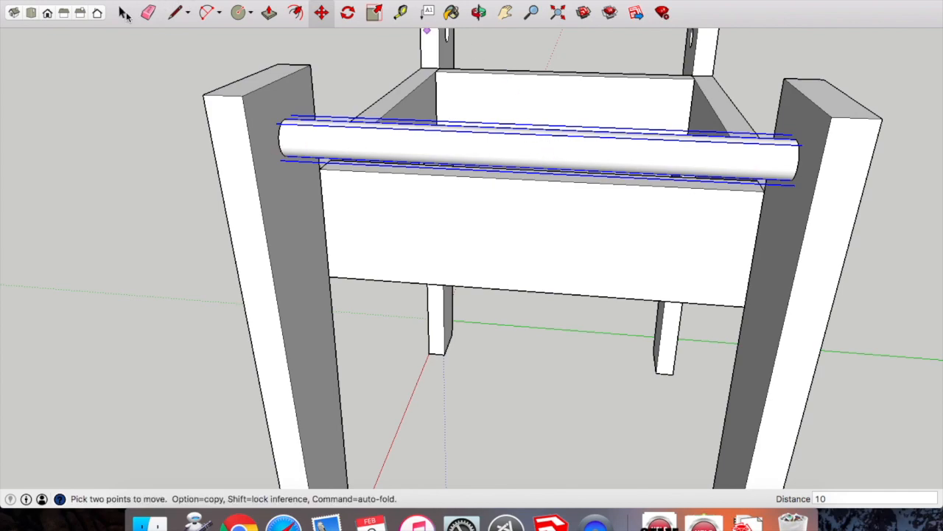
pyautogui.click(123, 13)
pyautogui.click(134, 169)
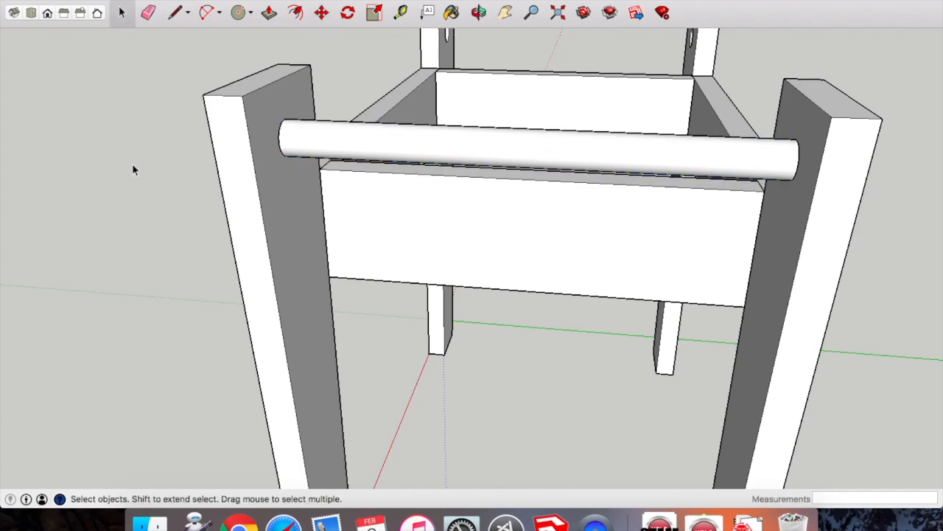
# - Copy the fitted Rail and paste the duplicate beside the pair of legs at the frame's opposite end
pyautogui.click(479, 13)
pyautogui.moveTo(516, 118); pyautogui.dragTo(604, 241)
pyautogui.scroll(-5, 477, 177)
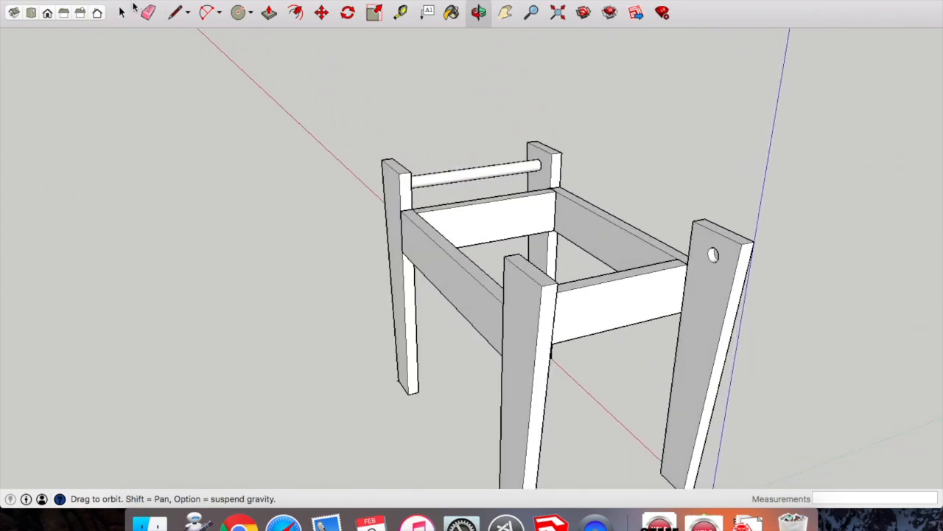
pyautogui.click(122, 13)
pyautogui.click(469, 175)
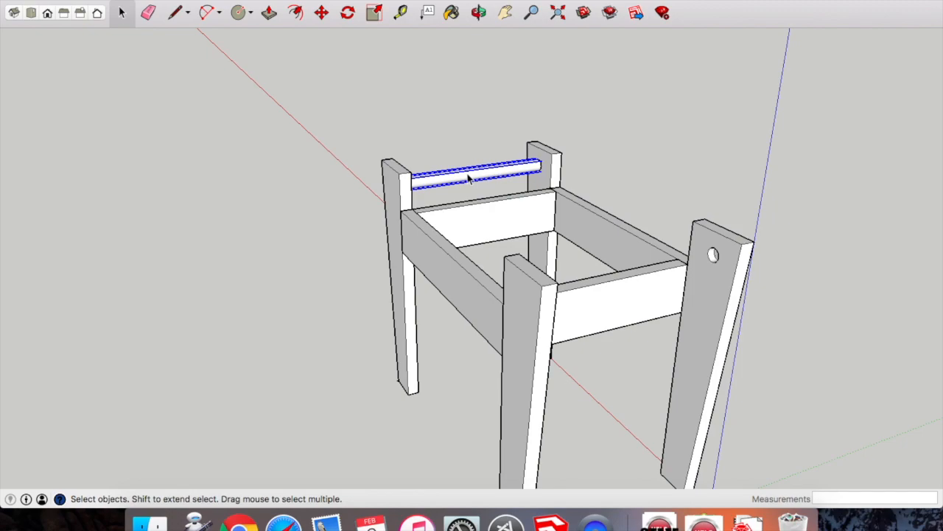
pyautogui.press('super+v')
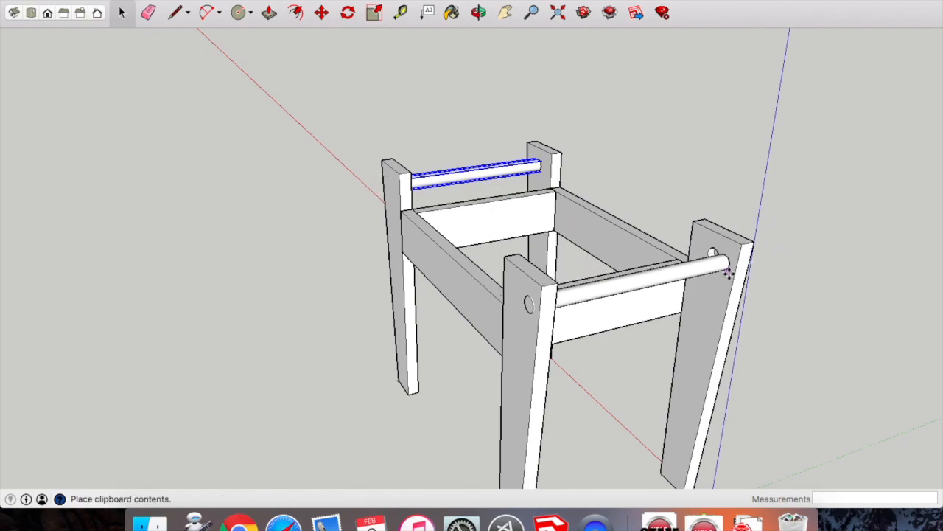
pyautogui.click(733, 273)
# - Move the copied Rail by the top of its end to the midpoint of the adjacent leg's top inner edge
pyautogui.click(478, 13)
pyautogui.moveTo(597, 159); pyautogui.dragTo(766, 255)
pyautogui.scroll(5, 735, 213)
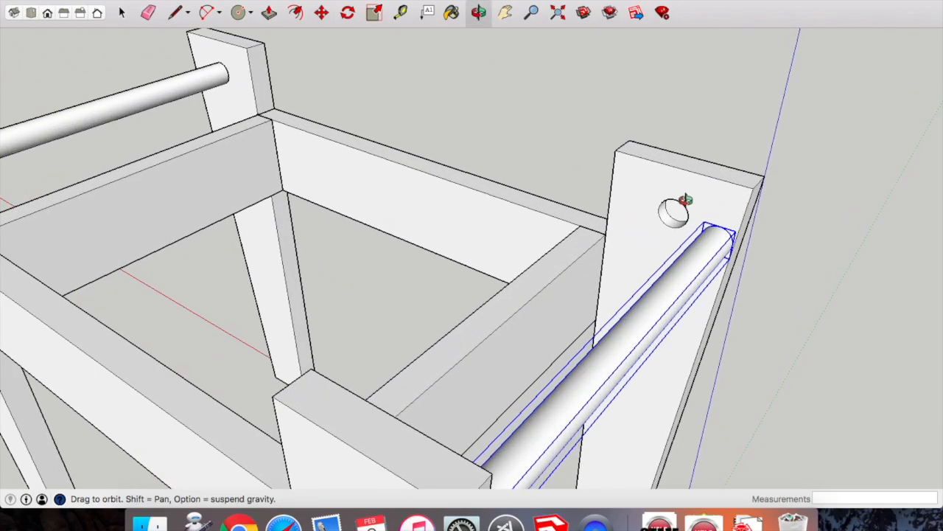
pyautogui.scroll(-3, 737, 206)
pyautogui.scroll(5, 732, 145)
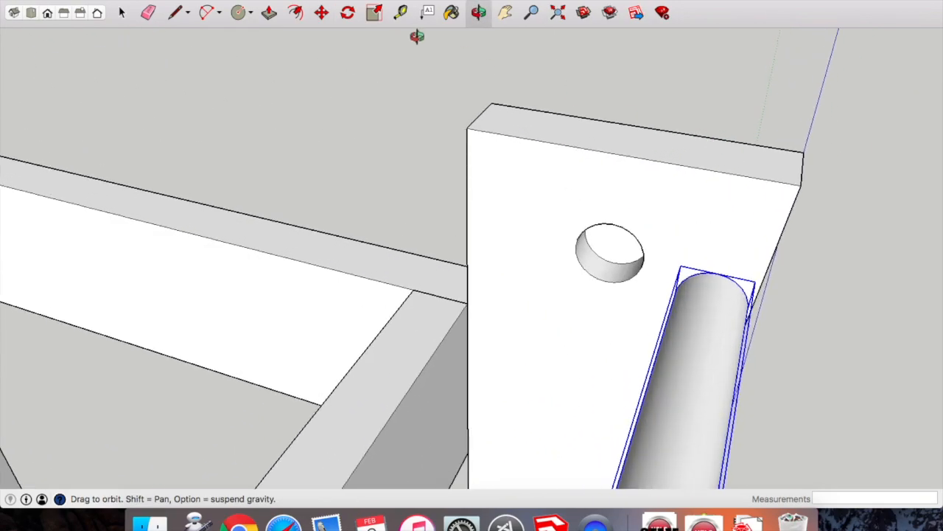
pyautogui.click(322, 13)
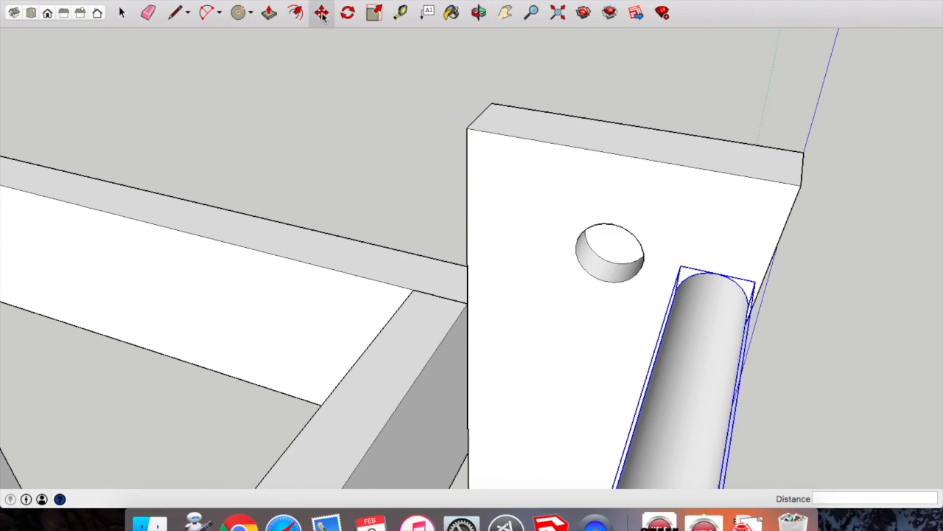
pyautogui.click(716, 274)
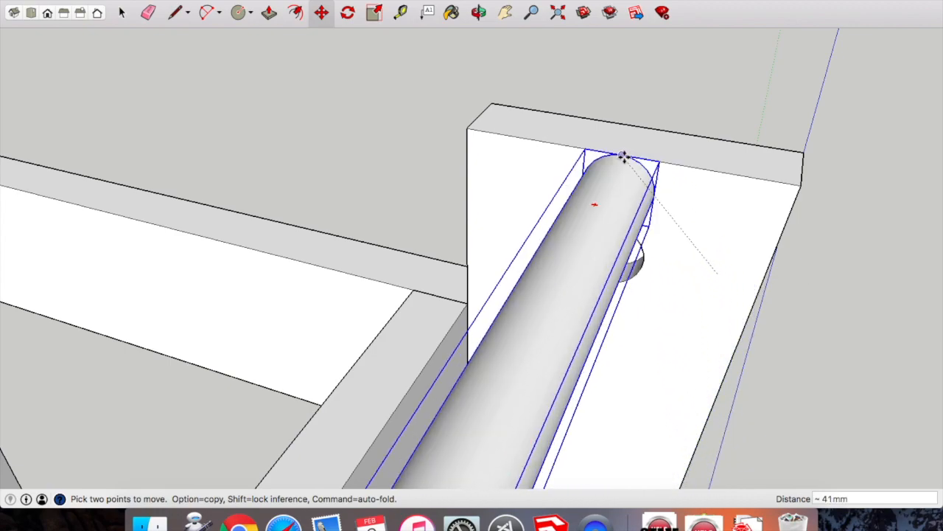
pyautogui.click(625, 155)
# - Lower the copied Rail 20.5 mm along the blue axis to line it up with its leg holes
pyautogui.click(479, 12)
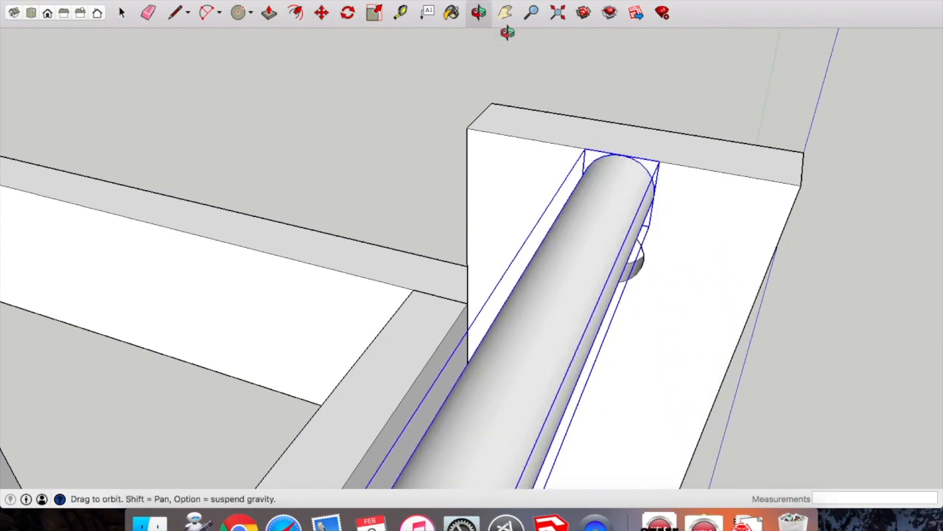
pyautogui.scroll(-10, 624, 194)
pyautogui.moveTo(551, 192); pyautogui.dragTo(435, 131)
pyautogui.scroll(5, 437, 159)
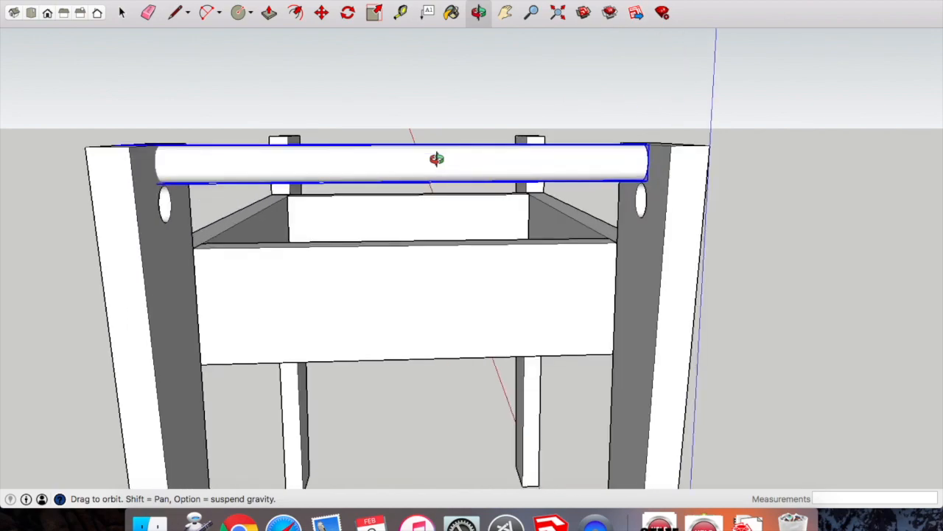
pyautogui.click(325, 13)
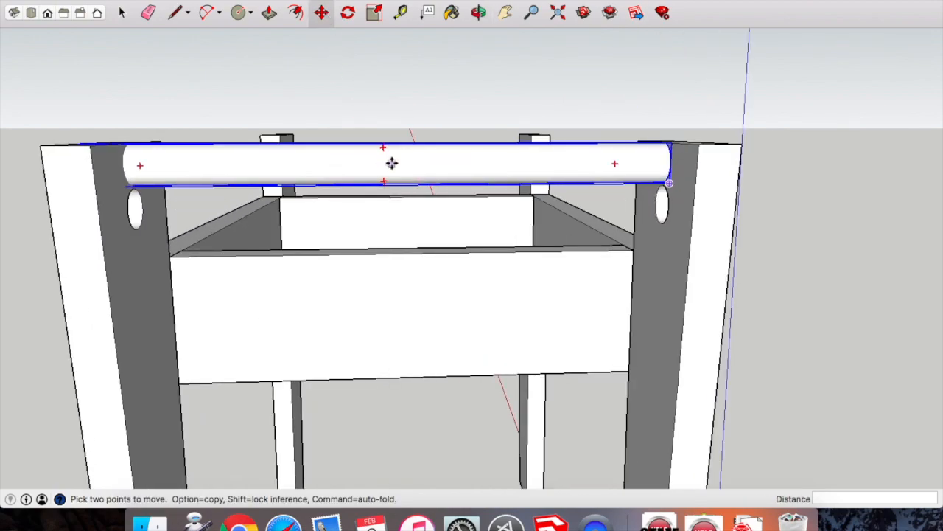
pyautogui.click(409, 164)
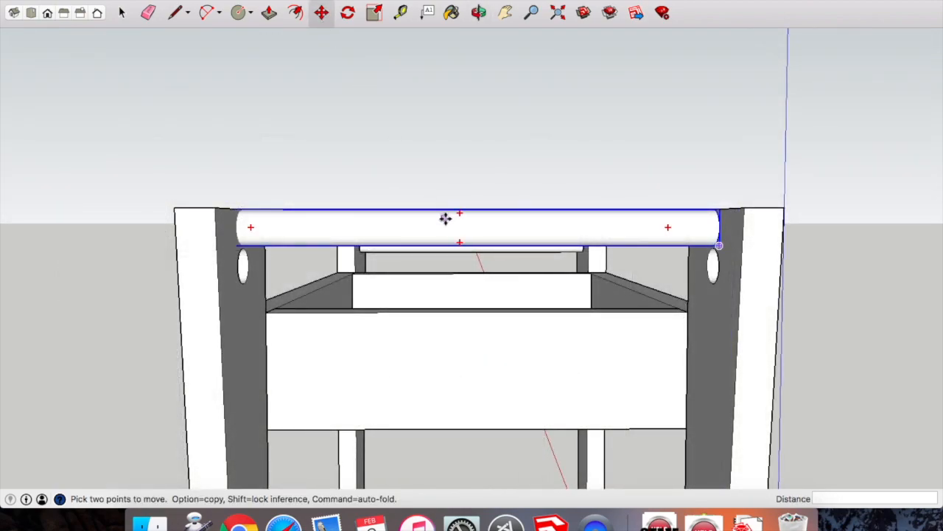
pyautogui.click(432, 226)
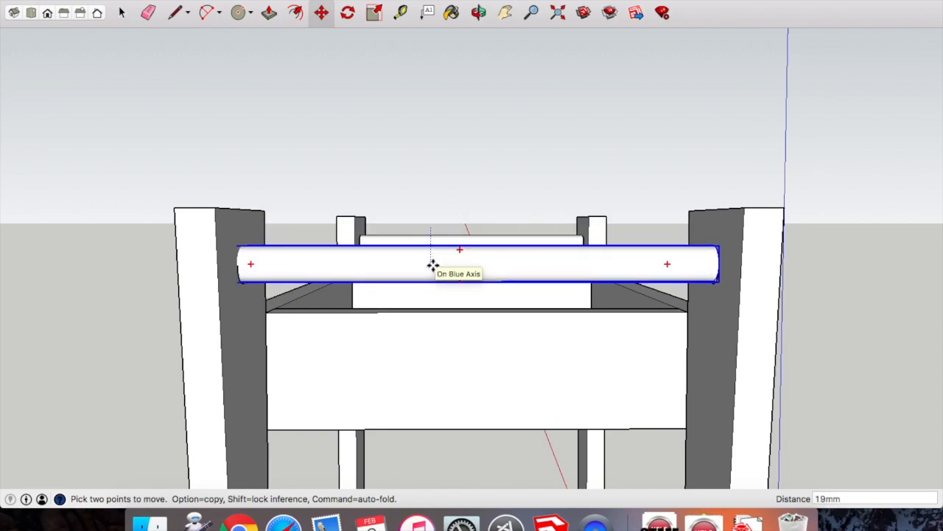
pyautogui.write('2')
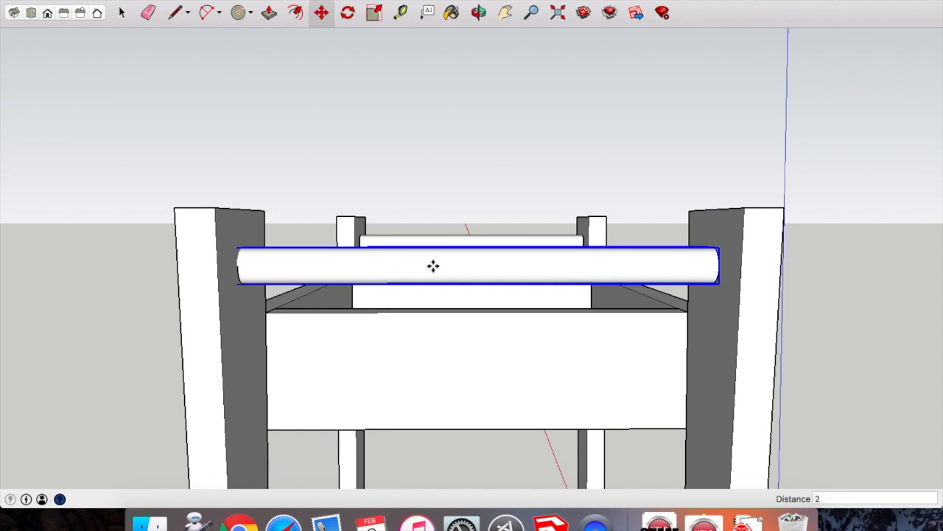
pyautogui.write('0.5')
pyautogui.press('Return')
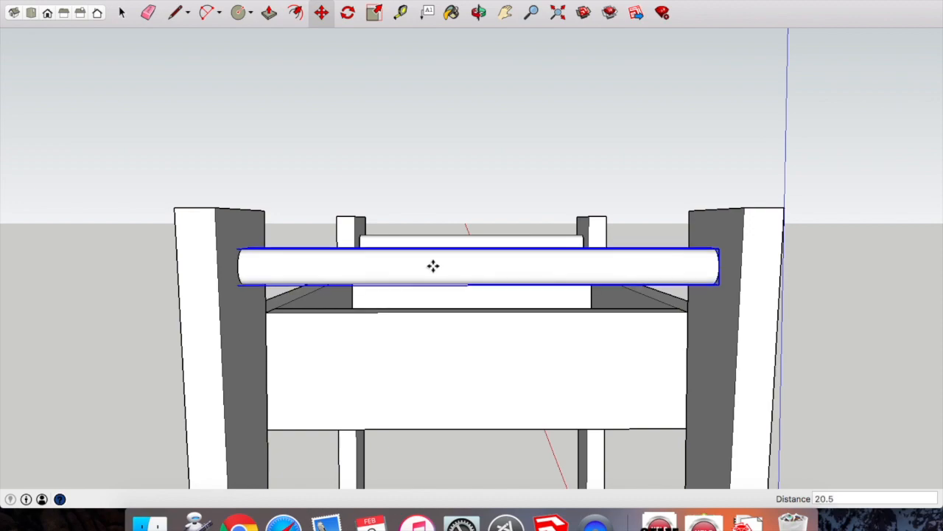
# - Shift the copied Rail along the green axis so both ends sit in its leg holes, and clear the selection
pyautogui.click(479, 12)
pyautogui.moveTo(455, 59); pyautogui.dragTo(447, 265)
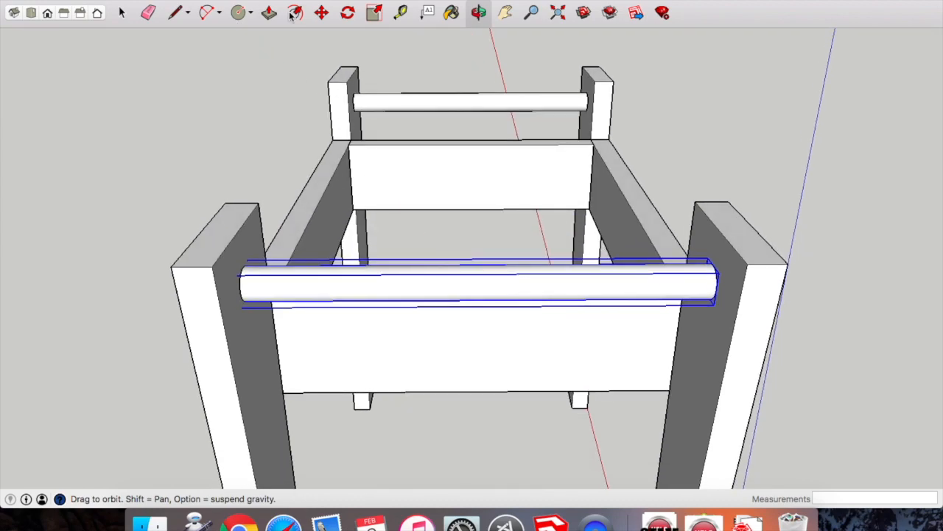
pyautogui.click(321, 13)
pyautogui.click(368, 292)
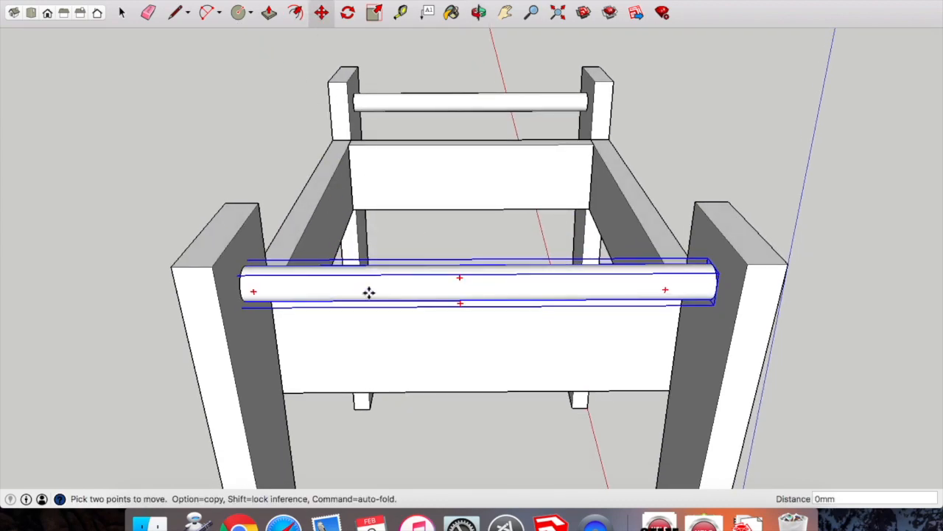
pyautogui.click(377, 292)
pyautogui.click(122, 12)
pyautogui.click(177, 225)
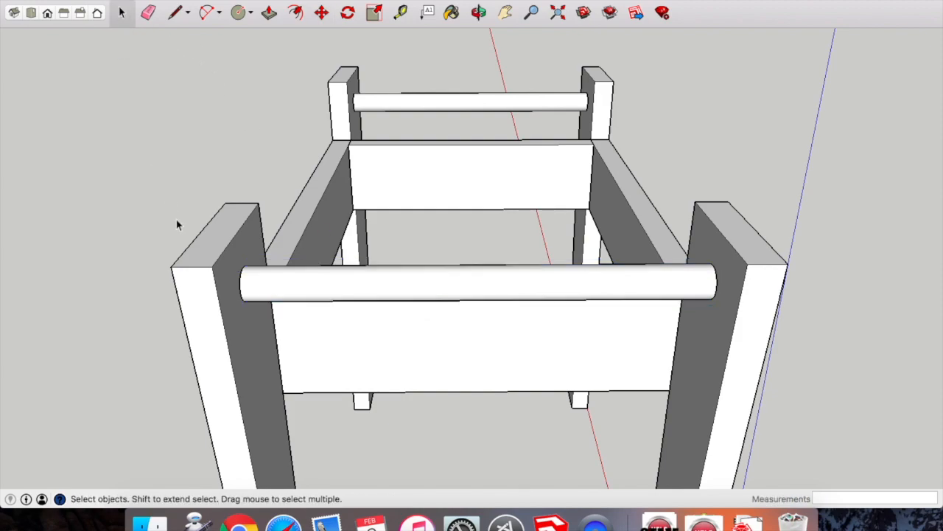
# - Examine the frame with both Rails in place from several angles
pyautogui.click(478, 12)
pyautogui.moveTo(358, 143); pyautogui.dragTo(529, 159)
pyautogui.scroll(-5, 562, 166)
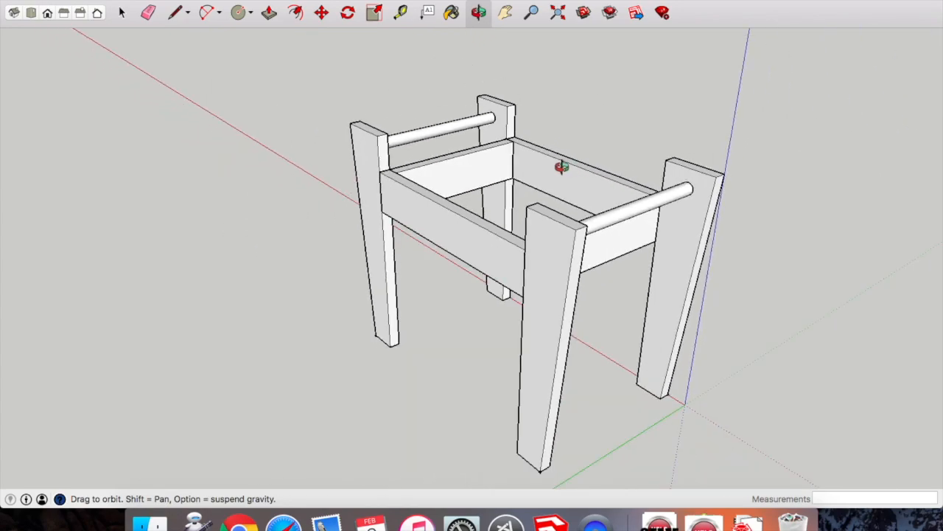
pyautogui.moveTo(560, 162)
pyautogui.mouseDown()
pyautogui.moveTo(522, 213)
pyautogui.moveTo(626, 213)
pyautogui.moveTo(676, 199)
pyautogui.moveTo(510, 215)
pyautogui.moveTo(604, 219)
pyautogui.moveTo(660, 238)
pyautogui.mouseUp()
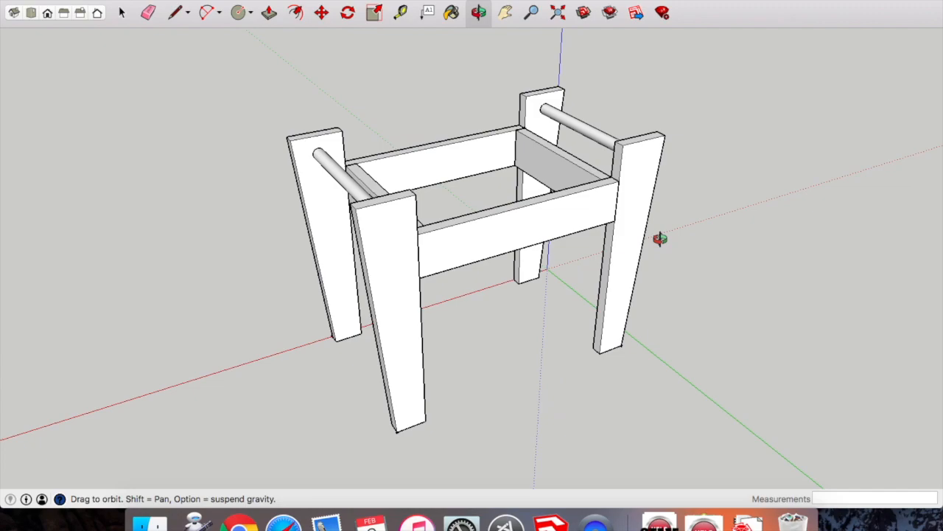
pyautogui.moveTo(629, 160); pyautogui.dragTo(480, 341)
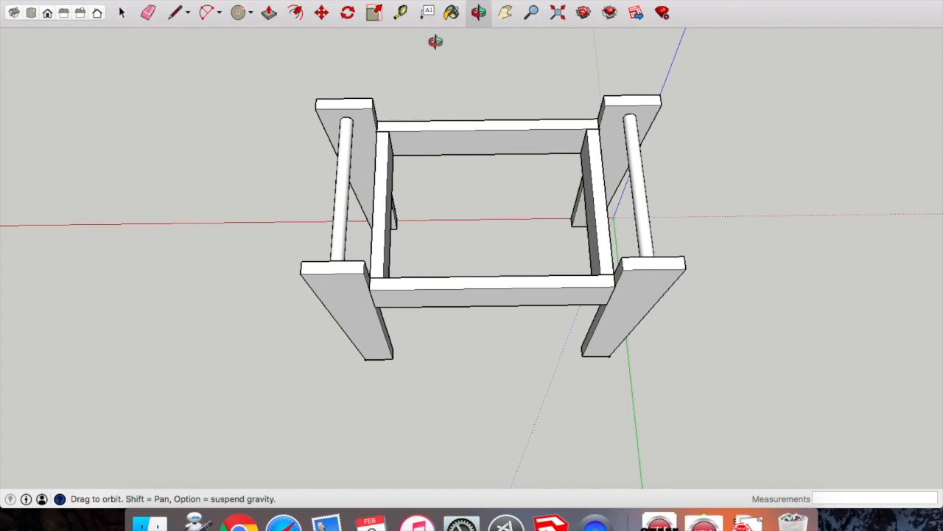
# - Draw a 312 by 250 mm rectangle on the ground beside the frame
pyautogui.moveTo(466, 214); pyautogui.dragTo(545, 230)
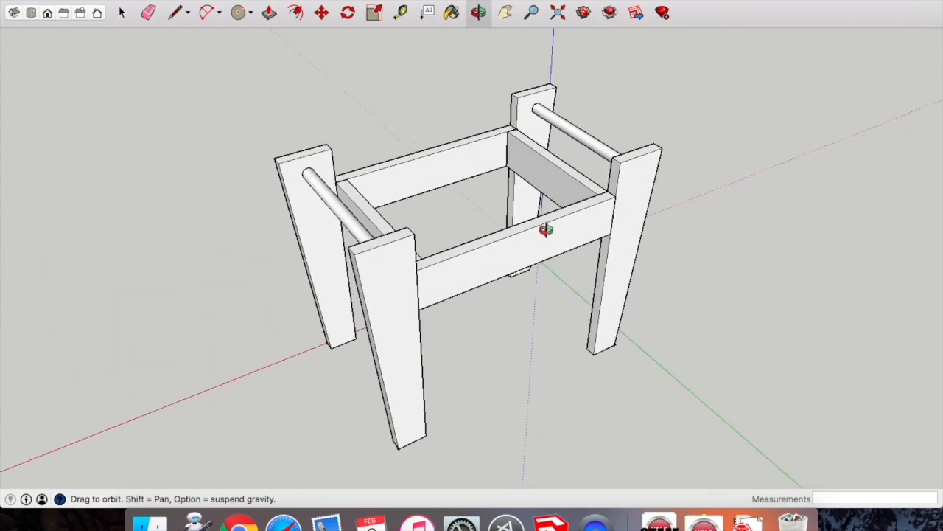
pyautogui.scroll(-5, 545, 230)
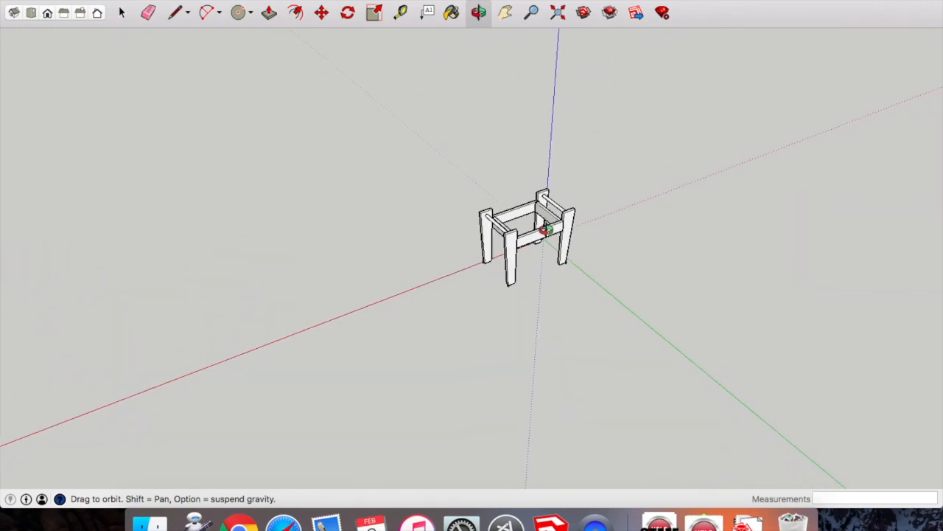
pyautogui.click(251, 14)
pyautogui.click(272, 34)
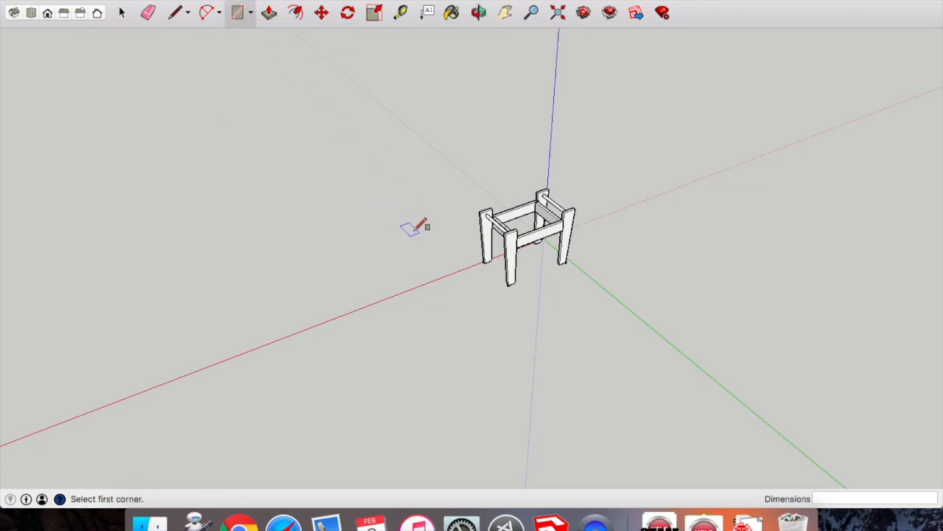
pyautogui.click(465, 277)
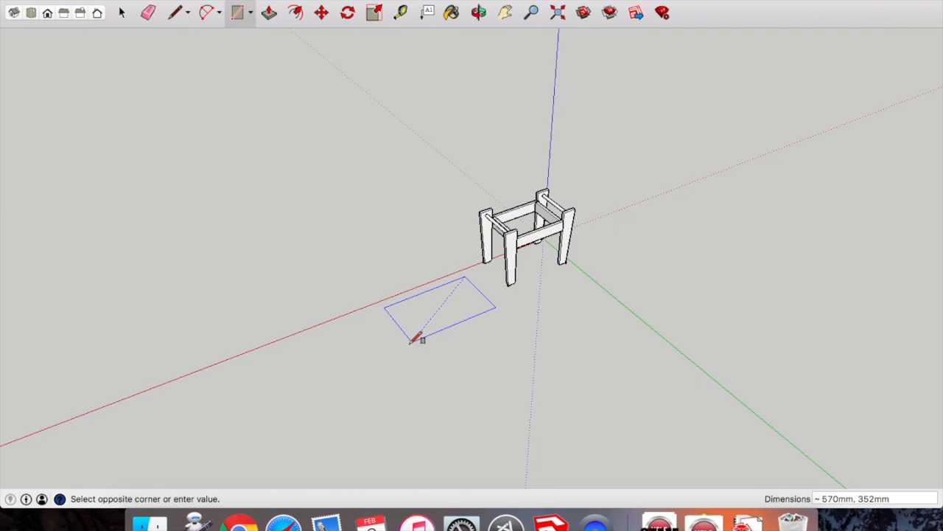
pyautogui.click(415, 337)
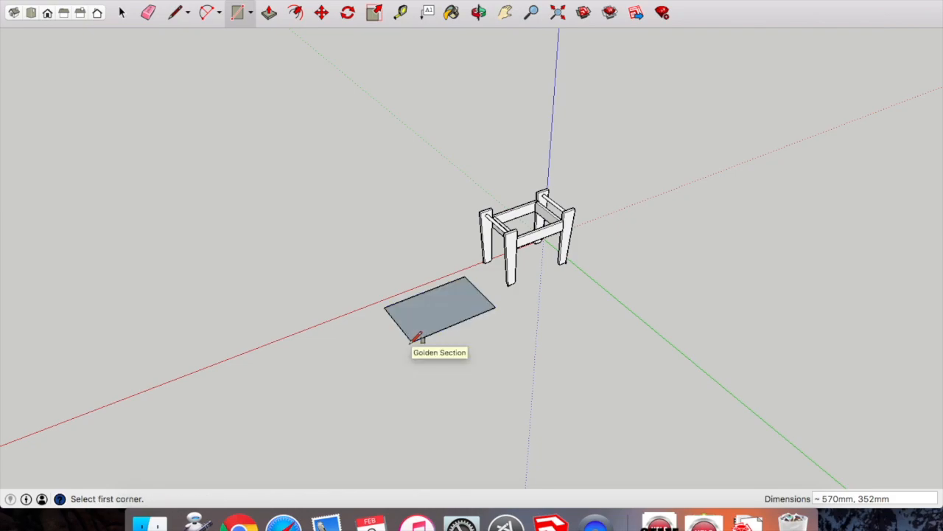
pyautogui.write('312,250')
pyautogui.press('Return')
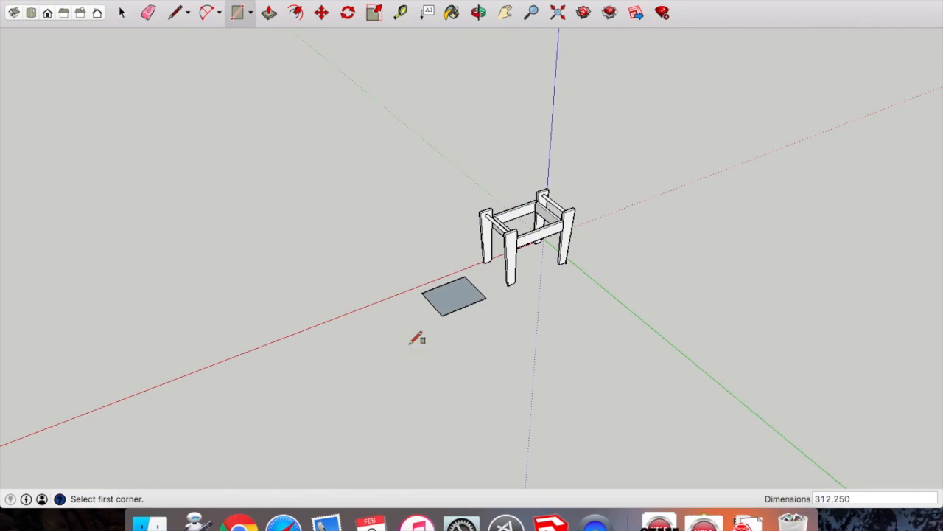
# - Push/Pull the 312 by 250 mm rectangle up into a 17 mm thick board
pyautogui.click(269, 13)
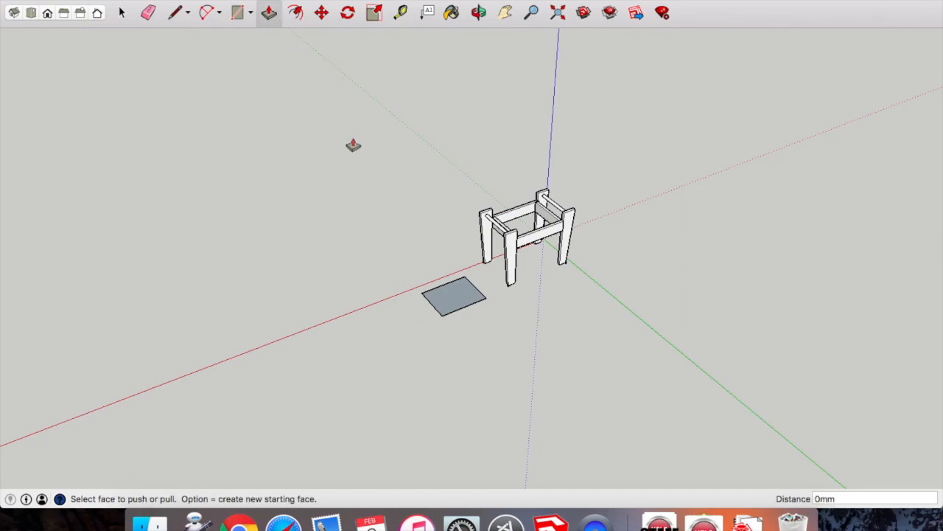
pyautogui.scroll(5, 443, 303)
pyautogui.click(448, 316)
pyautogui.click(453, 304)
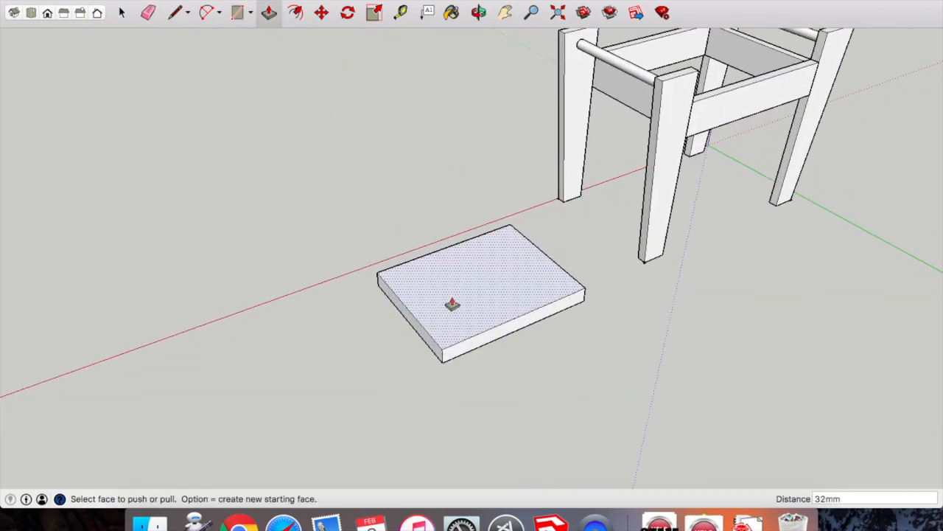
pyautogui.click(452, 304)
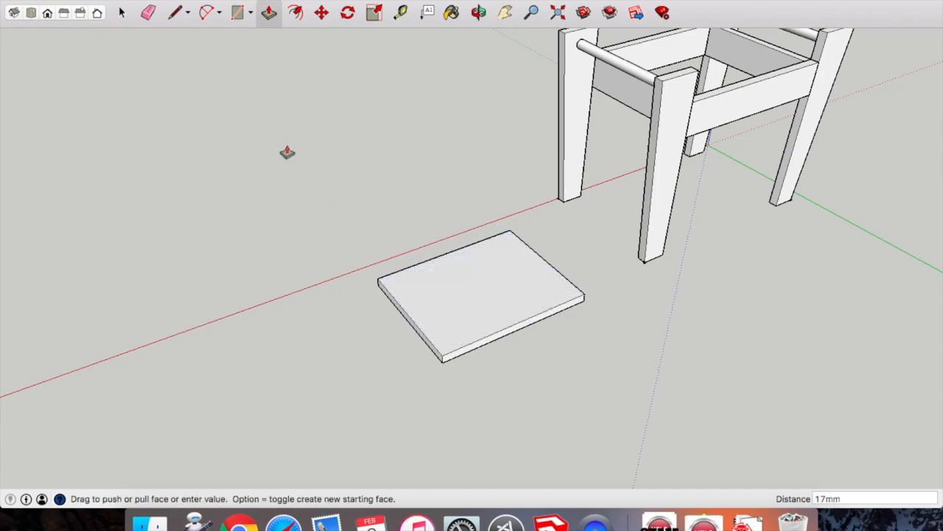
# - Select the whole new board and make it a component named Base
pyautogui.click(122, 14)
pyautogui.moveTo(351, 213); pyautogui.dragTo(610, 380)
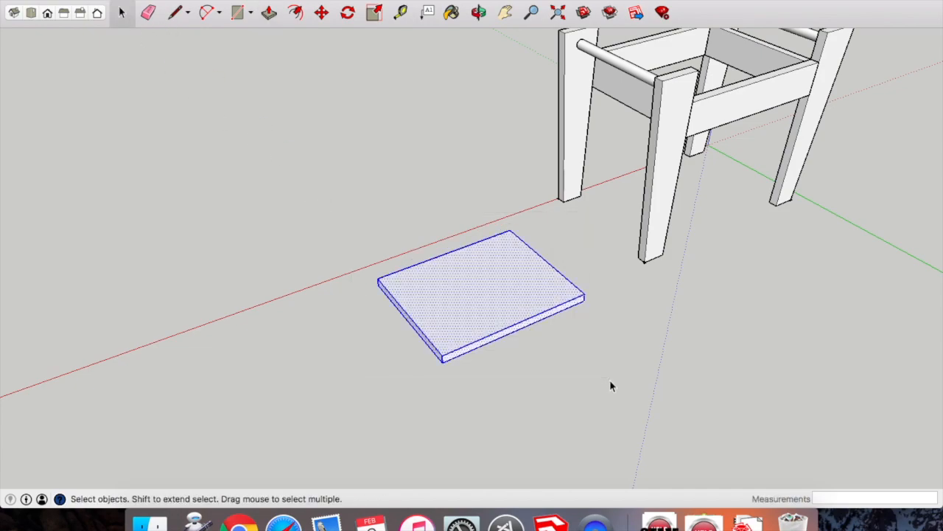
pyautogui.rightClick(507, 296)
pyautogui.click(540, 379)
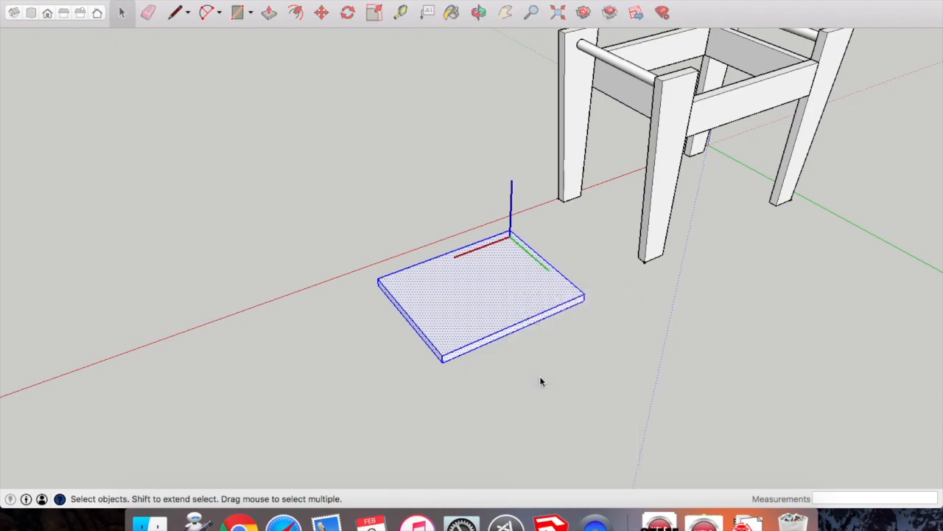
pyautogui.write('Bas')
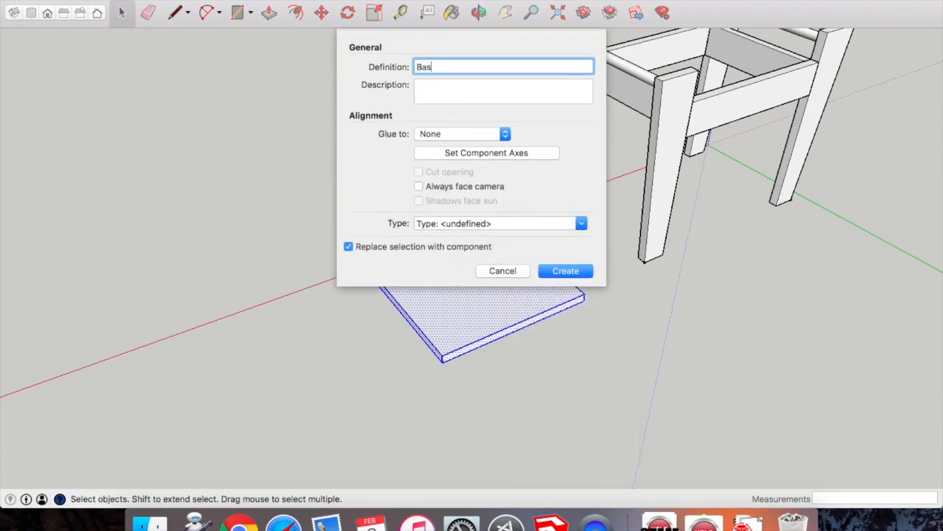
pyautogui.write('e')
pyautogui.press('Return')
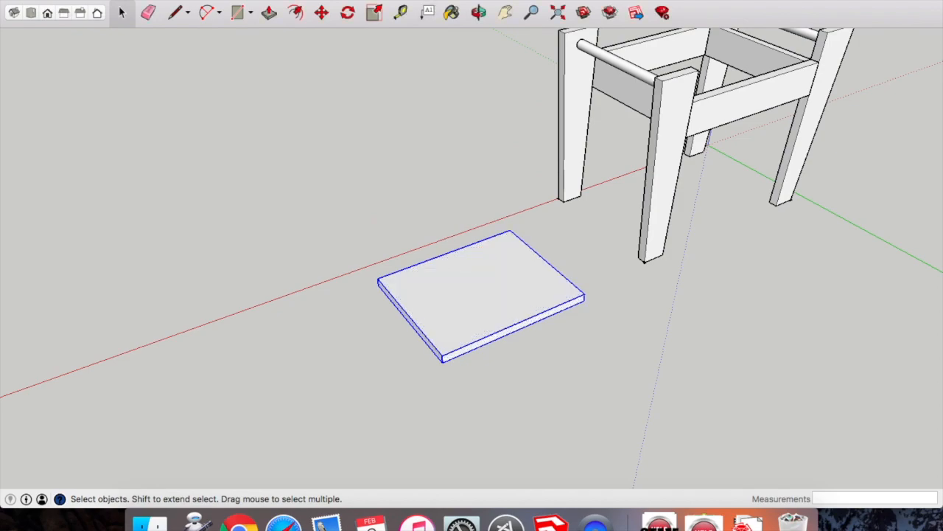
# - Move the Base by its bottom corner to the matching inner bottom corner of the board frame, and clear the selection
pyautogui.click(479, 12)
pyautogui.moveTo(667, 146); pyautogui.dragTo(455, 128)
pyautogui.click(322, 13)
pyautogui.press('o')
pyautogui.moveTo(604, 309); pyautogui.dragTo(661, 135)
pyautogui.click(322, 13)
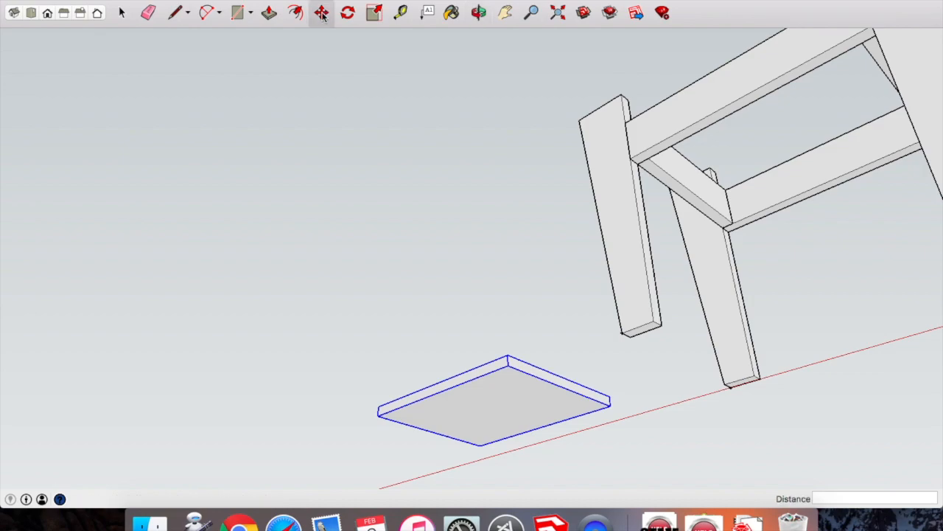
pyautogui.click(378, 417)
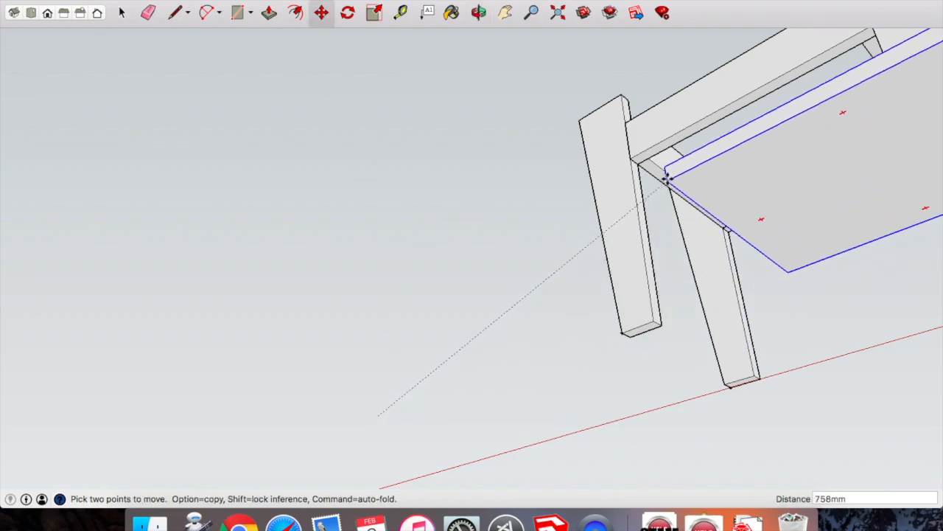
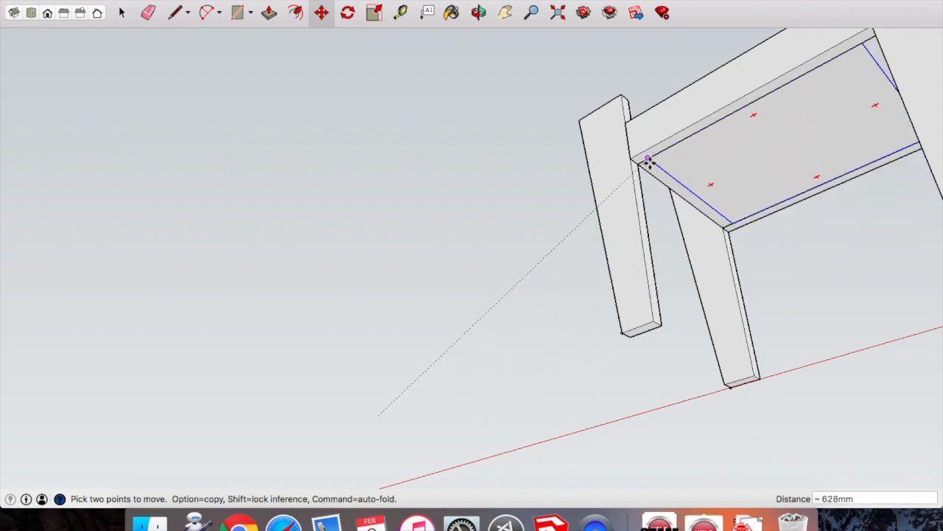
pyautogui.scroll(5, 647, 161)
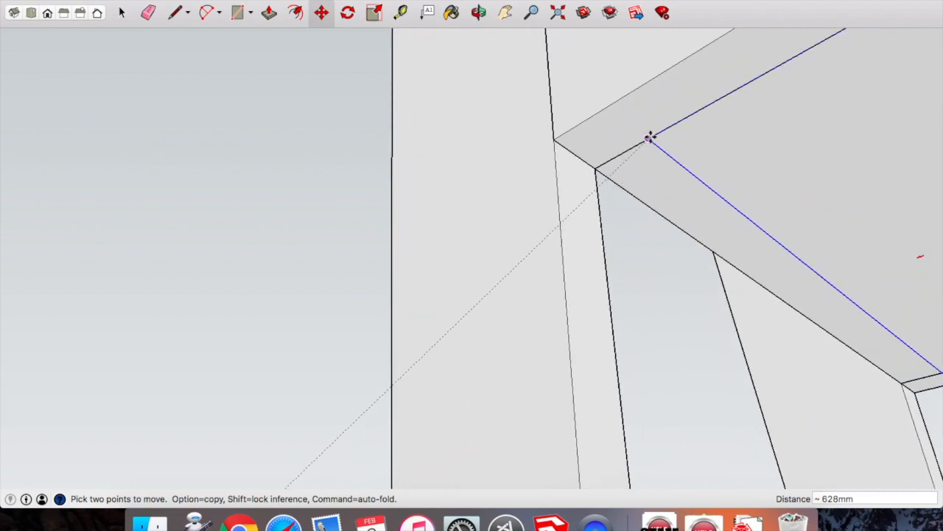
pyautogui.scroll(-6, 605, 223)
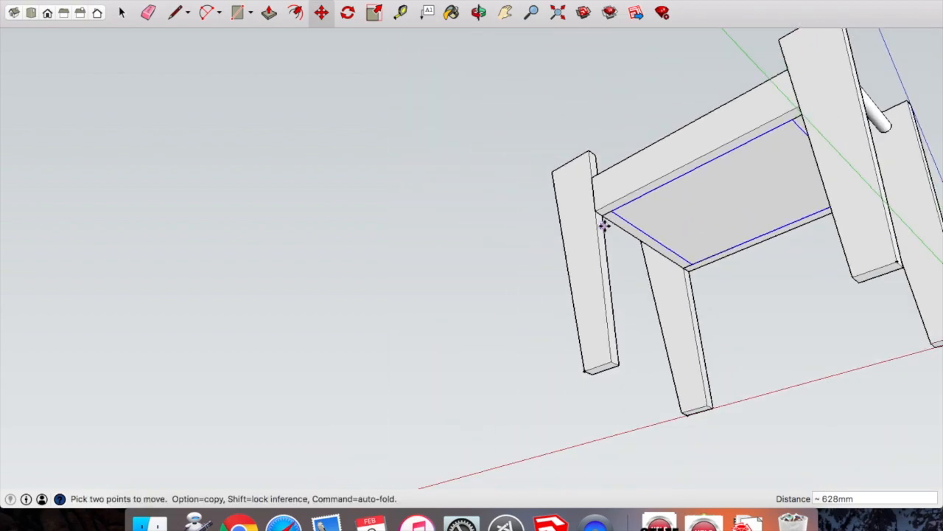
pyautogui.click(479, 12)
pyautogui.moveTo(664, 147); pyautogui.dragTo(775, 377)
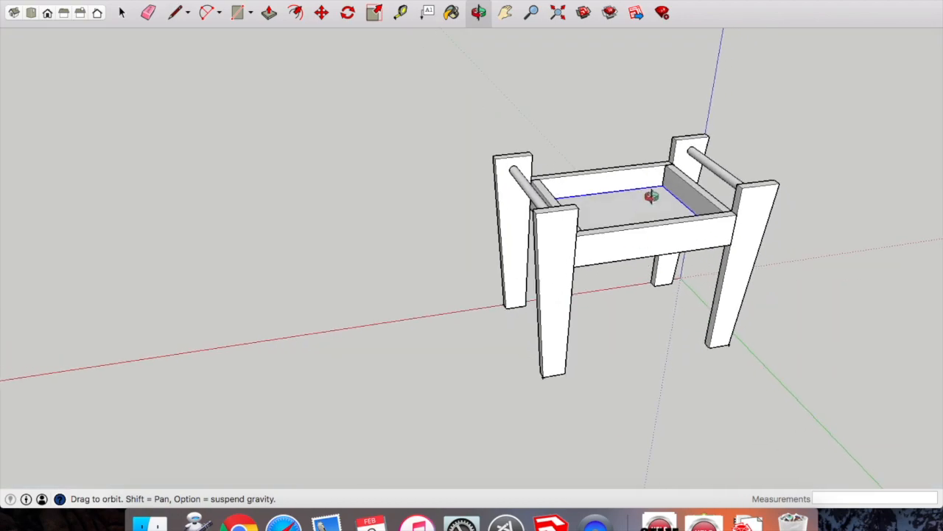
pyautogui.click(122, 12)
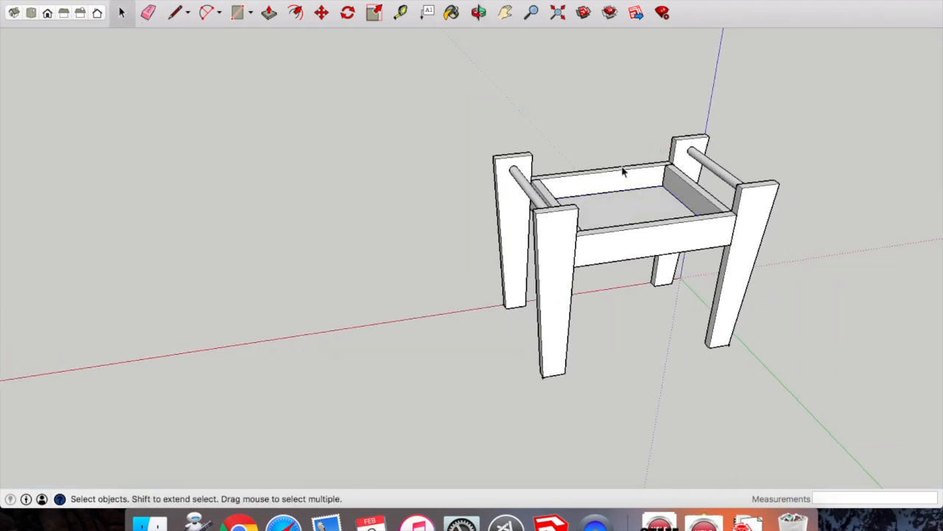
# - Draw a 330 by 278 mm rectangle on the ground beside the frame for the lid
pyautogui.scroll(2, 685, 189)
pyautogui.click(479, 12)
pyautogui.moveTo(663, 177); pyautogui.dragTo(628, 264)
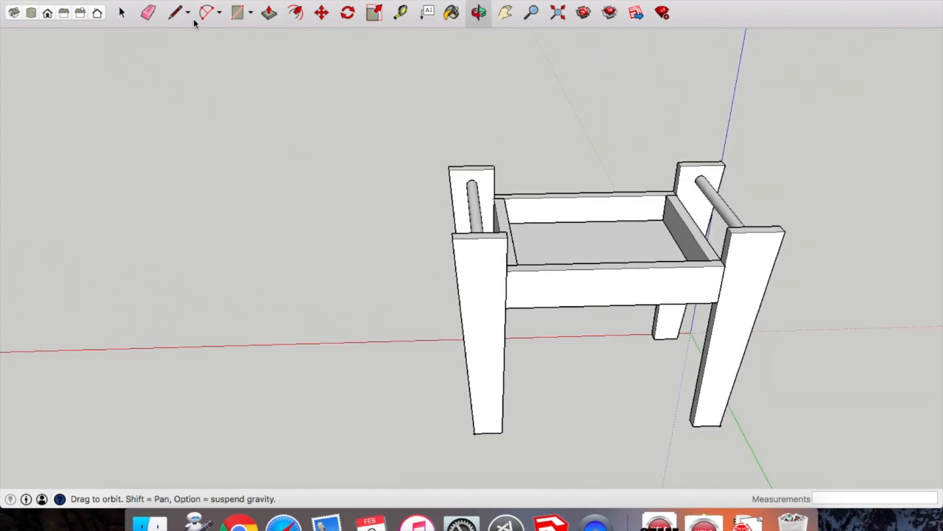
pyautogui.click(238, 13)
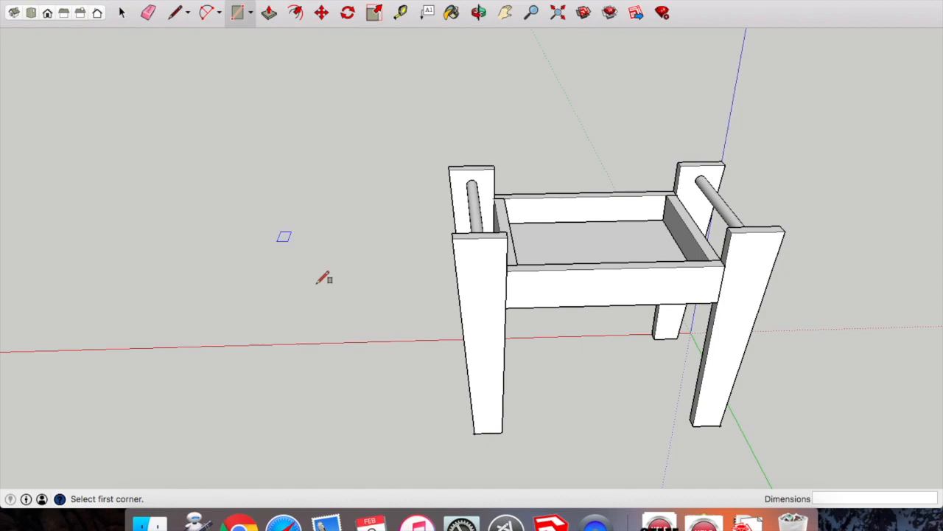
pyautogui.click(351, 305)
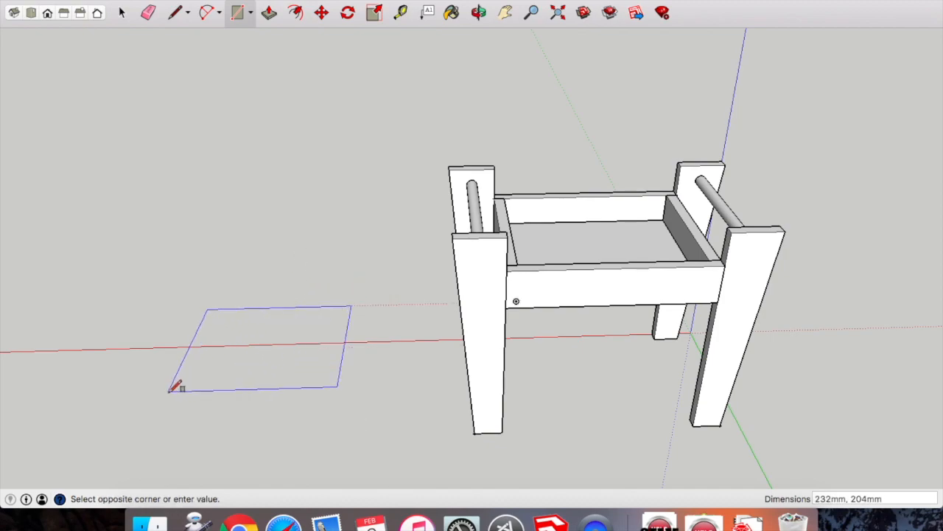
pyautogui.click(170, 390)
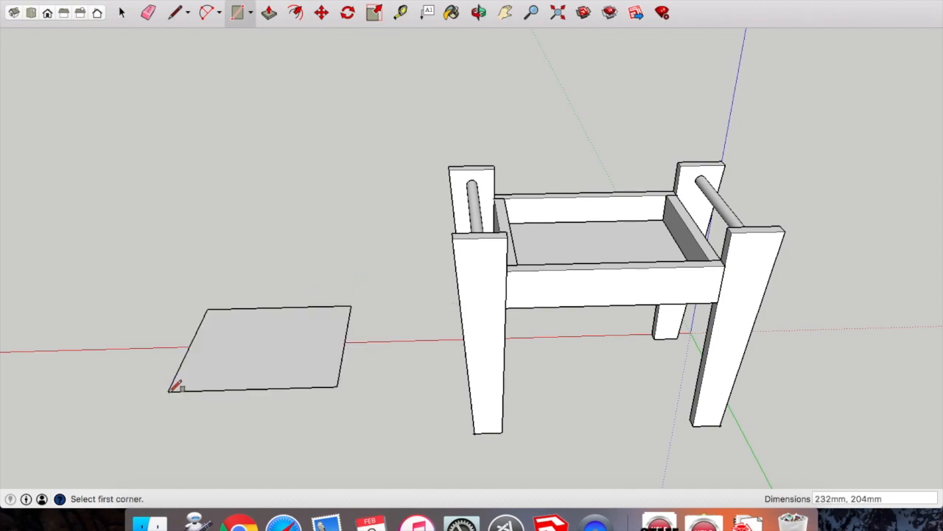
pyautogui.write('3')
pyautogui.press('Return')
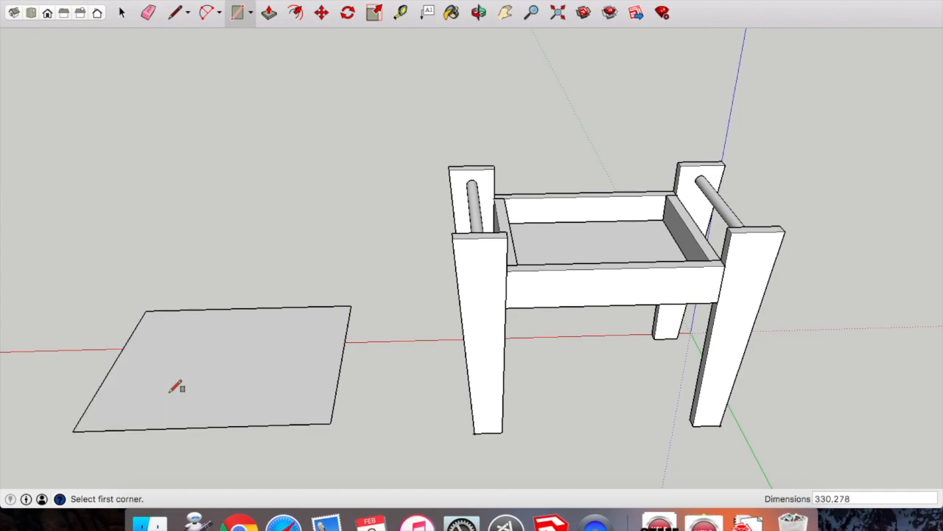
# - Push/Pull the 330 by 278 mm rectangle up to a thickness of 17 mm
pyautogui.click(269, 13)
pyautogui.click(273, 375)
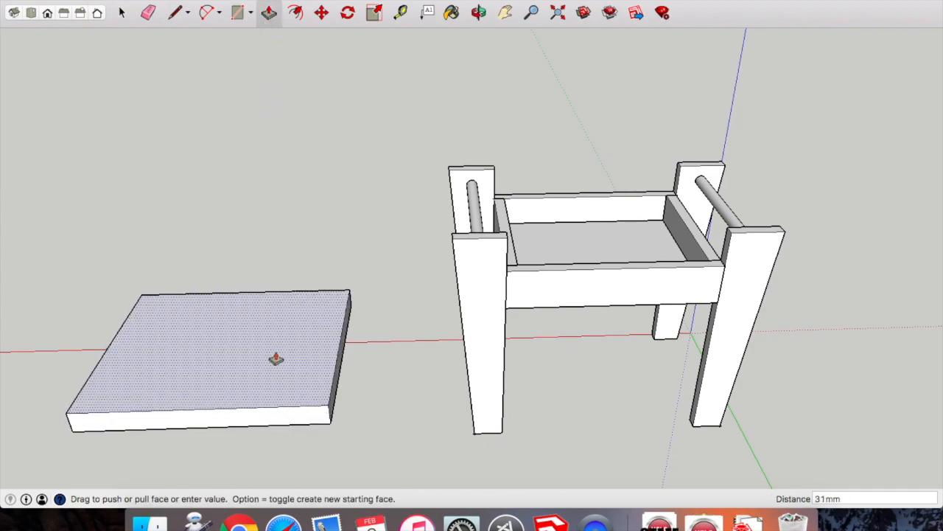
pyautogui.click(275, 359)
pyautogui.press('Return')
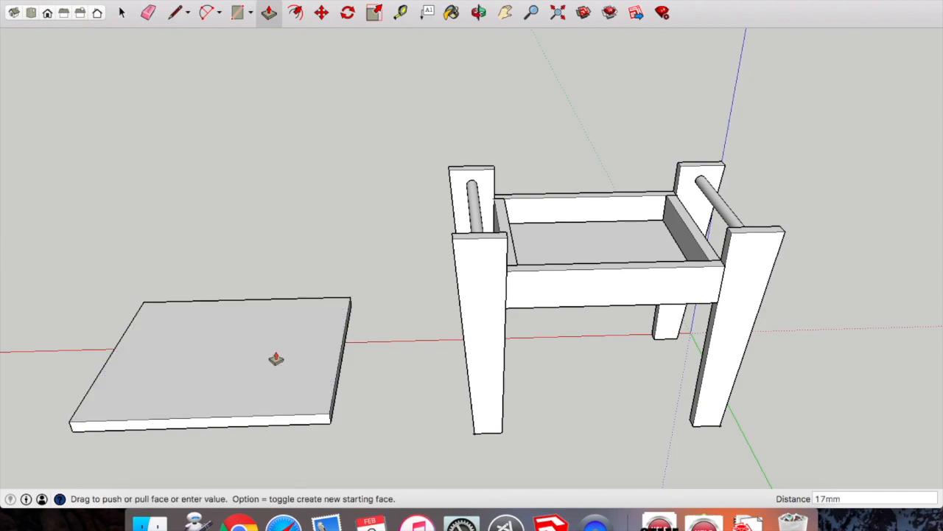
# - Select the whole lid board and make it a component named Hinged Lid
pyautogui.click(123, 13)
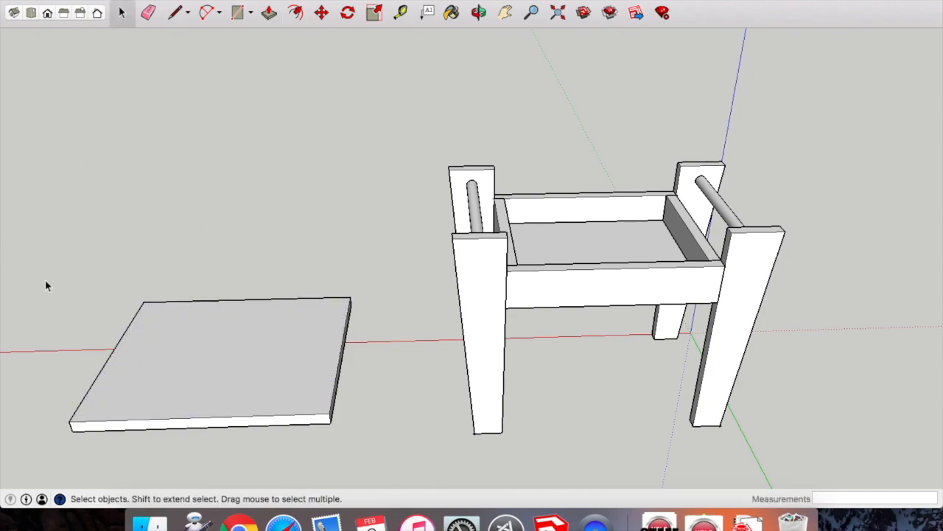
pyautogui.moveTo(45, 279); pyautogui.dragTo(394, 470)
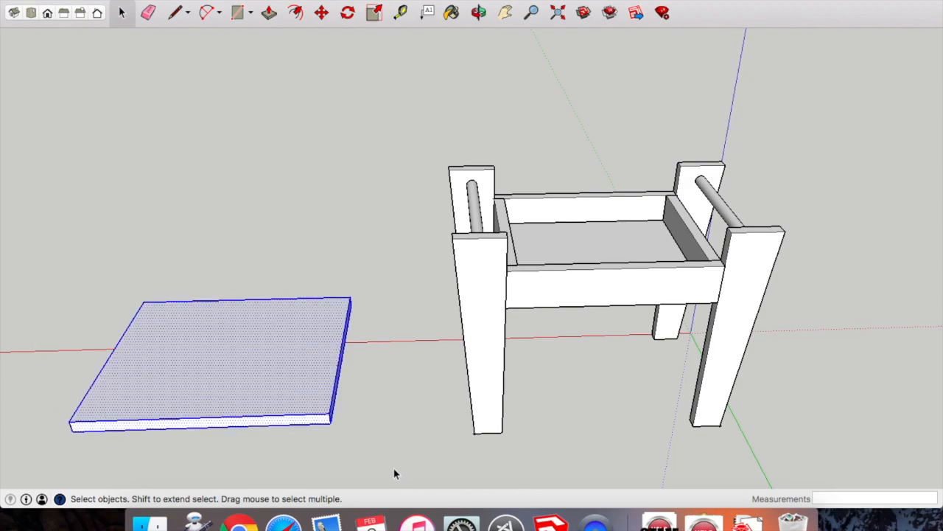
pyautogui.rightClick(265, 361)
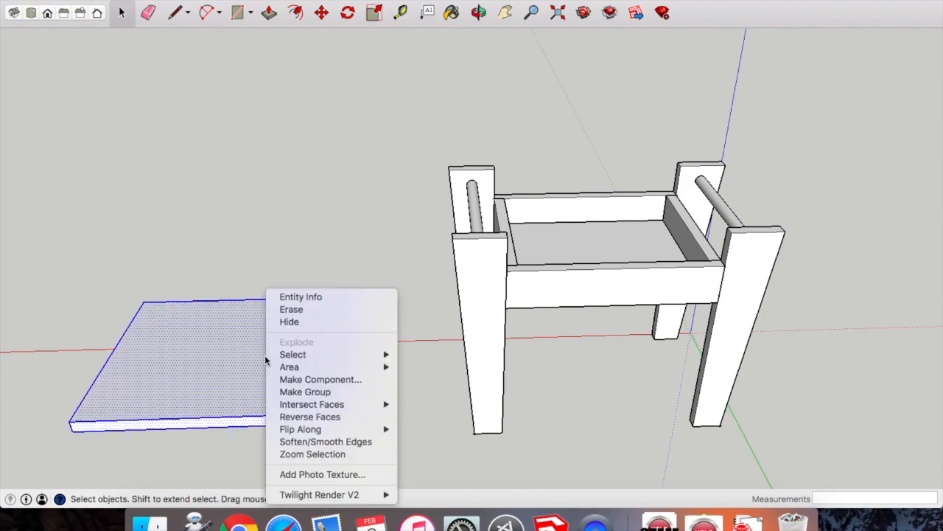
pyautogui.click(273, 379)
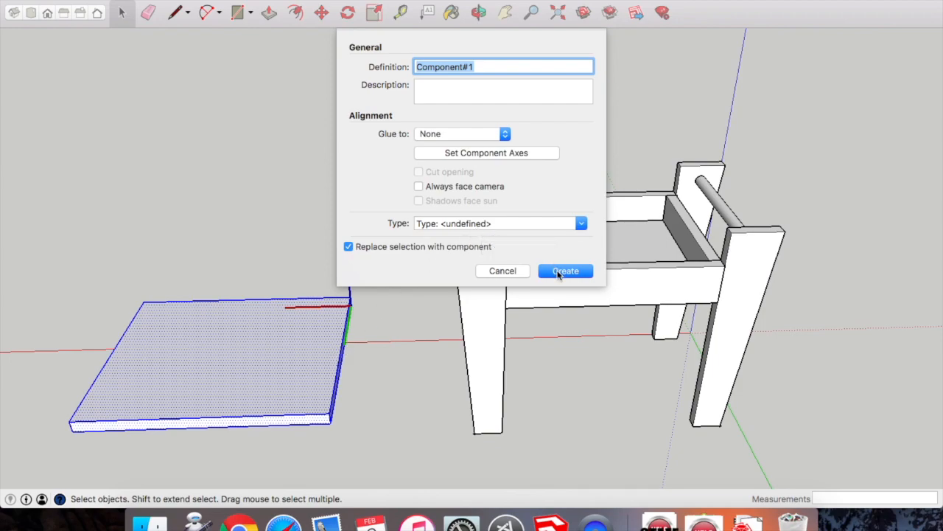
pyautogui.write('Hinged Lid')
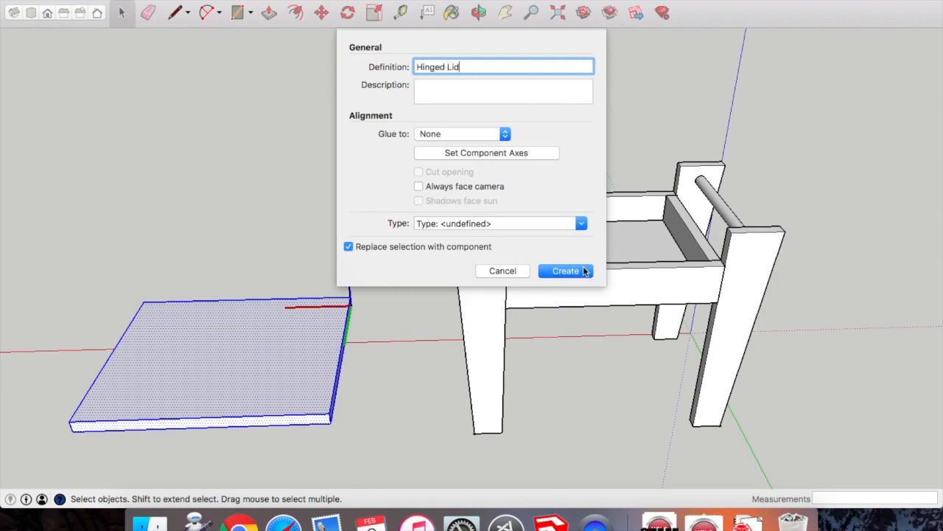
pyautogui.click(583, 273)
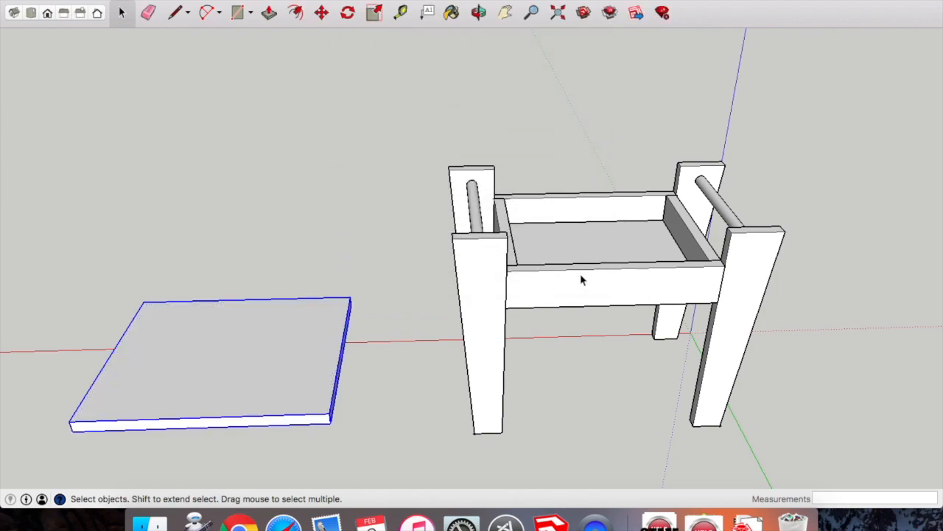
# - Move the Hinged Lid by its bottom corner onto the matching top corner of the board frame, against the leg
pyautogui.click(321, 14)
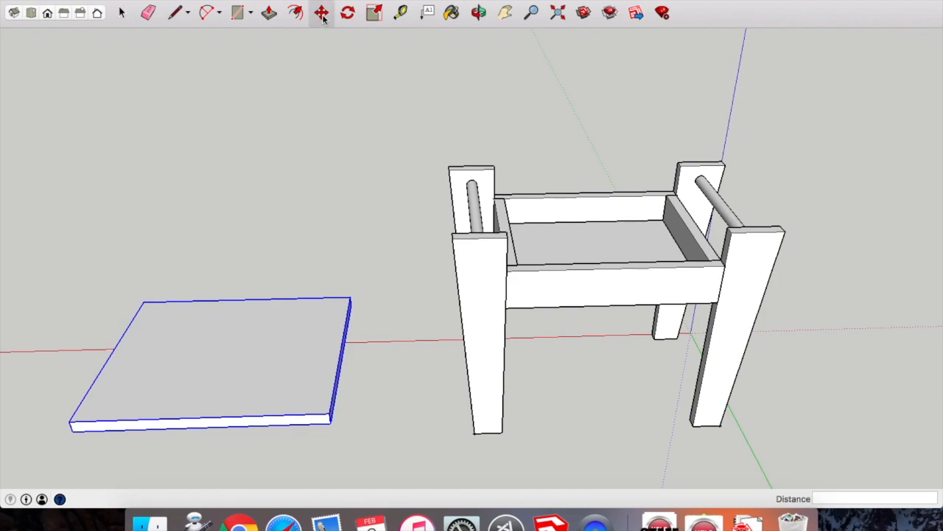
pyautogui.click(71, 434)
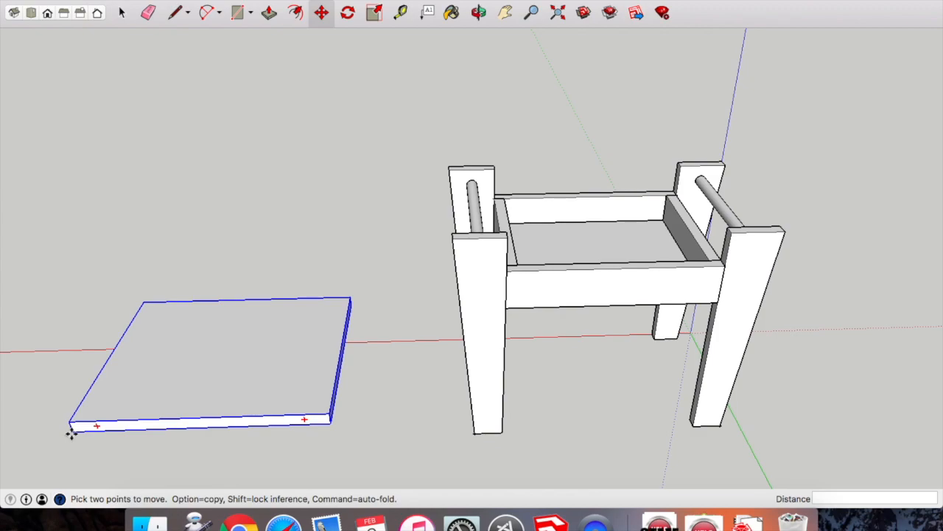
pyautogui.click(510, 272)
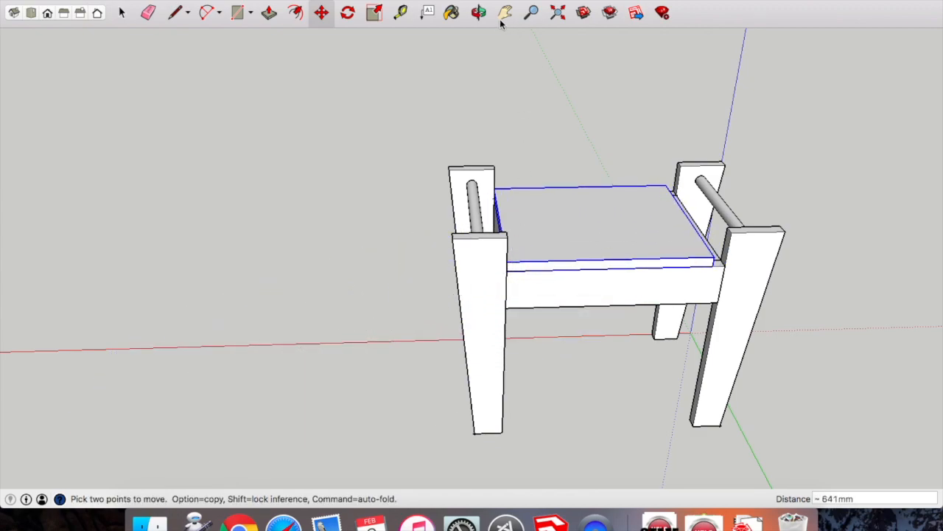
# - Measure the gap between the lid's bottom corner and the outer edge of the Side board beside the leg
pyautogui.click(478, 13)
pyautogui.moveTo(610, 137); pyautogui.dragTo(632, 339)
pyautogui.scroll(10, 617, 344)
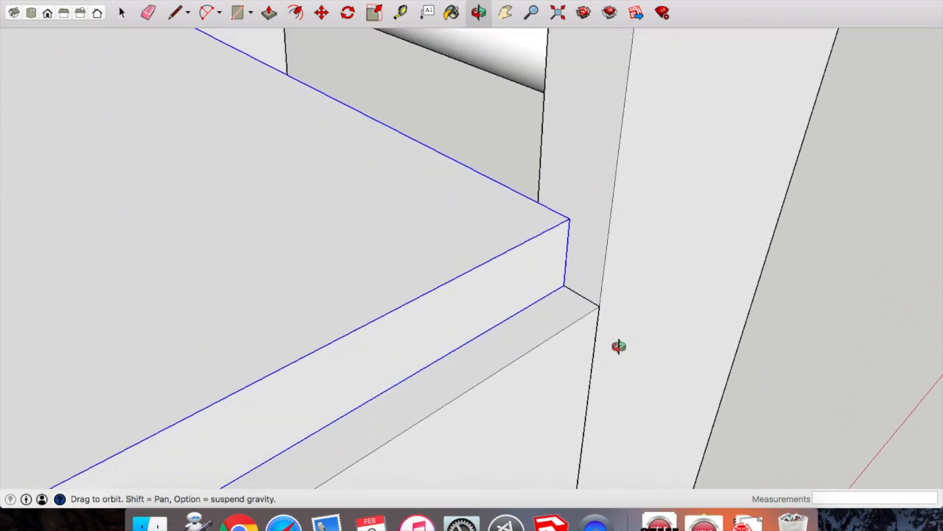
pyautogui.click(121, 13)
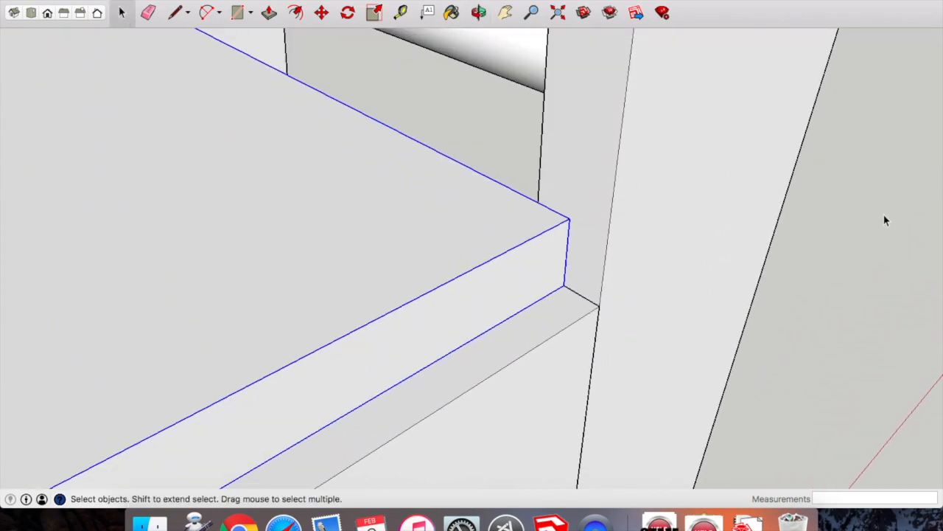
pyautogui.click(834, 248)
pyautogui.click(401, 14)
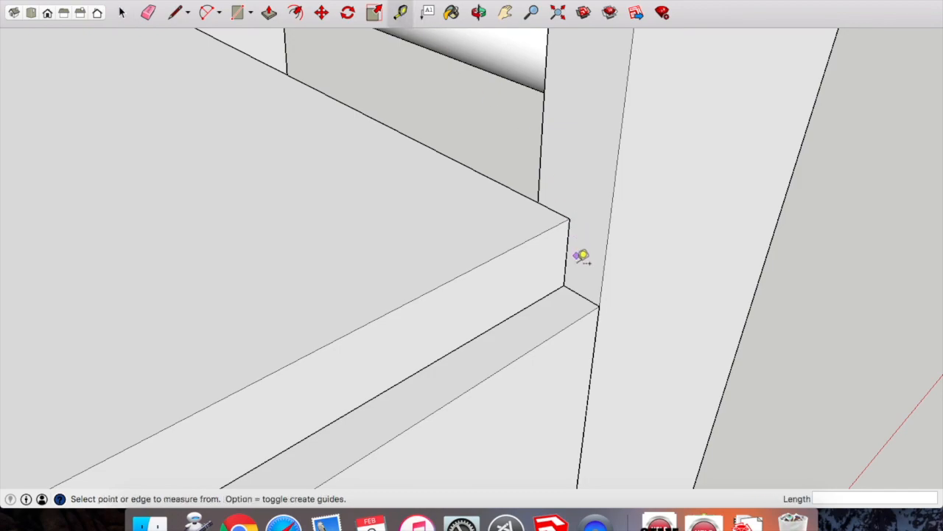
pyautogui.click(563, 286)
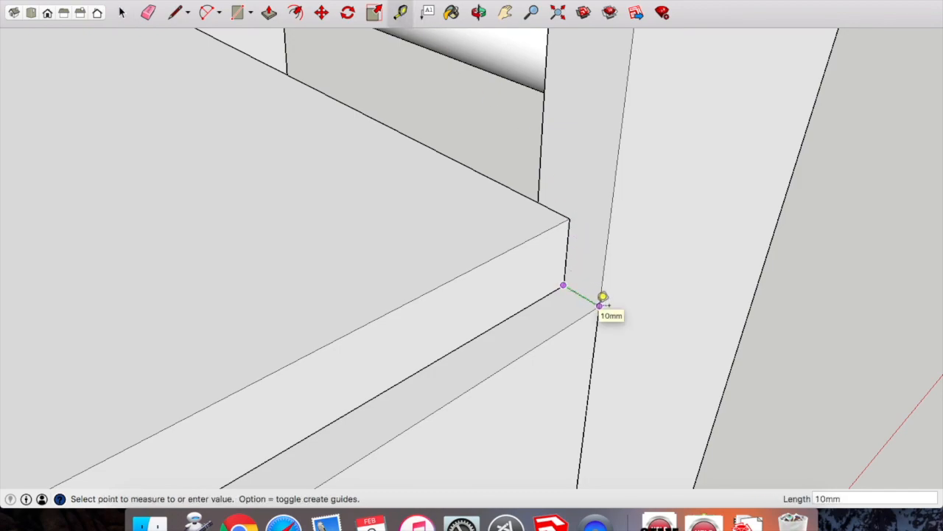
pyautogui.scroll(-10, 603, 296)
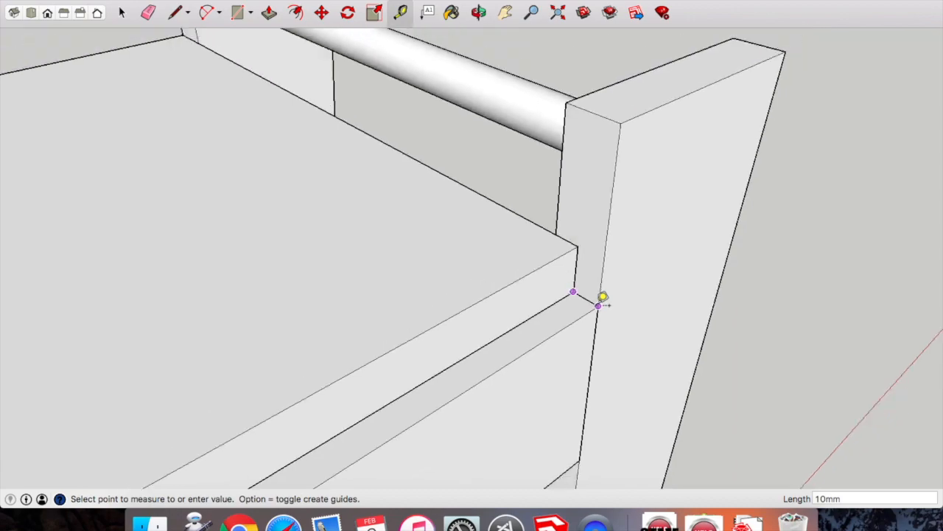
pyautogui.click(122, 13)
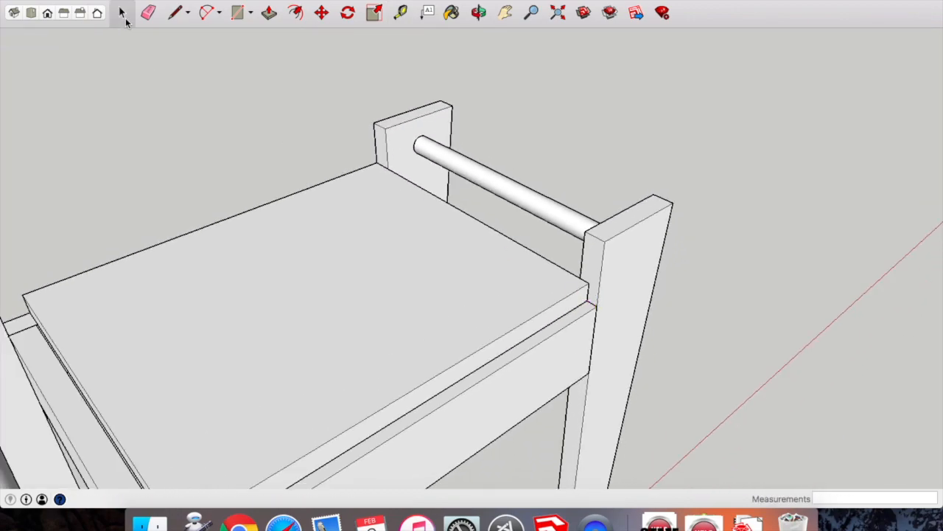
# - Move the Hinged Lid 5 mm along the green axis toward the red axis to centre it between the Side boards
pyautogui.click(479, 13)
pyautogui.moveTo(402, 194); pyautogui.dragTo(495, 327)
pyautogui.click(322, 12)
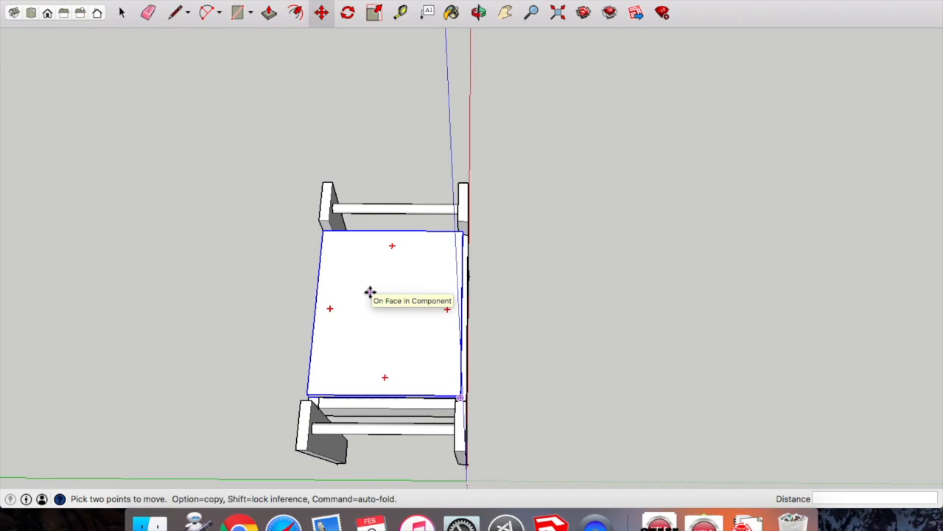
pyautogui.click(370, 292)
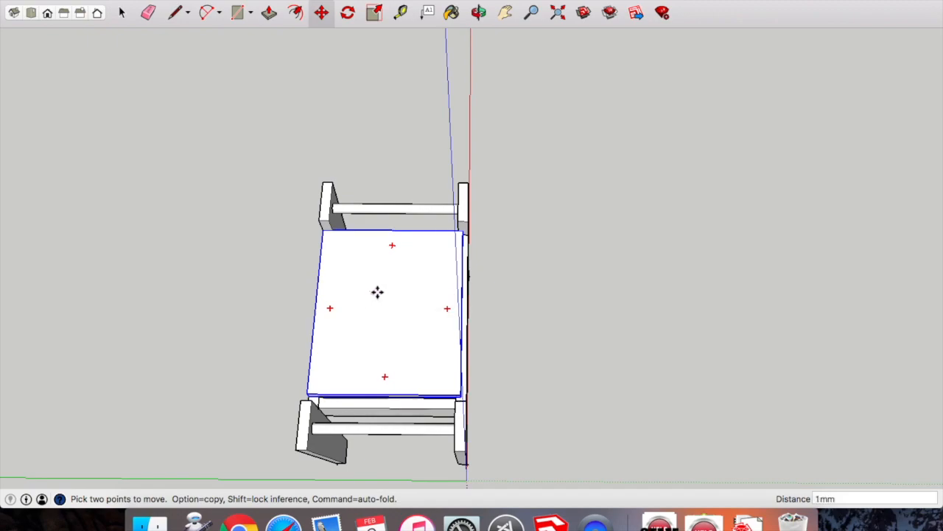
pyautogui.click(378, 292)
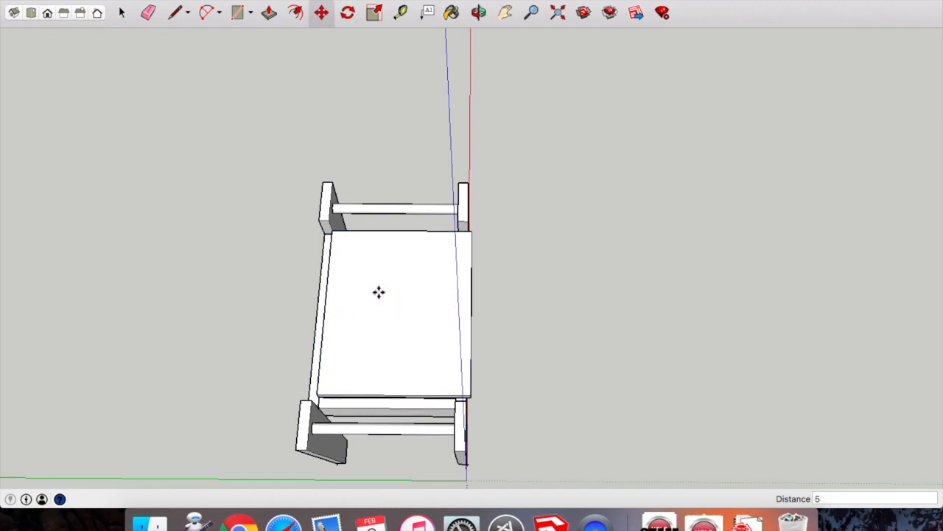
pyautogui.press('Return')
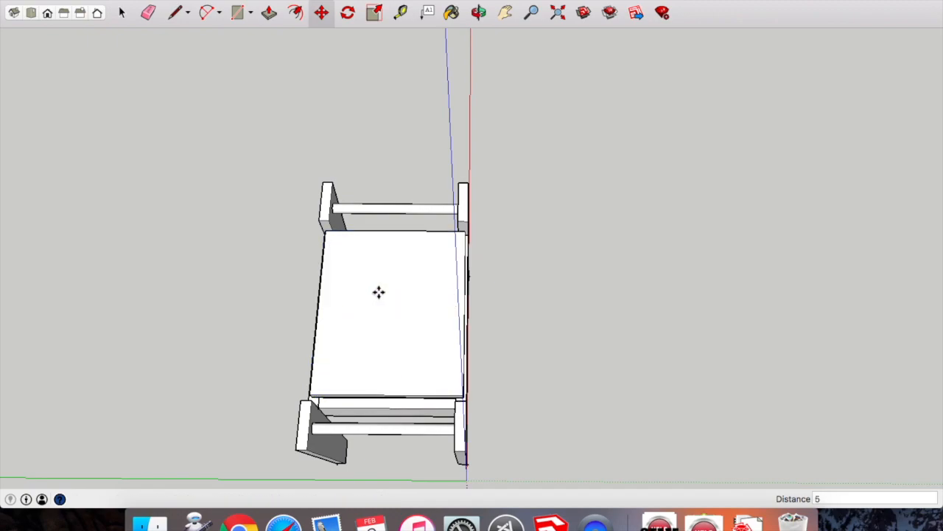
# - Measure the gap between the lid's bottom corner and the inner face of the leg nearest the origin
pyautogui.click(478, 12)
pyautogui.moveTo(474, 91); pyautogui.dragTo(215, 185)
pyautogui.moveTo(387, 189); pyautogui.dragTo(331, 174)
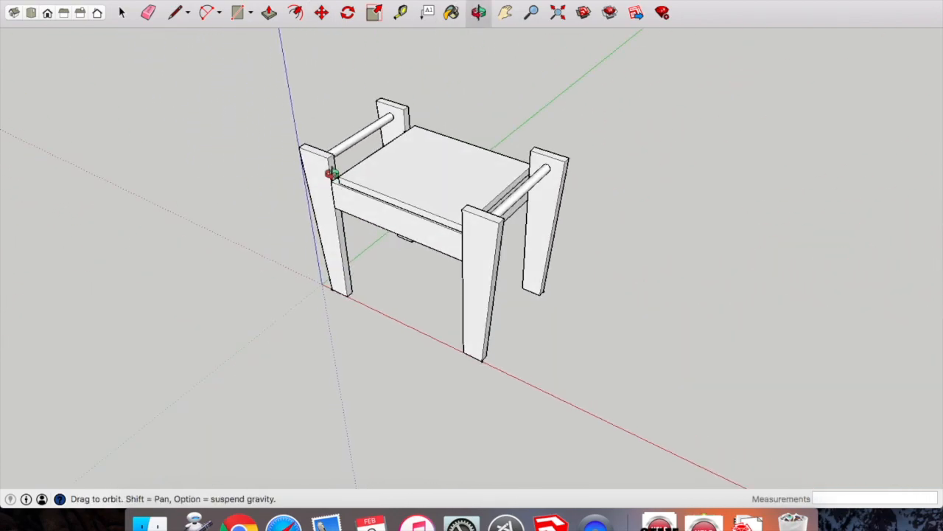
pyautogui.scroll(6, 333, 174)
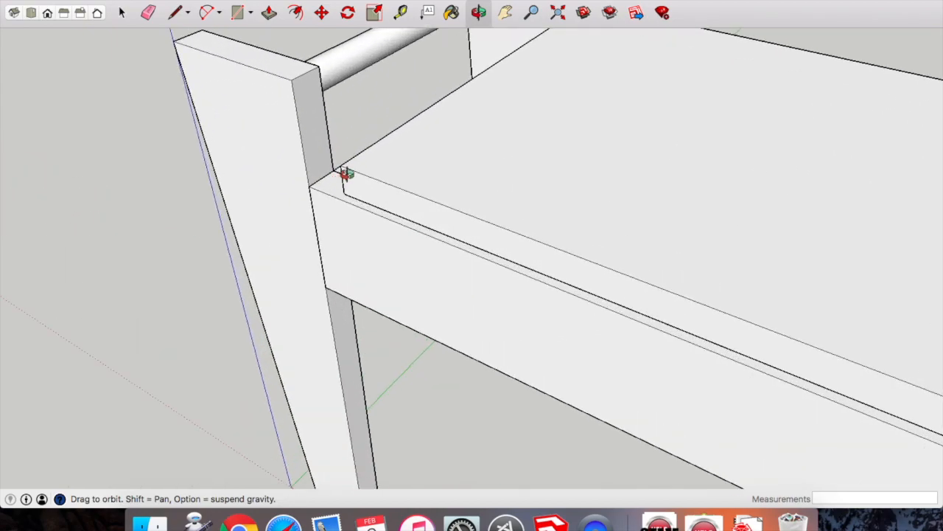
pyautogui.scroll(8, 345, 174)
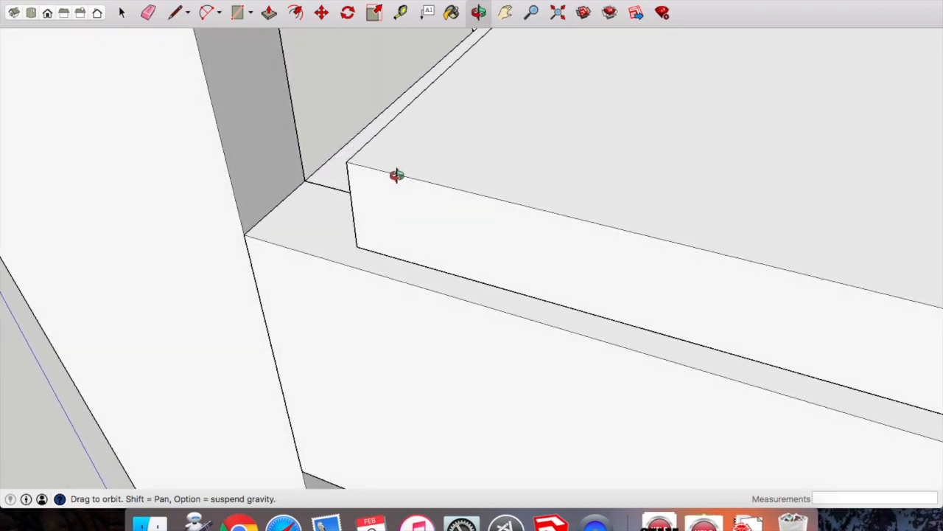
pyautogui.click(402, 13)
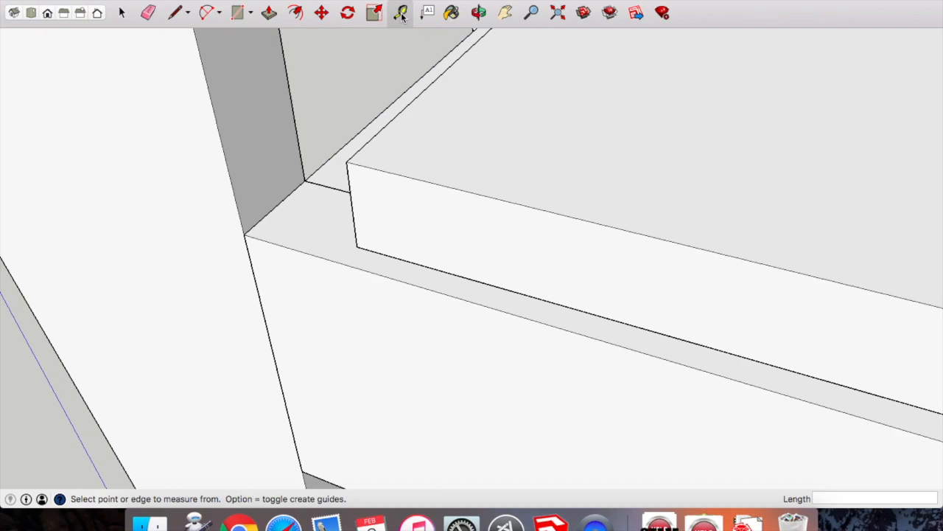
pyautogui.click(359, 247)
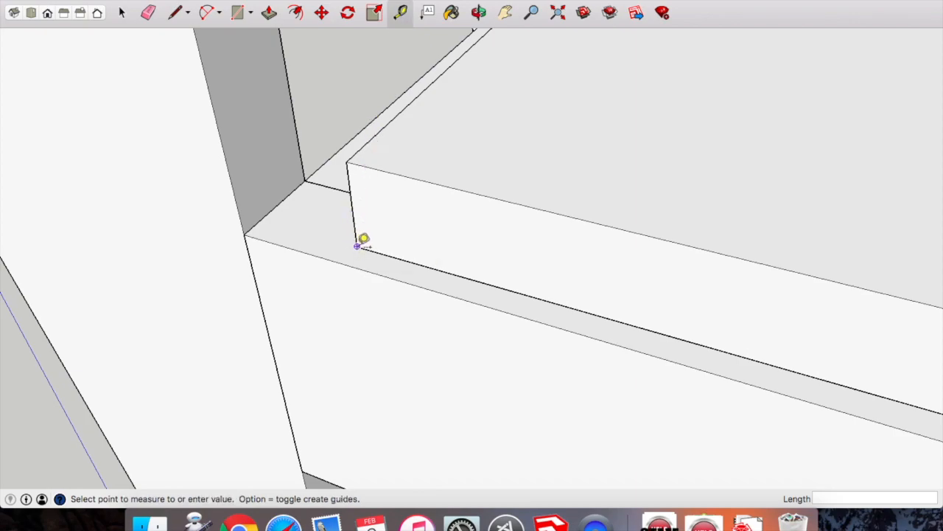
pyautogui.click(269, 212)
pyautogui.scroll(-10, 398, 246)
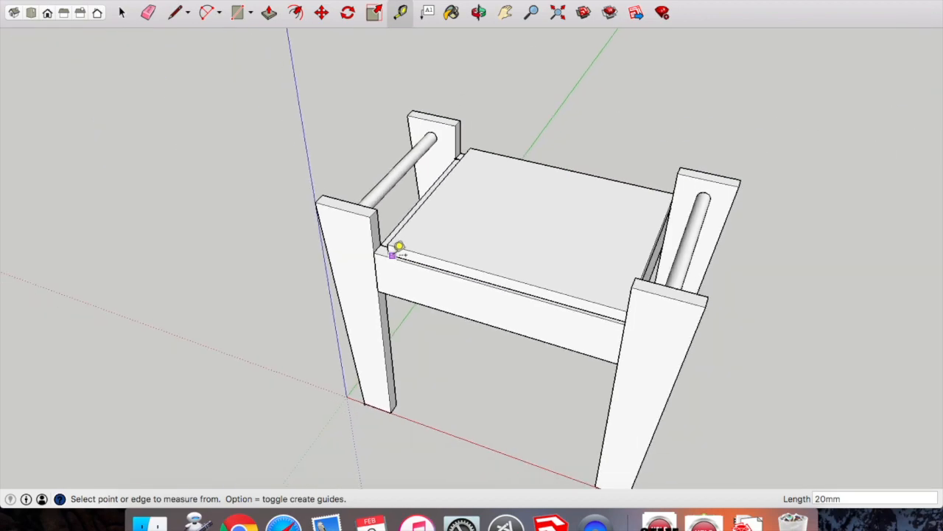
# - Move the Hinged Lid 10 mm along the red axis toward the origin to centre it between the legs
pyautogui.click(477, 16)
pyautogui.moveTo(438, 145); pyautogui.dragTo(550, 246)
pyautogui.scroll(4, 519, 222)
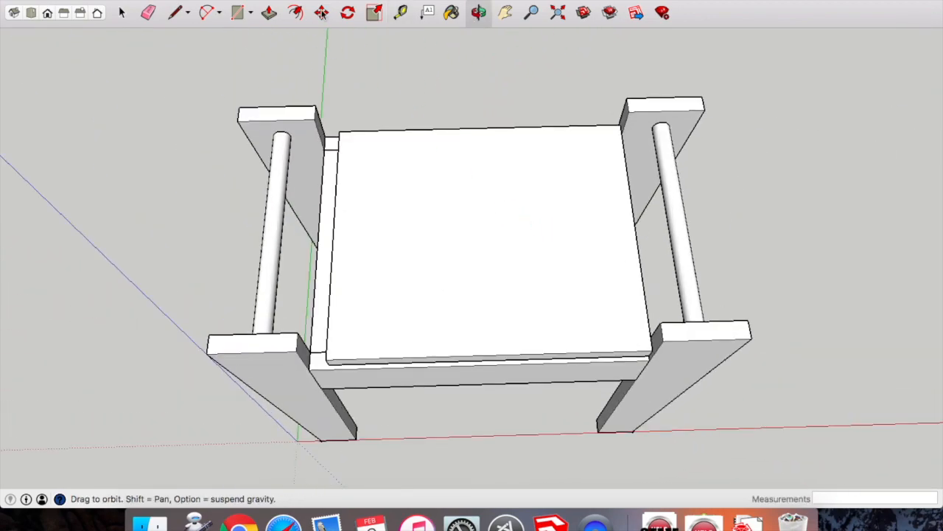
pyautogui.click(322, 13)
pyautogui.moveTo(494, 222); pyautogui.dragTo(488, 224)
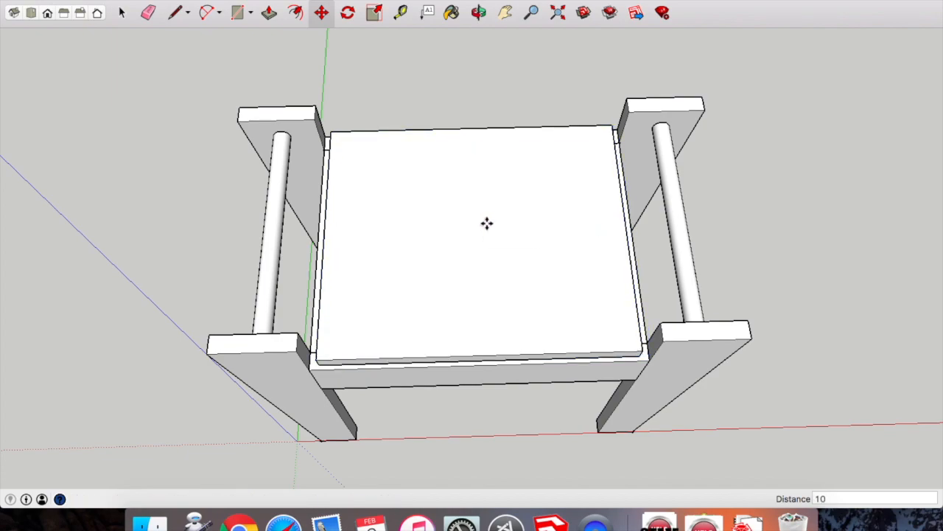
# - Draw a 330 by 278 mm rectangle on the ground beside the leg nearest the origin
pyautogui.click(480, 15)
pyautogui.moveTo(498, 140); pyautogui.dragTo(566, 231)
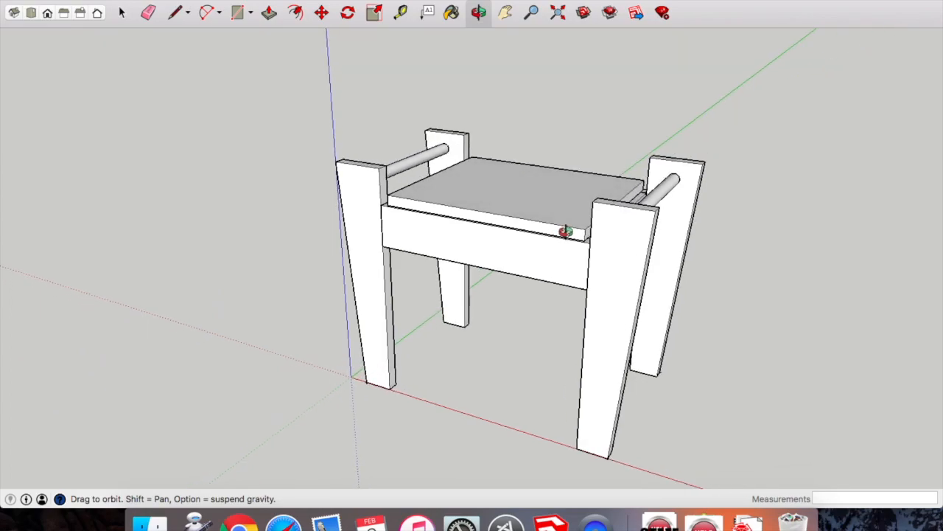
pyautogui.moveTo(565, 232); pyautogui.dragTo(609, 240)
pyautogui.click(238, 14)
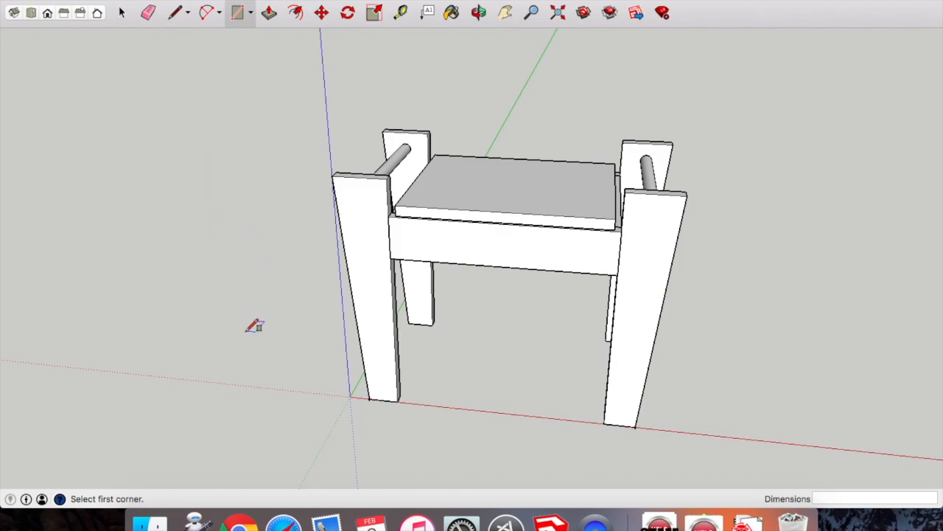
pyautogui.click(123, 13)
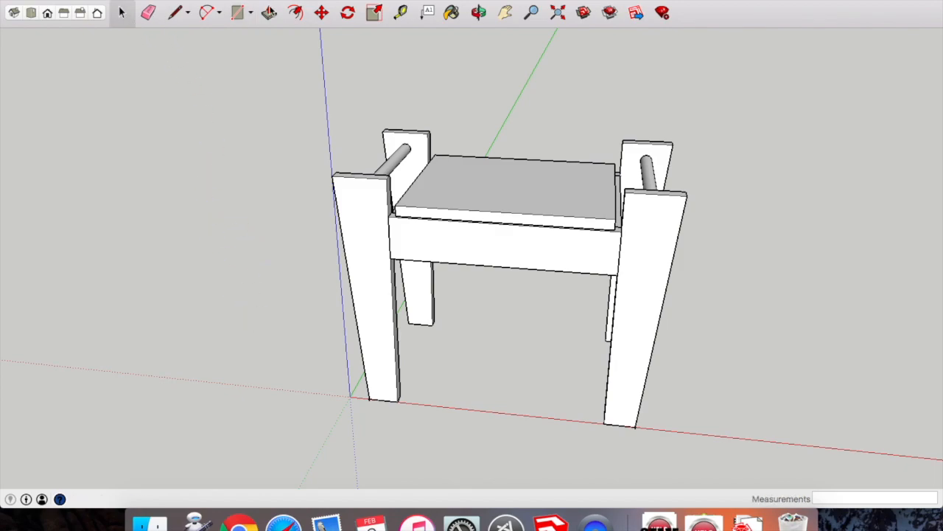
pyautogui.click(239, 13)
pyautogui.click(277, 333)
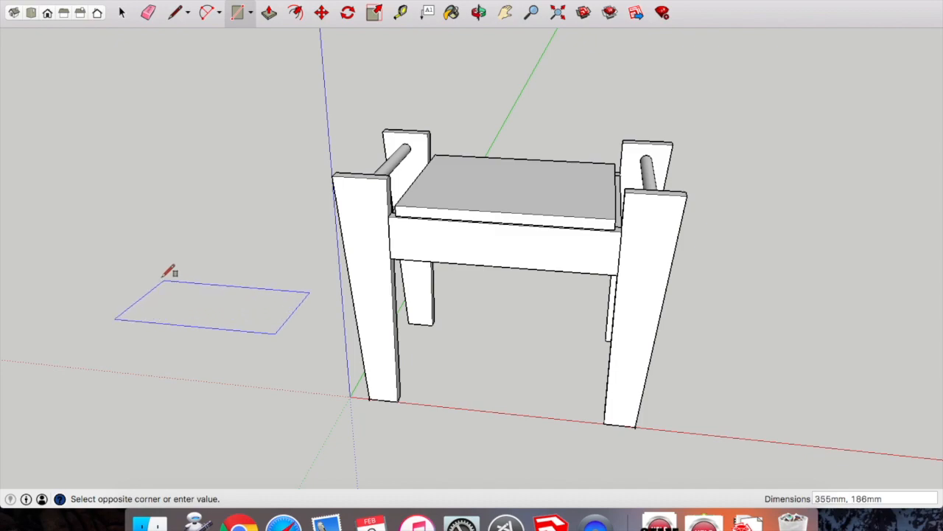
pyautogui.click(153, 266)
pyautogui.write('330,278')
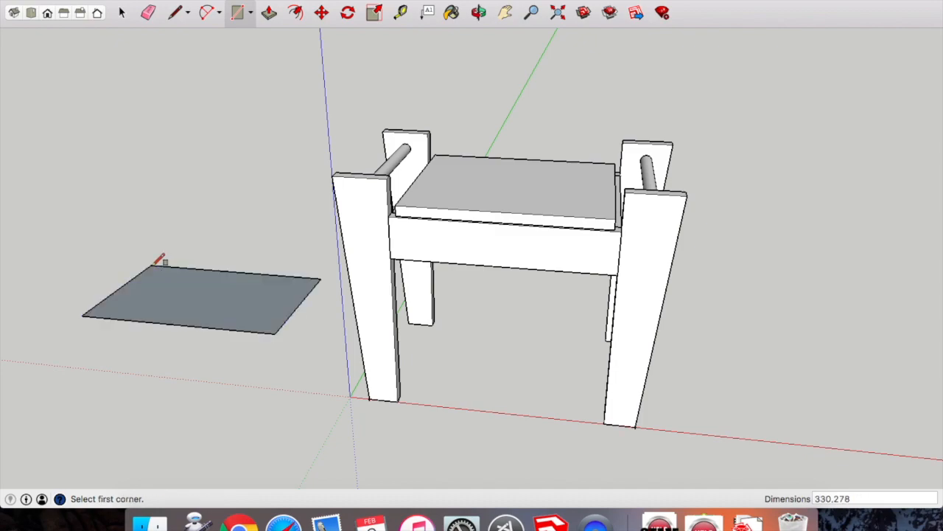
pyautogui.press('Return')
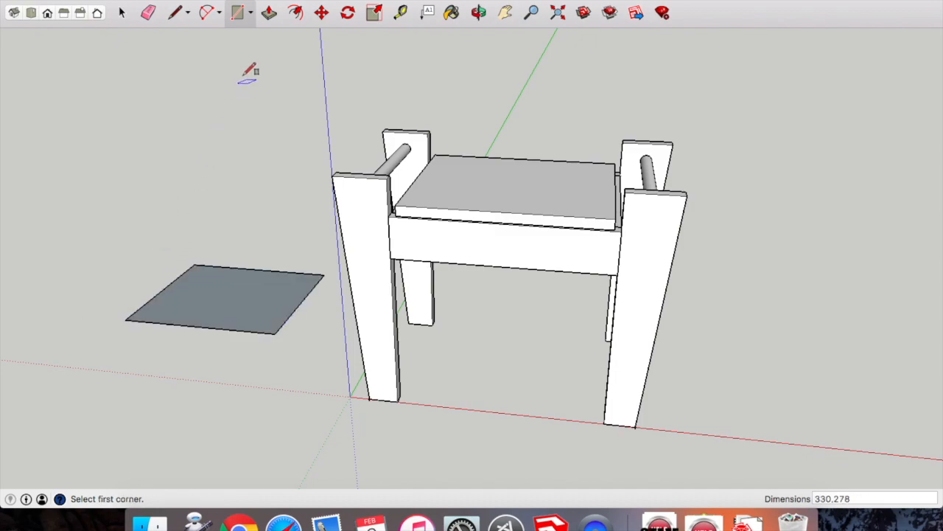
# - Push/Pull the new 330 by 278 mm rectangle up to a thickness of 40 mm
pyautogui.click(270, 13)
pyautogui.moveTo(267, 311); pyautogui.dragTo(265, 289)
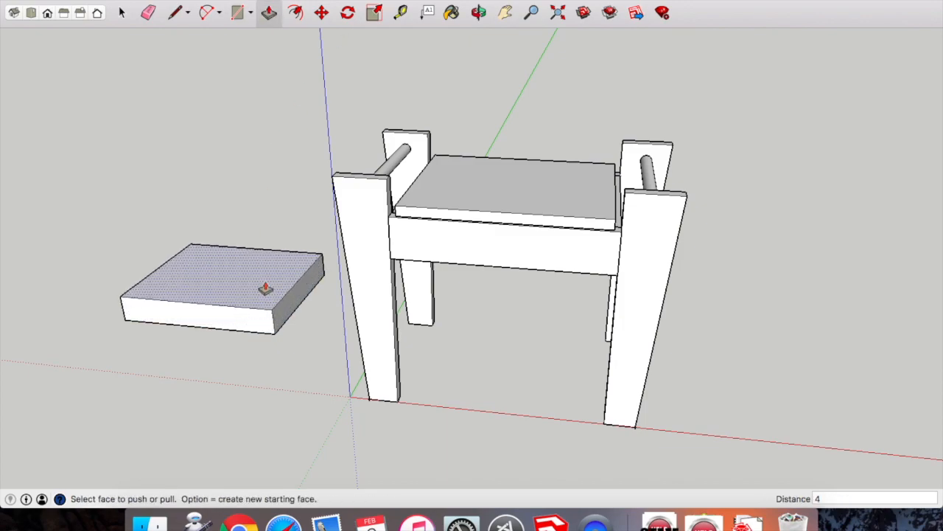
pyautogui.press('Return')
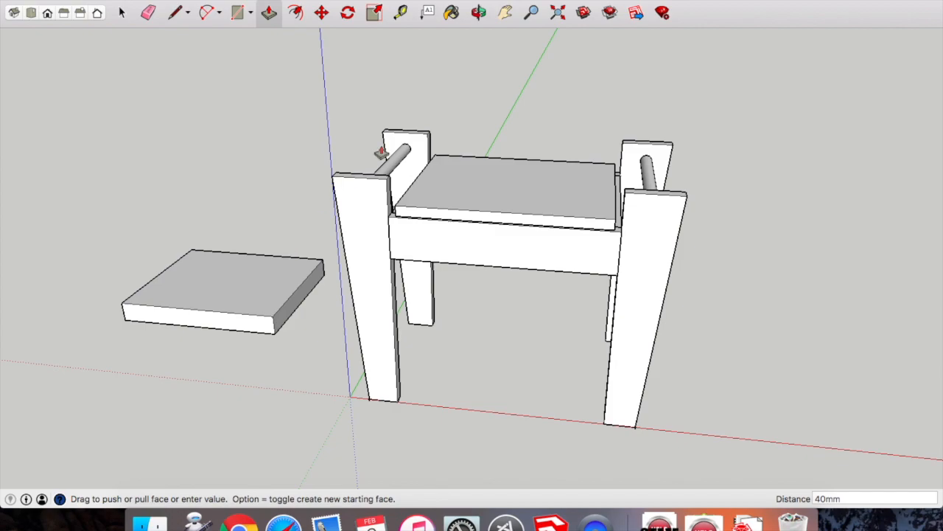
# - Place guide points 5 mm from the block's upper front corner, along the top front edge and down the vertical edge
pyautogui.click(479, 13)
pyautogui.moveTo(556, 118); pyautogui.dragTo(417, 258)
pyautogui.scroll(5, 345, 216)
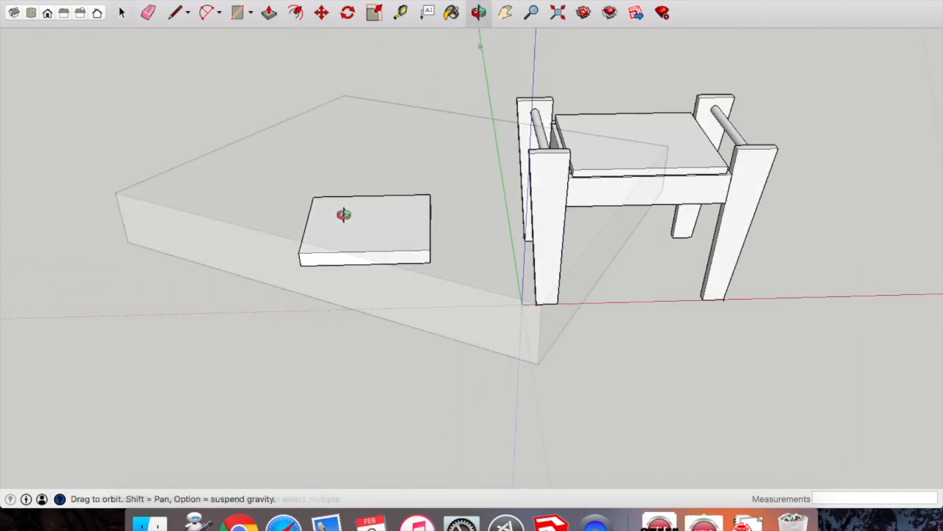
pyautogui.scroll(-4, 516, 196)
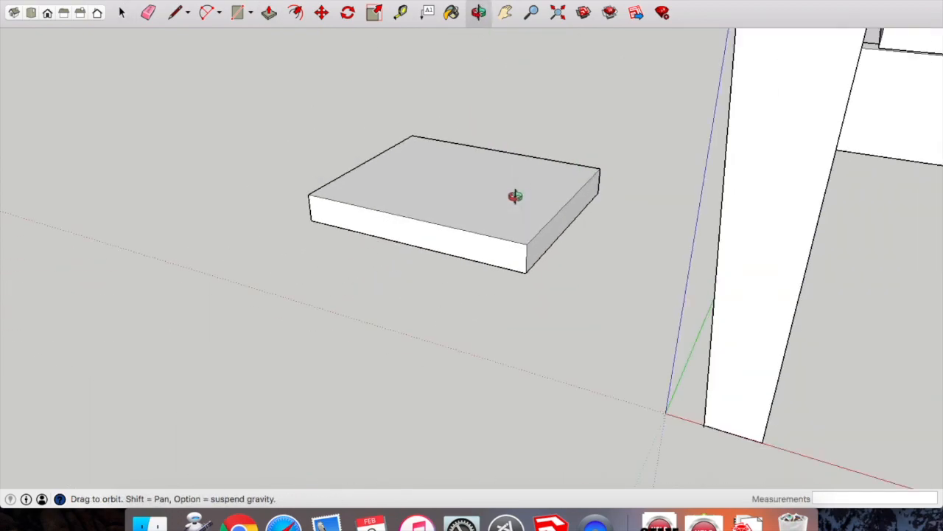
pyautogui.scroll(-3, 516, 196)
pyautogui.moveTo(515, 196); pyautogui.dragTo(605, 222)
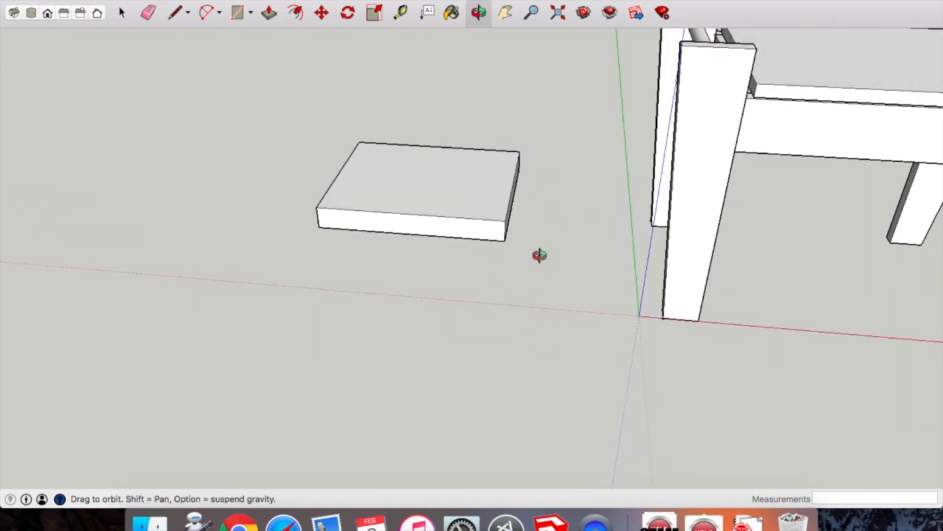
pyautogui.scroll(5, 504, 212)
pyautogui.scroll(3, 504, 211)
pyautogui.moveTo(499, 248); pyautogui.dragTo(440, 204)
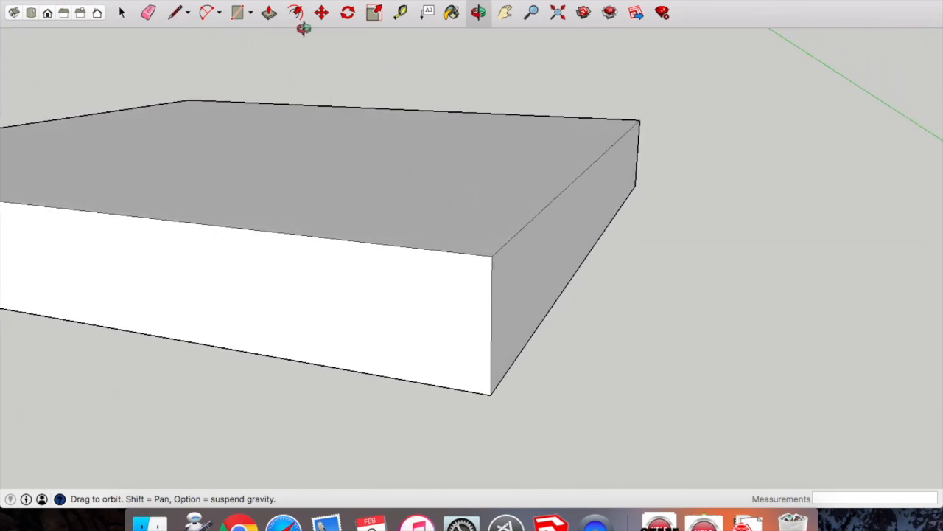
pyautogui.click(401, 15)
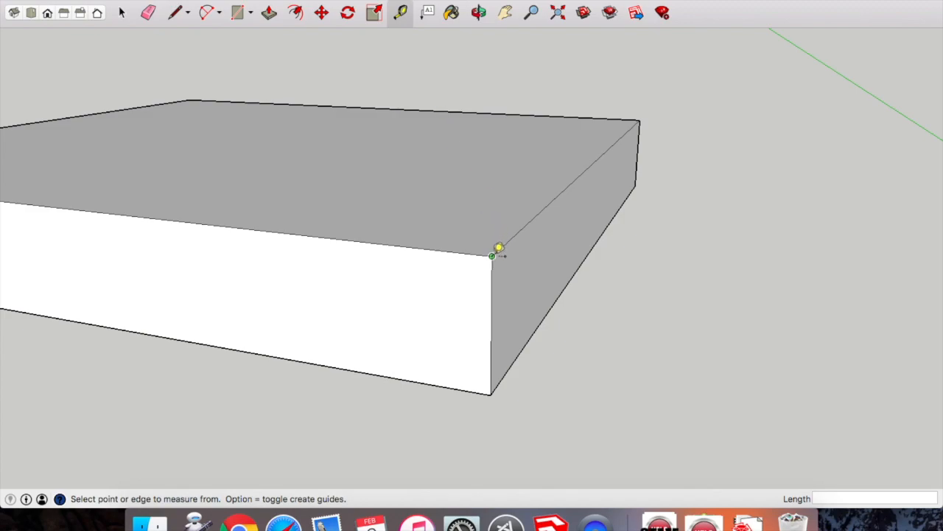
pyautogui.click(492, 256)
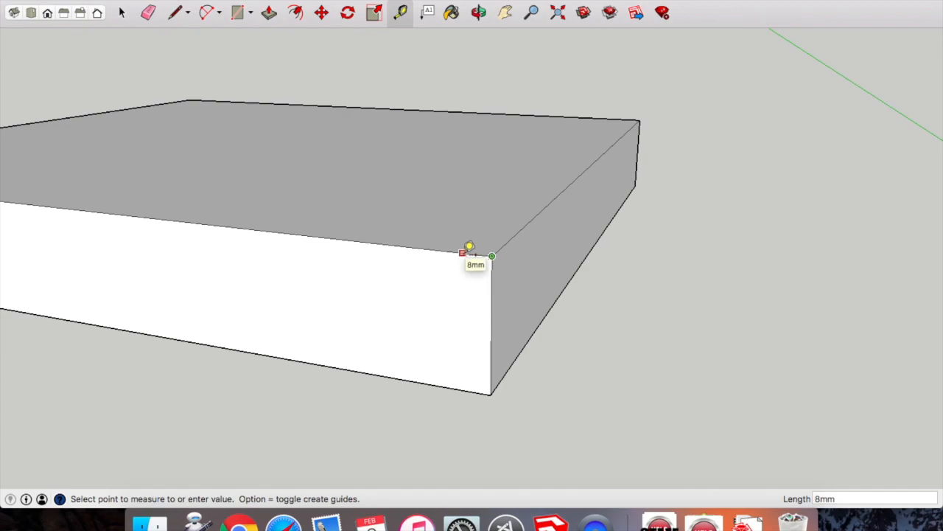
pyautogui.click(465, 252)
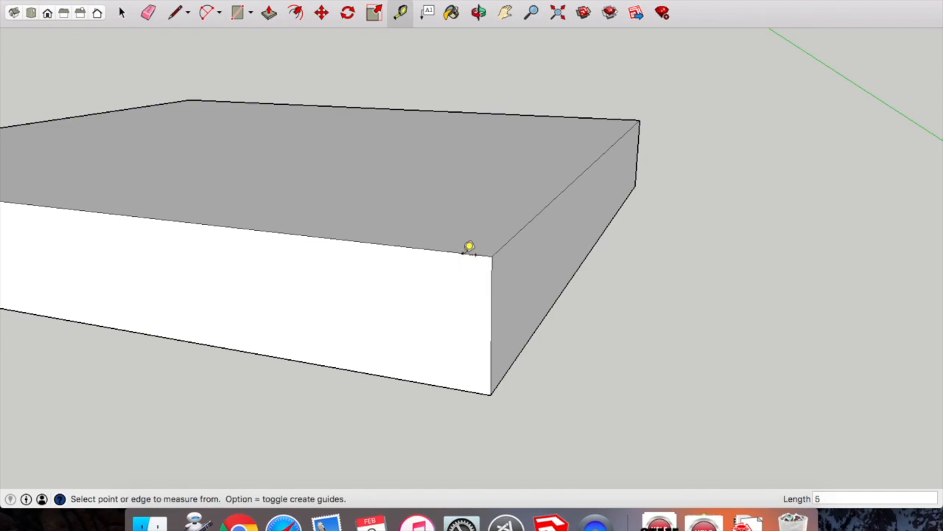
pyautogui.click(493, 255)
pyautogui.click(493, 284)
# - Draw a diagonal line about 7 mm long across the block's front corner between the two guide points
pyautogui.click(177, 13)
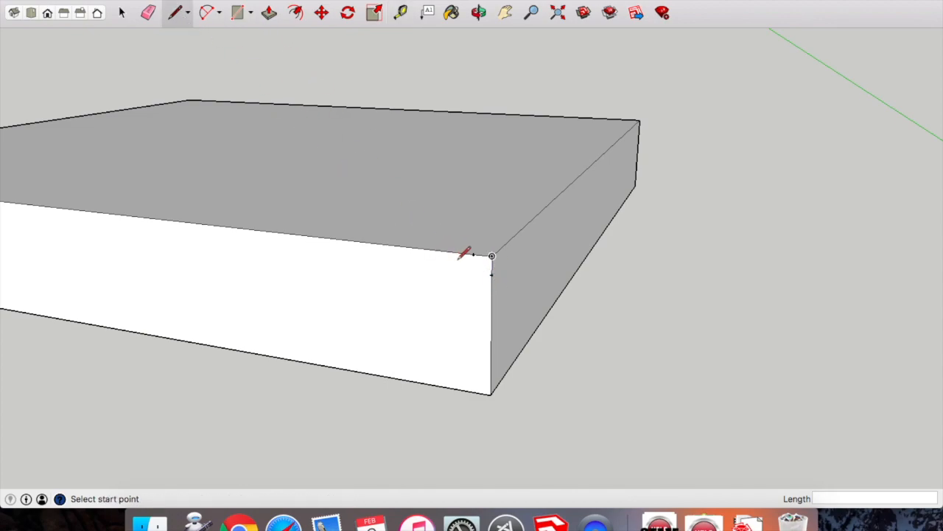
pyautogui.click(473, 254)
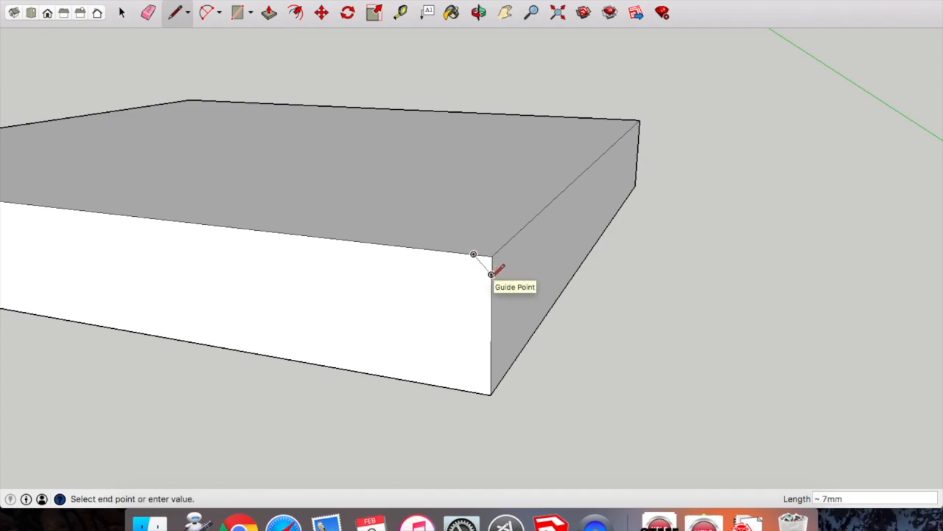
pyautogui.click(491, 274)
pyautogui.scroll(3, 491, 273)
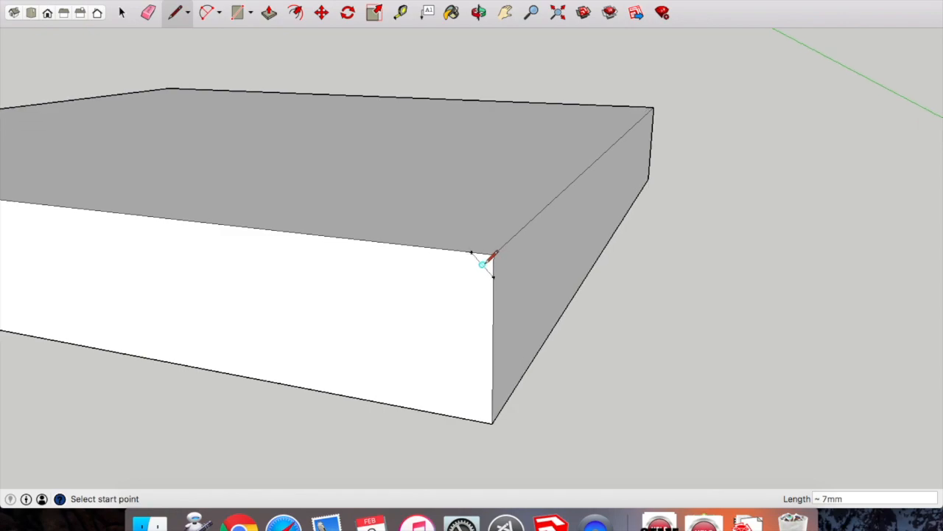
pyautogui.scroll(-3, 490, 258)
pyautogui.scroll(-4, 484, 262)
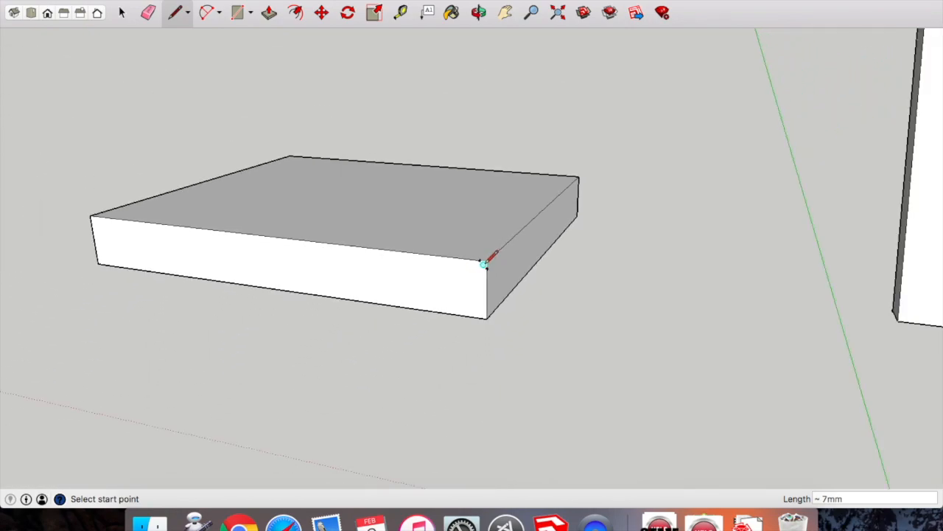
pyautogui.scroll(2, 134, 186)
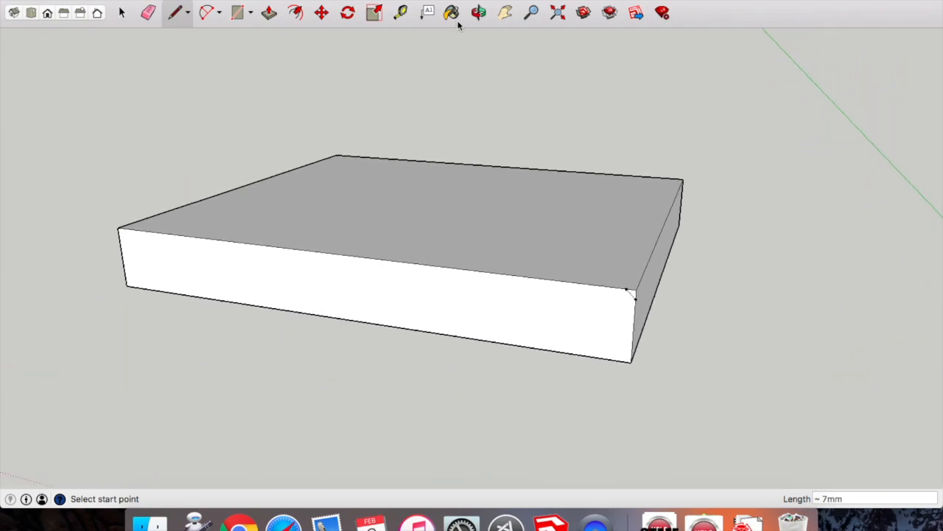
# - Display the Large Tool Set palette
pyautogui.click(478, 13)
pyautogui.moveTo(464, 67); pyautogui.dragTo(443, 141)
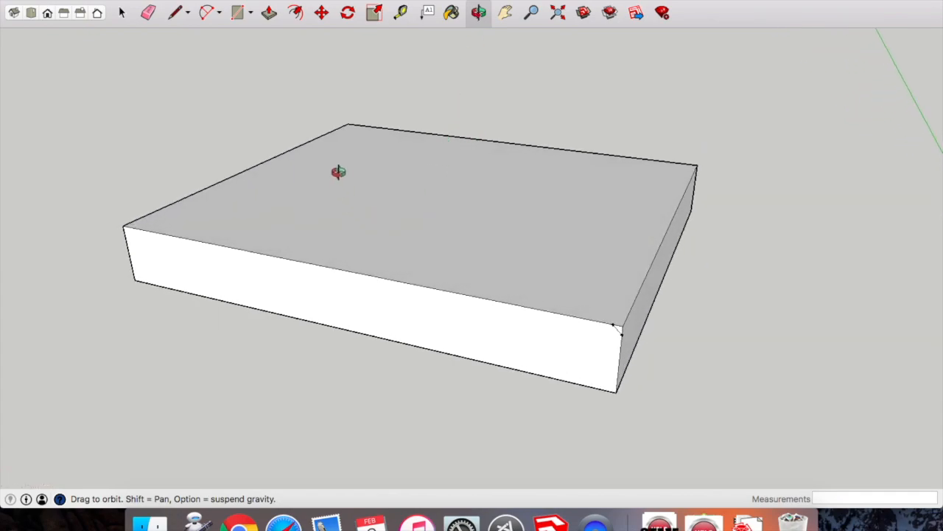
pyautogui.scroll(2, 338, 172)
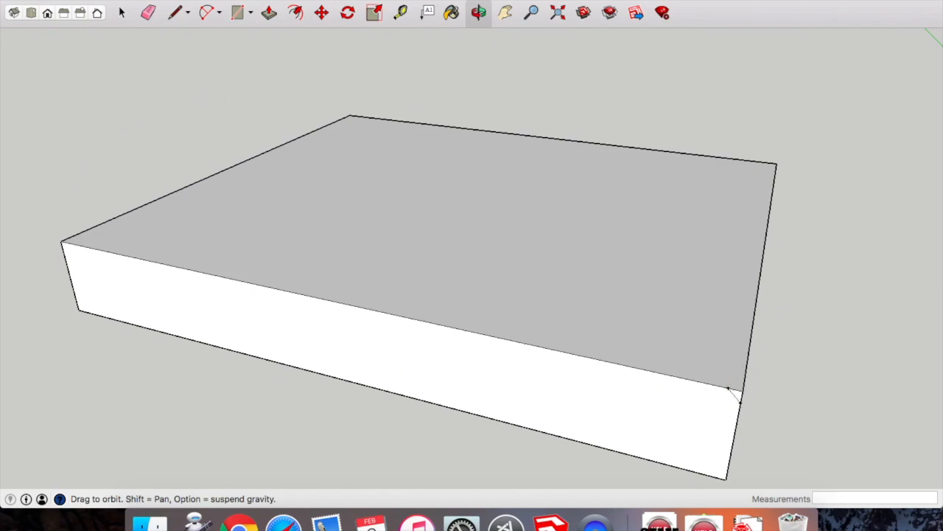
pyautogui.click(155, 0)
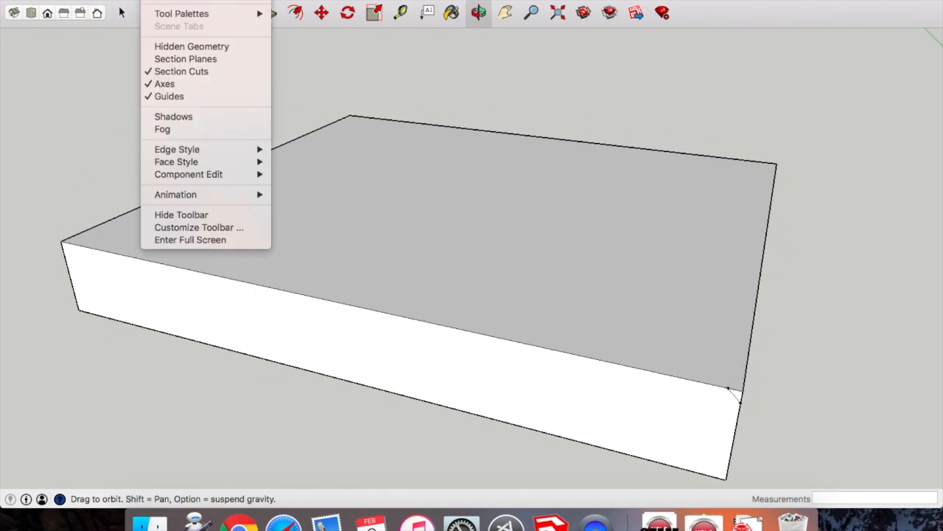
pyautogui.moveTo(250, 13)
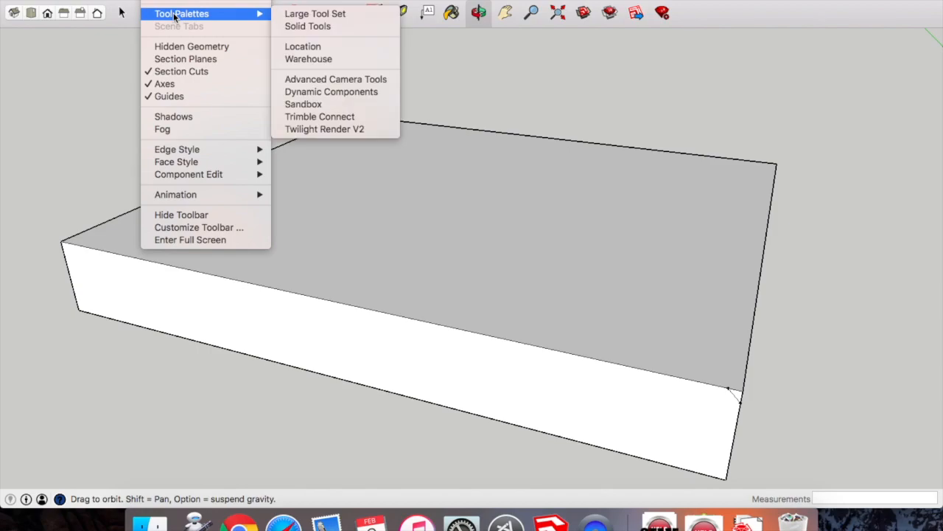
pyautogui.click(298, 15)
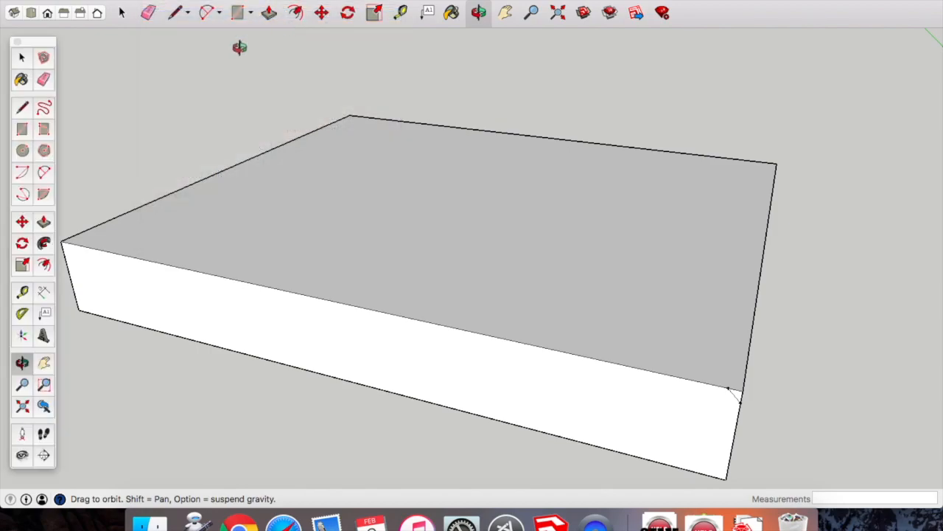
# - Use Follow Me to sweep the small corner triangle around all four top edges, bevelling the block's upper perimeter
pyautogui.click(46, 246)
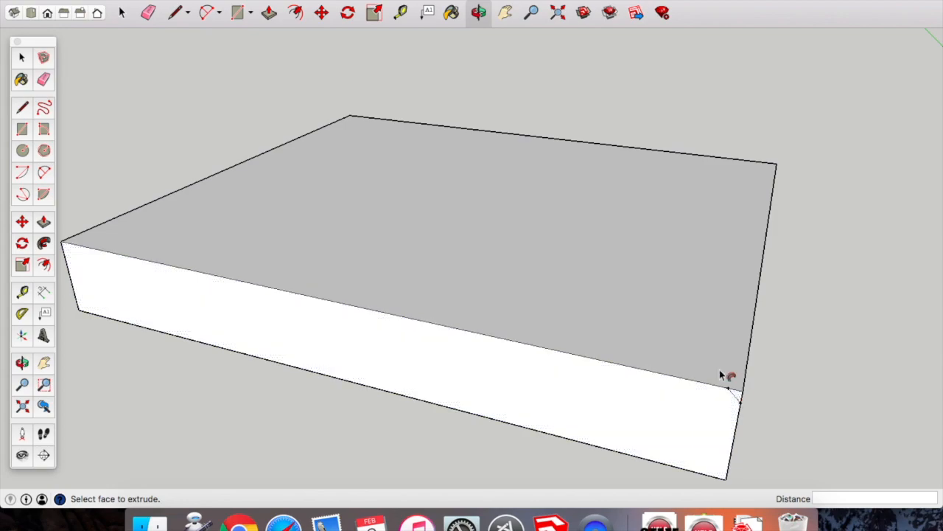
pyautogui.click(479, 13)
pyautogui.moveTo(645, 215); pyautogui.dragTo(591, 211)
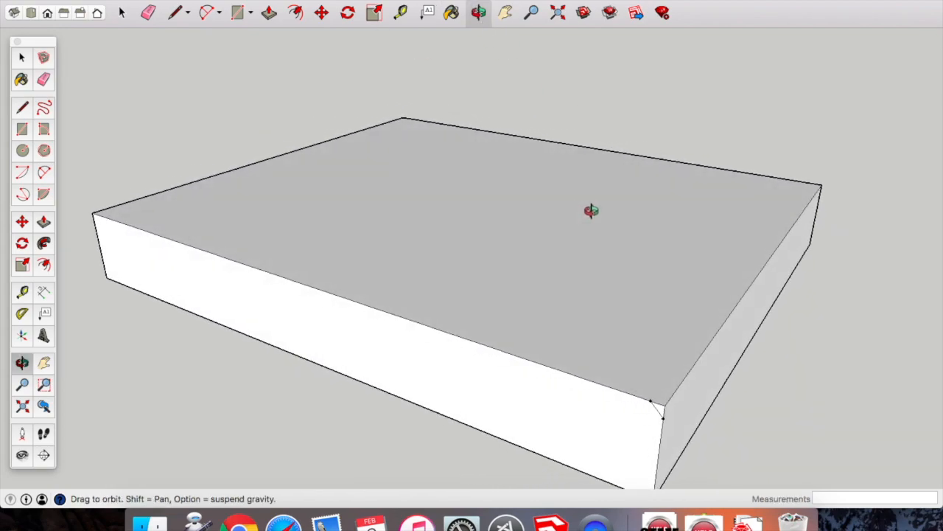
pyautogui.click(44, 245)
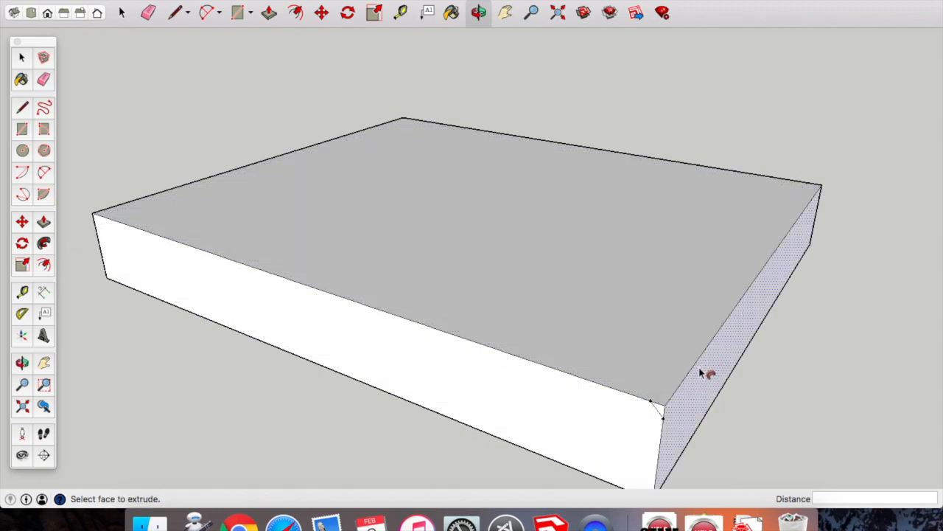
pyautogui.click(662, 415)
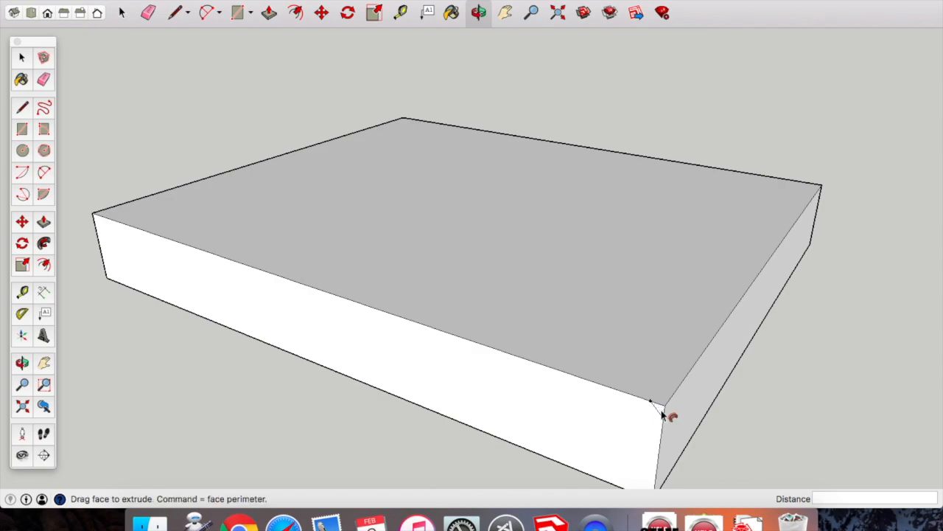
pyautogui.moveTo(673, 399); pyautogui.dragTo(691, 377)
pyautogui.moveTo(726, 334)
pyautogui.mouseDown()
pyautogui.moveTo(820, 185)
pyautogui.moveTo(483, 140)
pyautogui.mouseUp()
pyautogui.moveTo(422, 124); pyautogui.dragTo(170, 199)
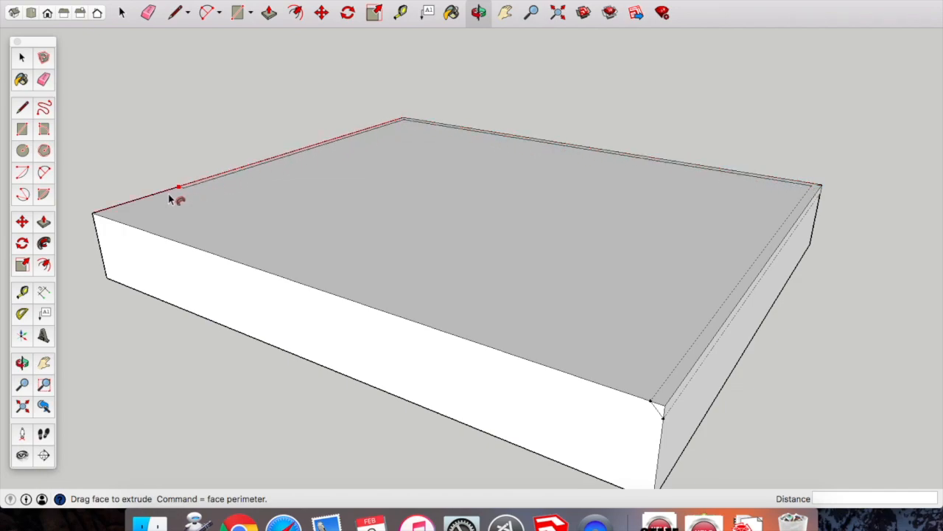
pyautogui.moveTo(94, 219); pyautogui.dragTo(663, 408)
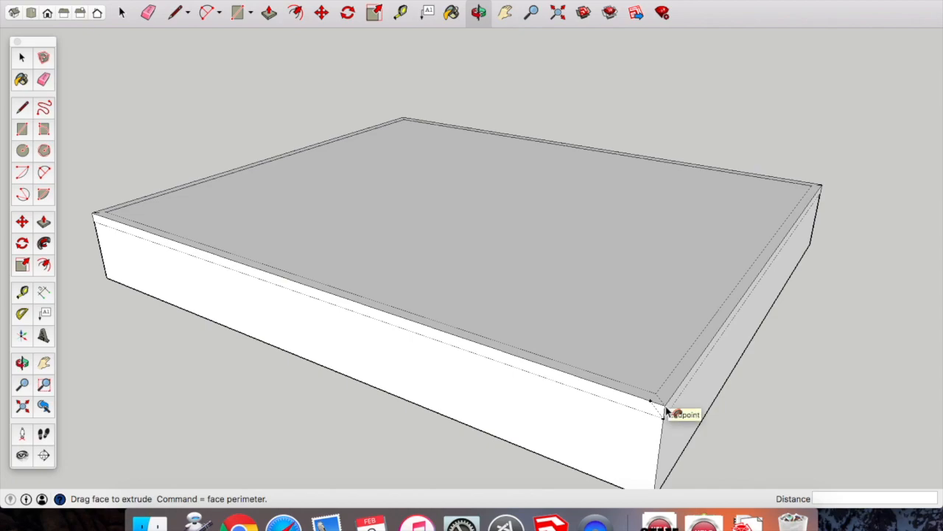
pyautogui.moveTo(665, 410); pyautogui.dragTo(665, 412)
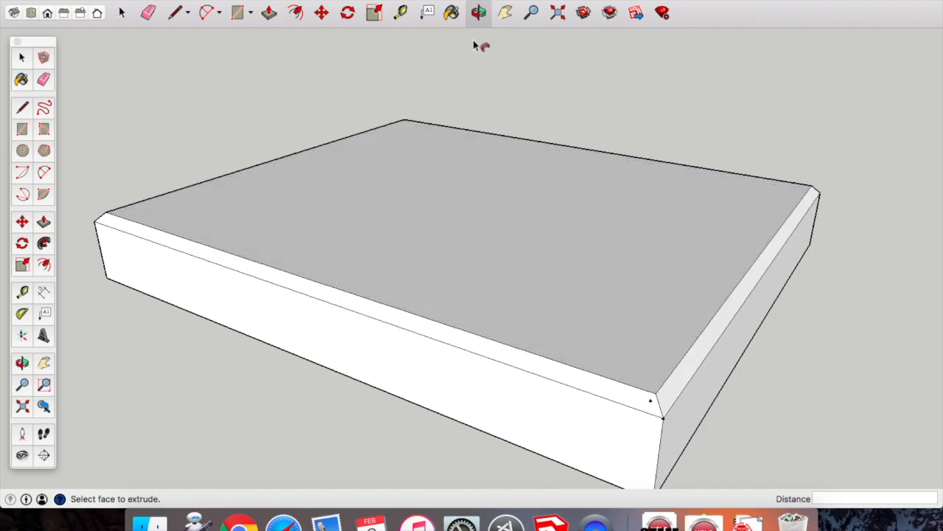
# - Erase the leftover guide point on the bevel near the block's front corner
pyautogui.click(477, 12)
pyautogui.moveTo(560, 410); pyautogui.dragTo(409, 272)
pyautogui.scroll(-10, 407, 270)
pyautogui.moveTo(739, 285); pyautogui.dragTo(570, 255)
pyautogui.scroll(5, 699, 290)
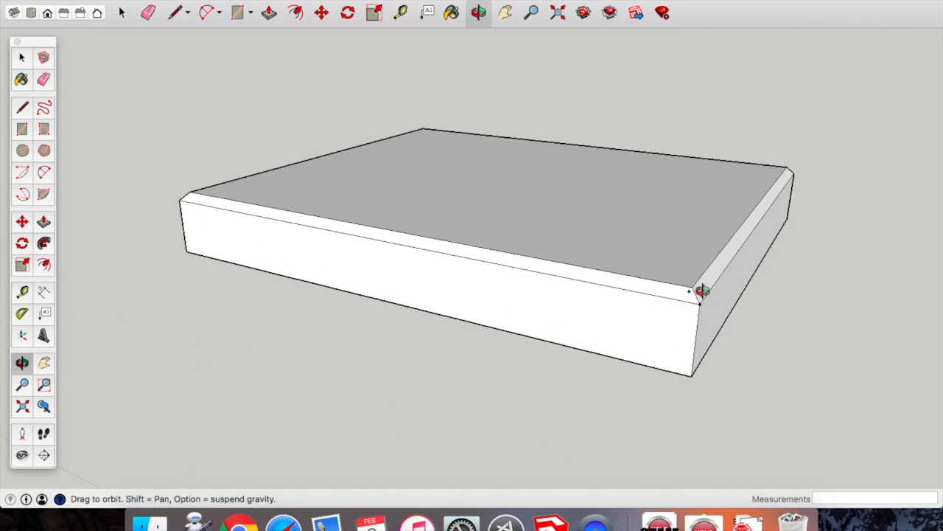
pyautogui.scroll(3, 664, 297)
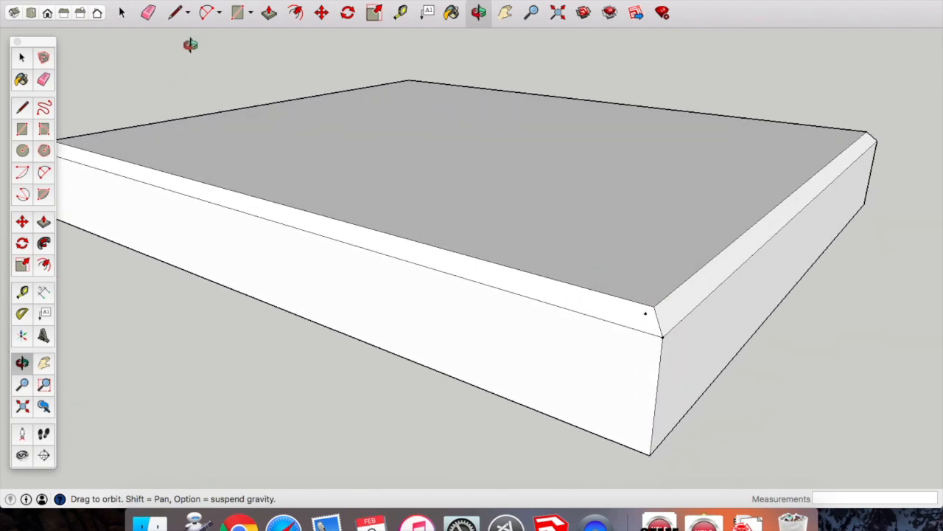
pyautogui.click(147, 13)
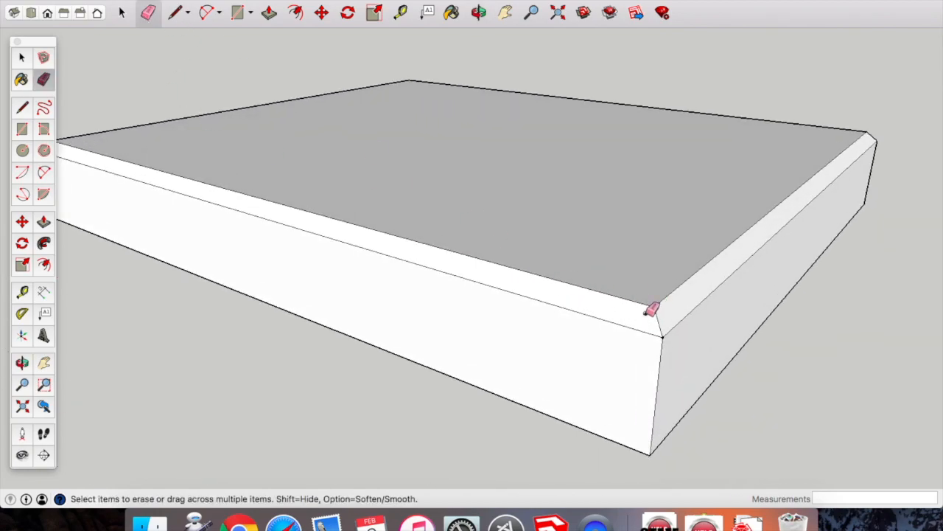
pyautogui.scroll(-4, 685, 331)
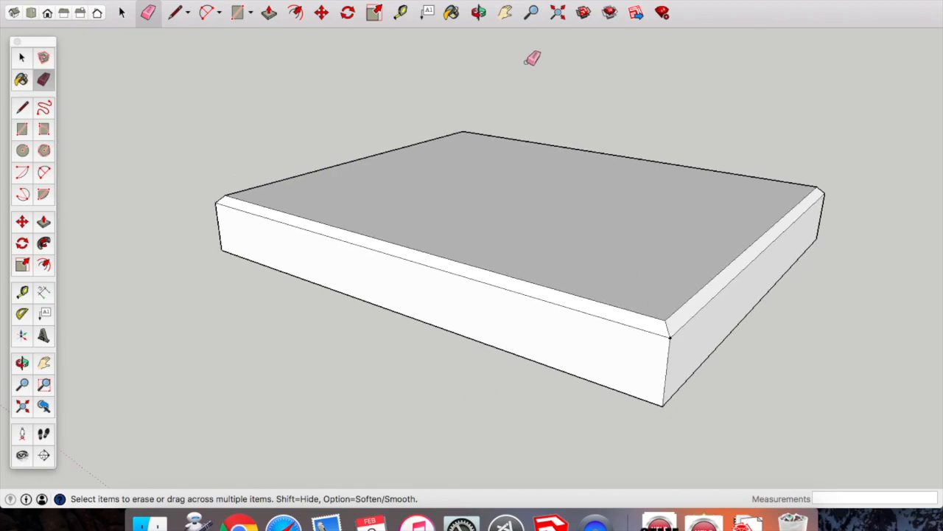
# - Select the whole bevelled block and make it a component with the definition name Cushion
pyautogui.click(479, 12)
pyautogui.moveTo(503, 132); pyautogui.dragTo(518, 157)
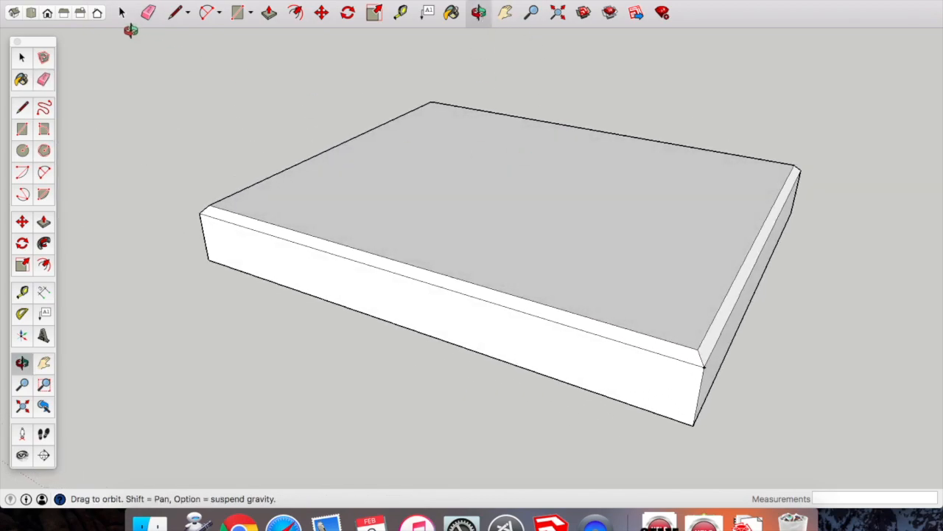
pyautogui.click(123, 14)
pyautogui.moveTo(149, 72); pyautogui.dragTo(847, 458)
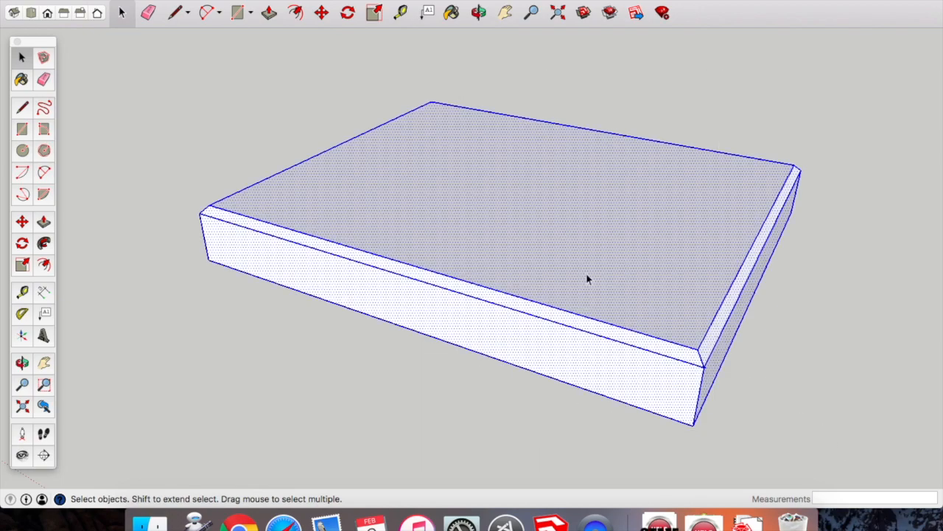
pyautogui.rightClick(525, 216)
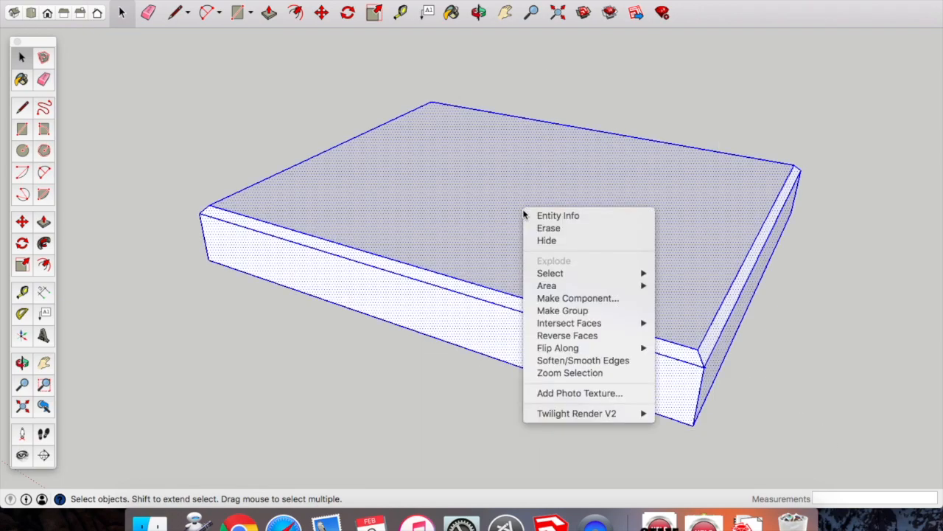
pyautogui.click(562, 296)
pyautogui.write('Cushion')
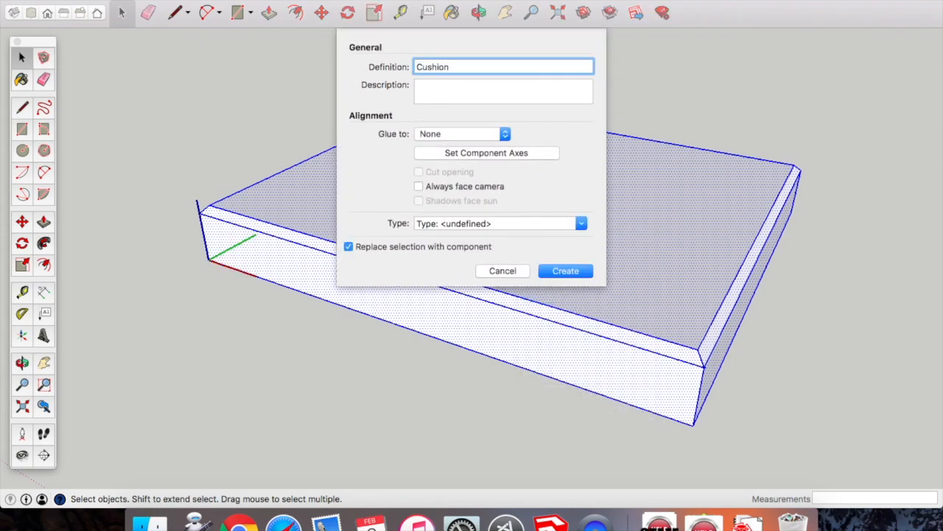
pyautogui.press('Return')
pyautogui.click(507, 408)
# - Move the Cushion by its bottom front corner onto the matching top front corner of the Hinged Lid
pyautogui.scroll(-5, 507, 407)
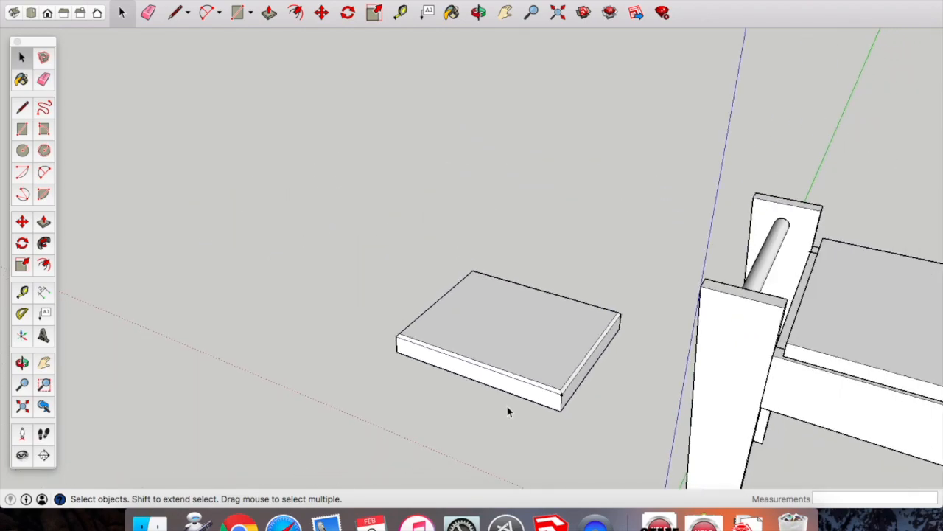
pyautogui.scroll(-3, 507, 408)
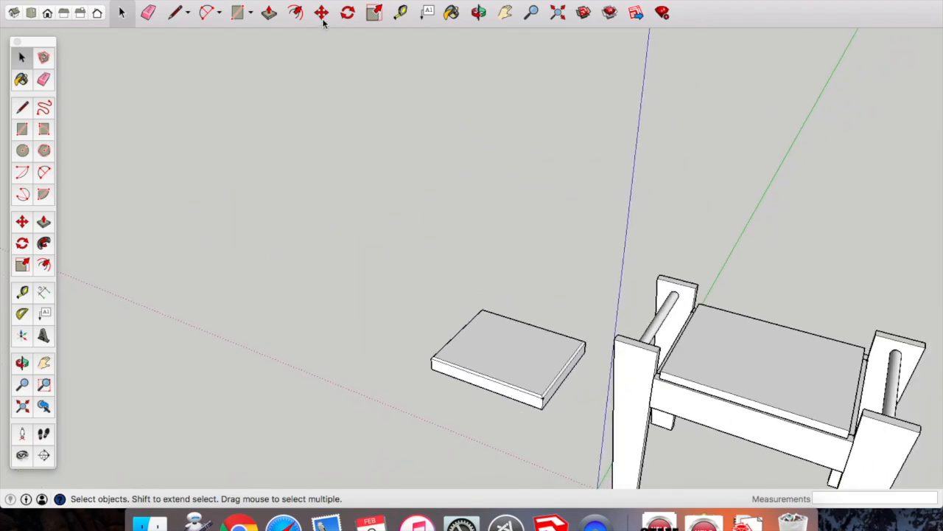
pyautogui.click(321, 13)
pyautogui.click(542, 410)
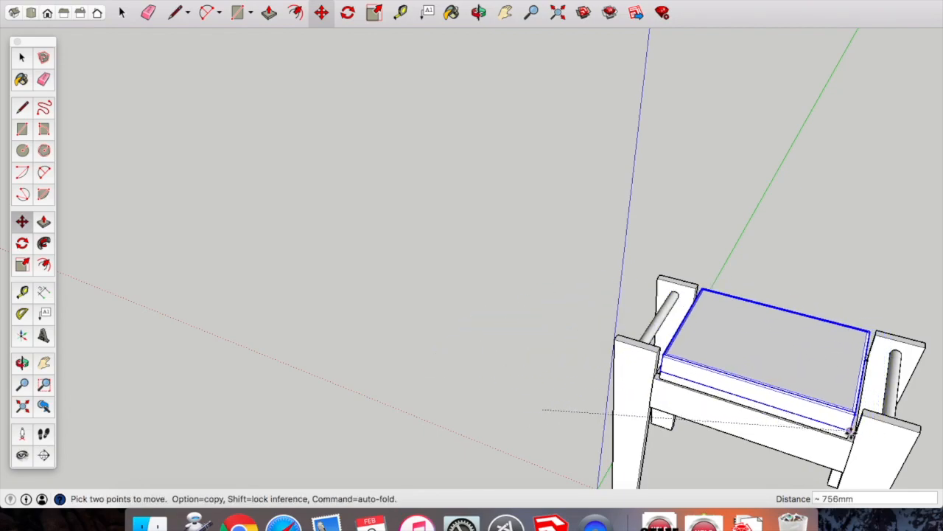
pyautogui.click(850, 434)
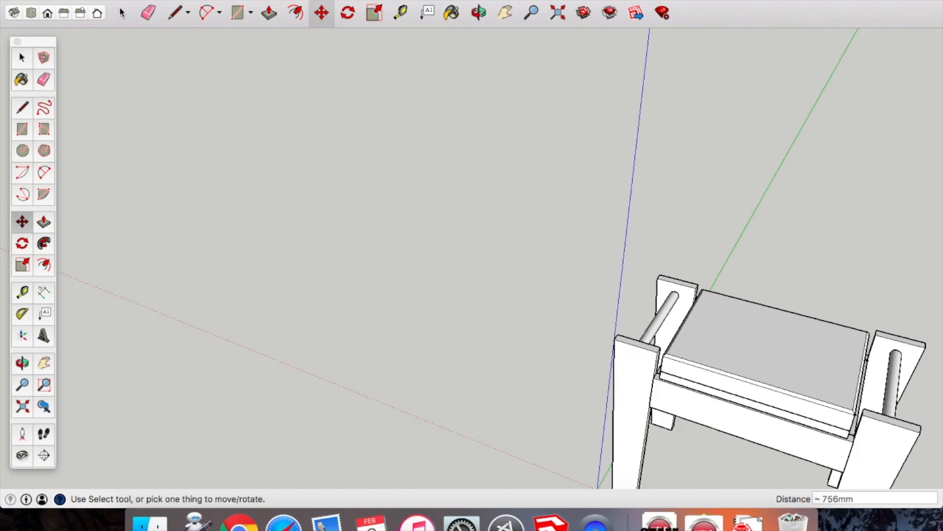
pyautogui.click(121, 13)
# - Examine the assembled piece and how the Cushion sits on the lid between the four legs
pyautogui.scroll(-3, 239, 161)
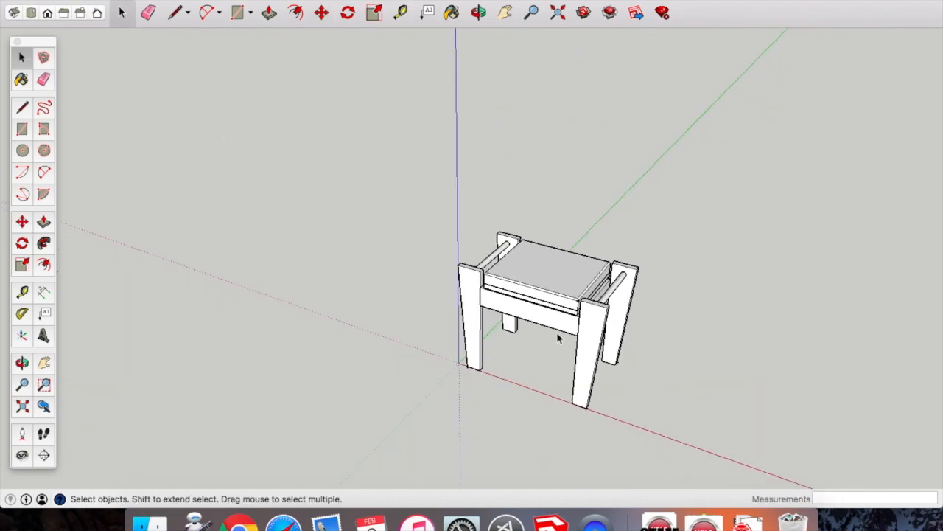
pyautogui.scroll(3, 557, 330)
pyautogui.scroll(-1, 556, 331)
pyautogui.scroll(2, 600, 374)
pyautogui.scroll(-2, 600, 374)
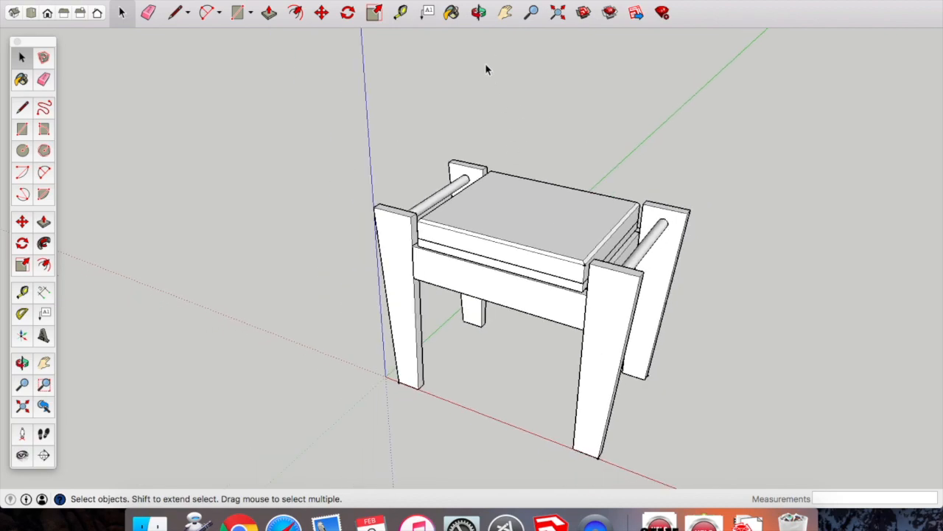
pyautogui.click(478, 13)
pyautogui.moveTo(628, 453)
pyautogui.mouseDown()
pyautogui.moveTo(627, 464)
pyautogui.moveTo(653, 448)
pyautogui.mouseUp()
pyautogui.moveTo(407, 363)
pyautogui.mouseDown()
pyautogui.moveTo(581, 349)
pyautogui.moveTo(623, 290)
pyautogui.moveTo(629, 143)
pyautogui.moveTo(564, 118)
pyautogui.moveTo(459, 204)
pyautogui.moveTo(417, 349)
pyautogui.moveTo(395, 361)
pyautogui.mouseUp()
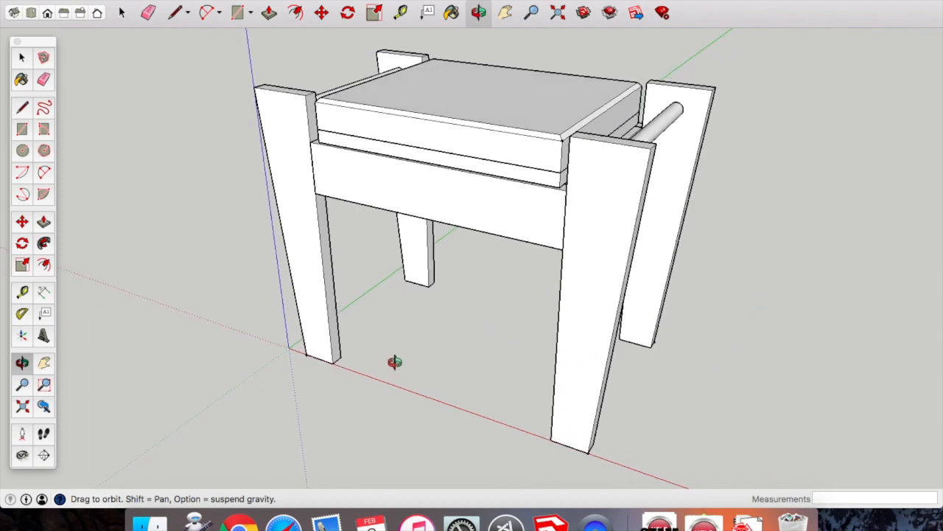